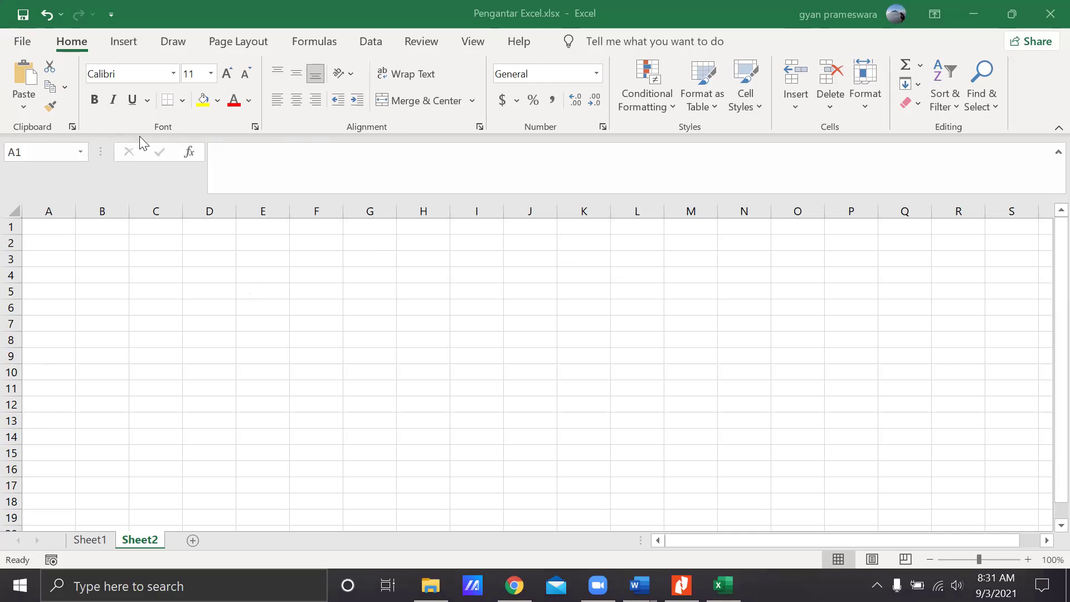
- Launch Excel through the Windows search to create a blank workbook and maximize its window
left_click(285, 351)
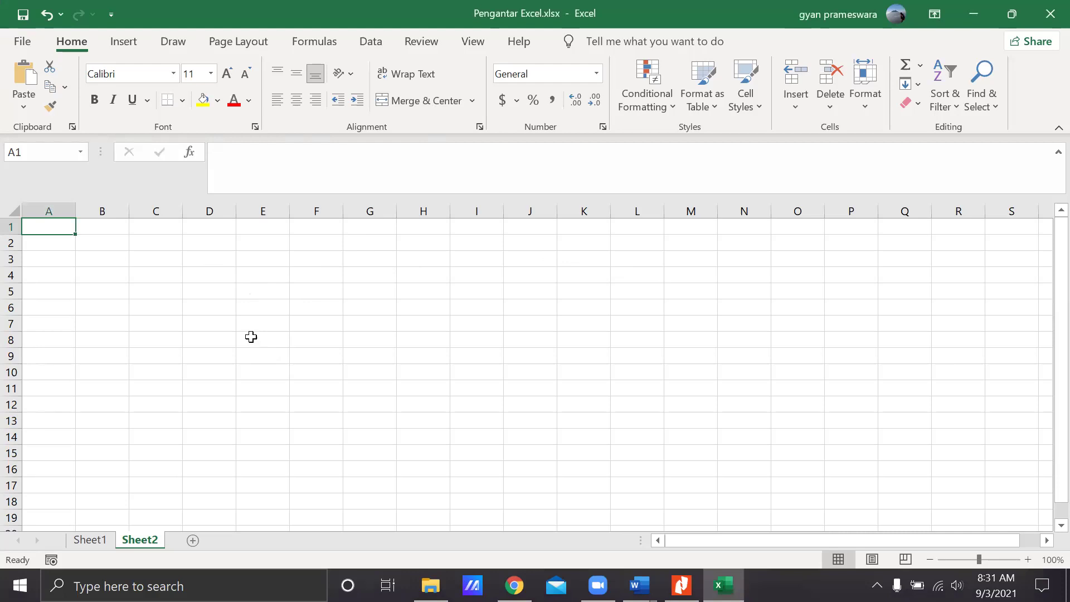
left_click(973, 14)
left_click(128, 586)
type("exc")
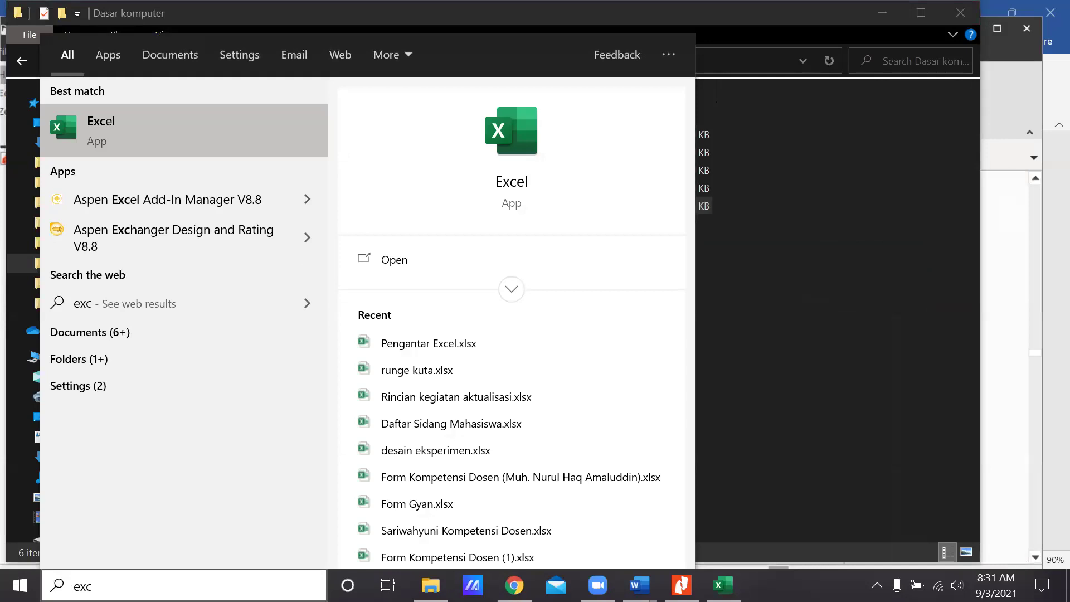
key("Return")
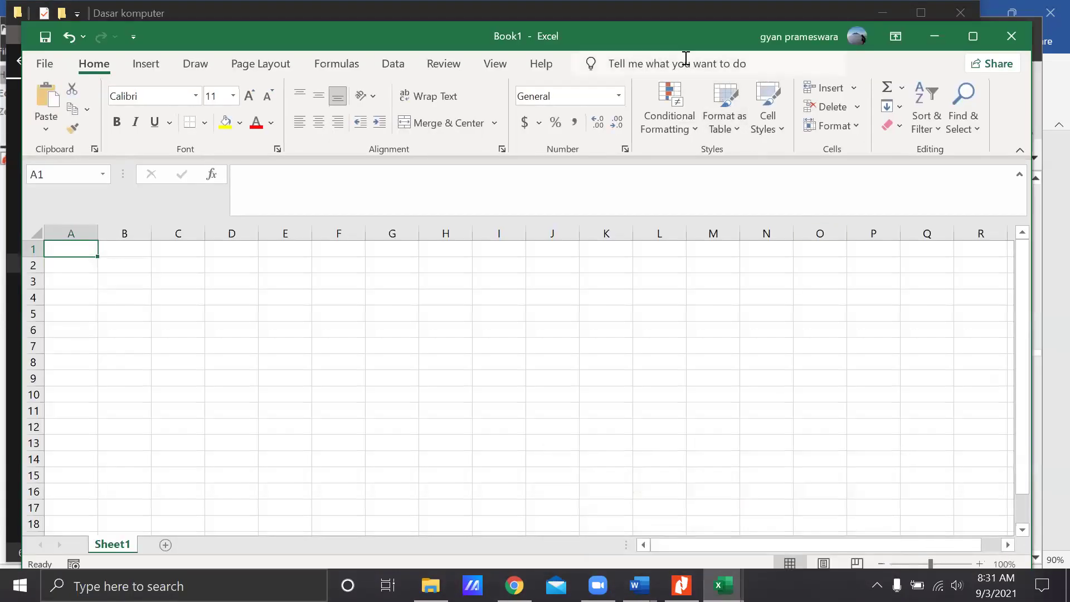
double_click(669, 37)
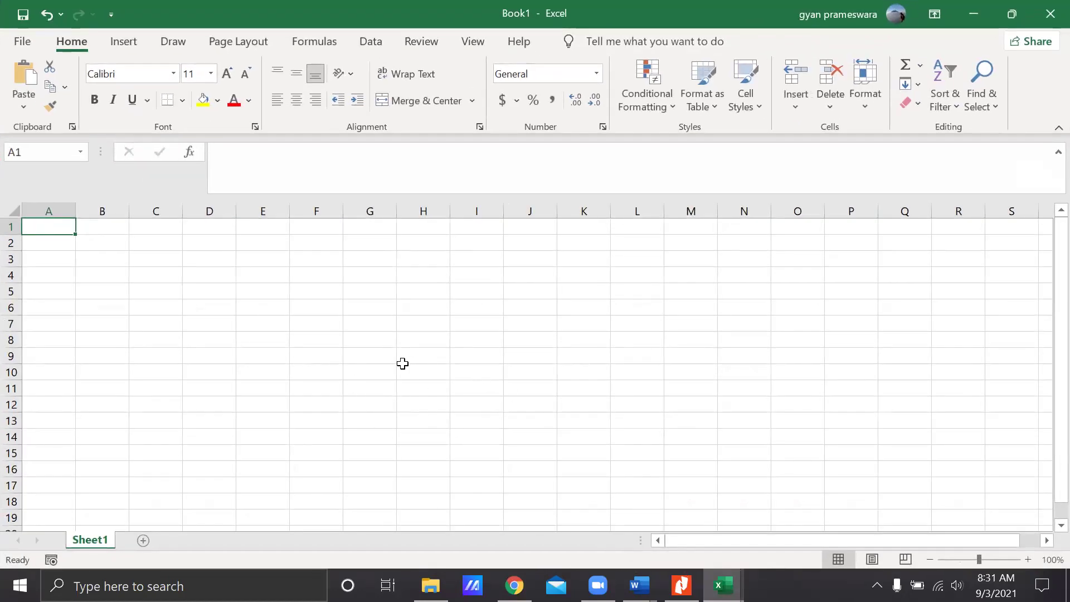
- Put the blank workbook aside and switch back to the Pengantar Excel.xlsx workbook
left_click(972, 15)
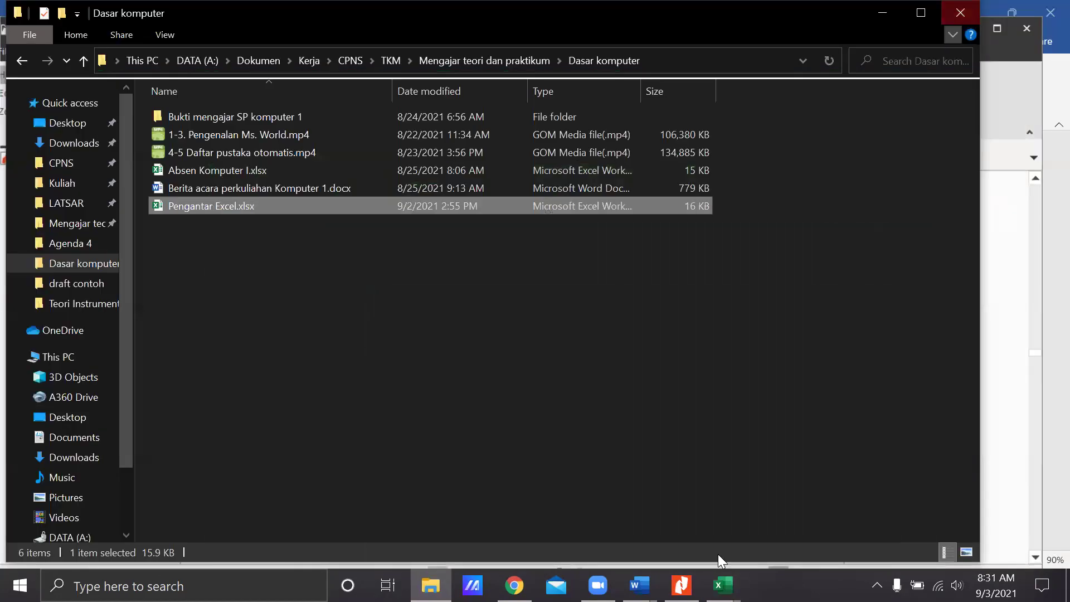
mouse_move(718, 582)
left_click(675, 540)
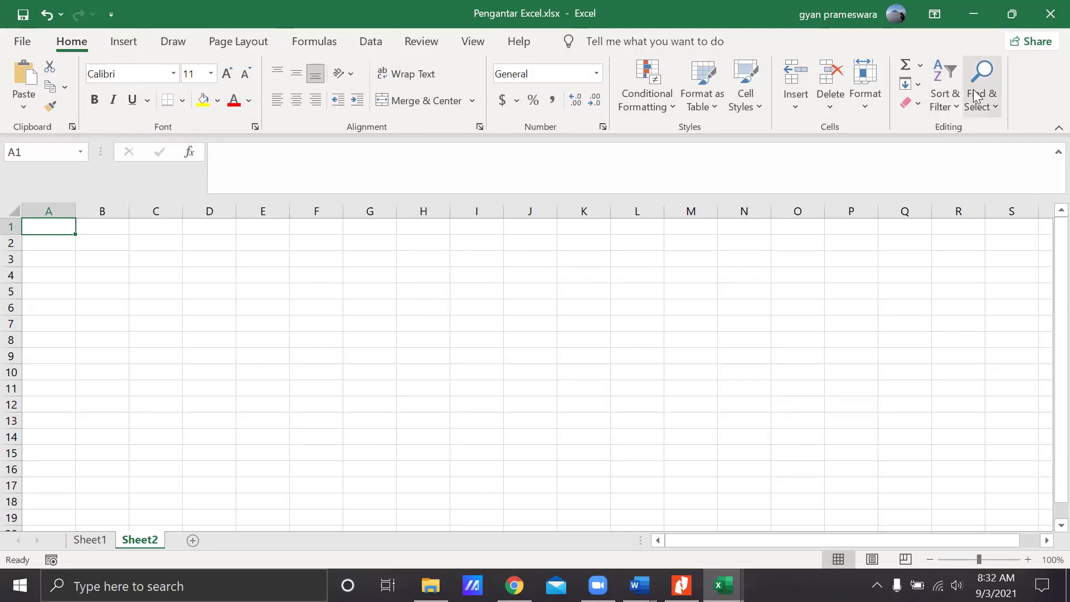
left_click(30, 36)
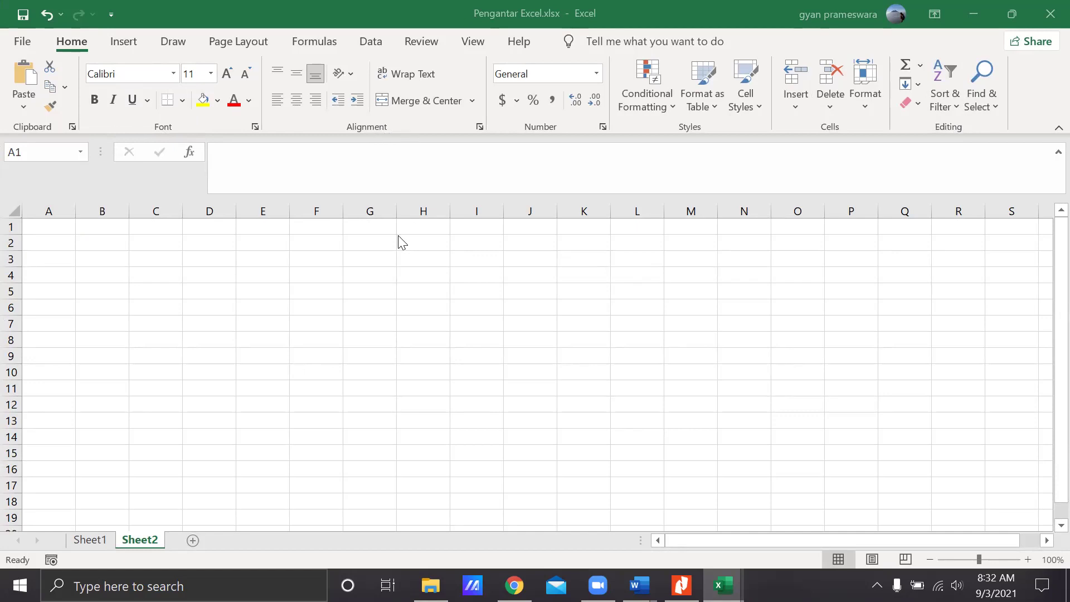
left_click(296, 277)
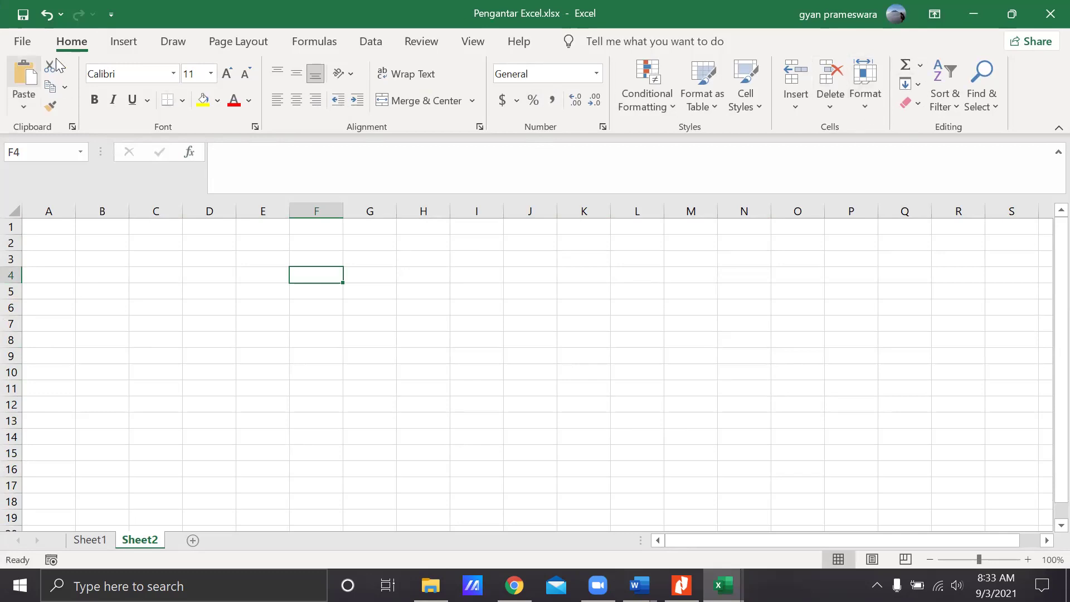
left_click(123, 41)
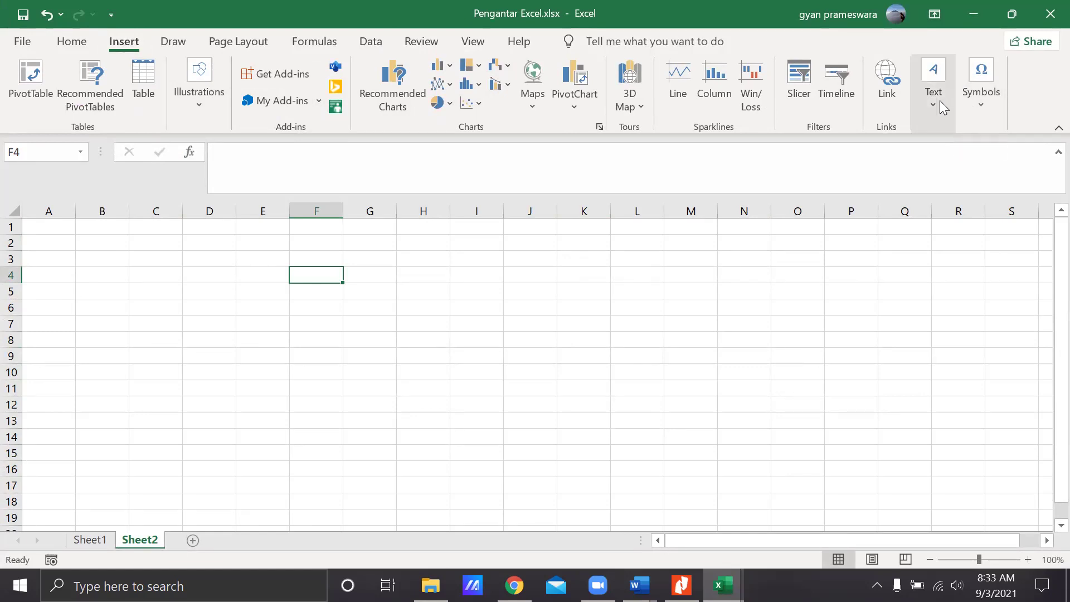
left_click(168, 40)
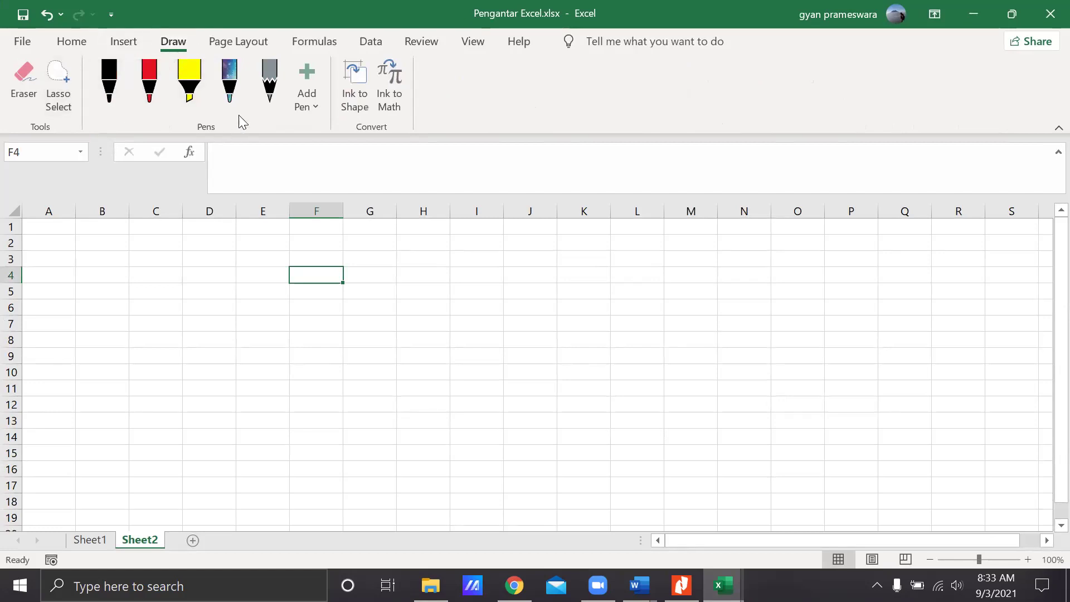
- Set the single cell D4 on Sheet2 as the print area
left_click(246, 44)
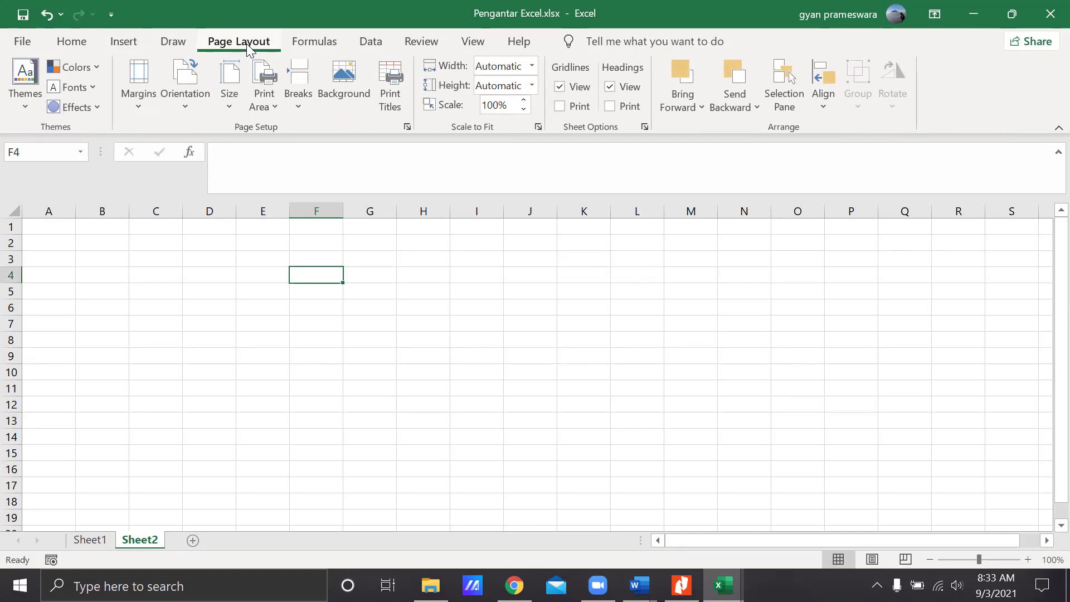
left_click(233, 278)
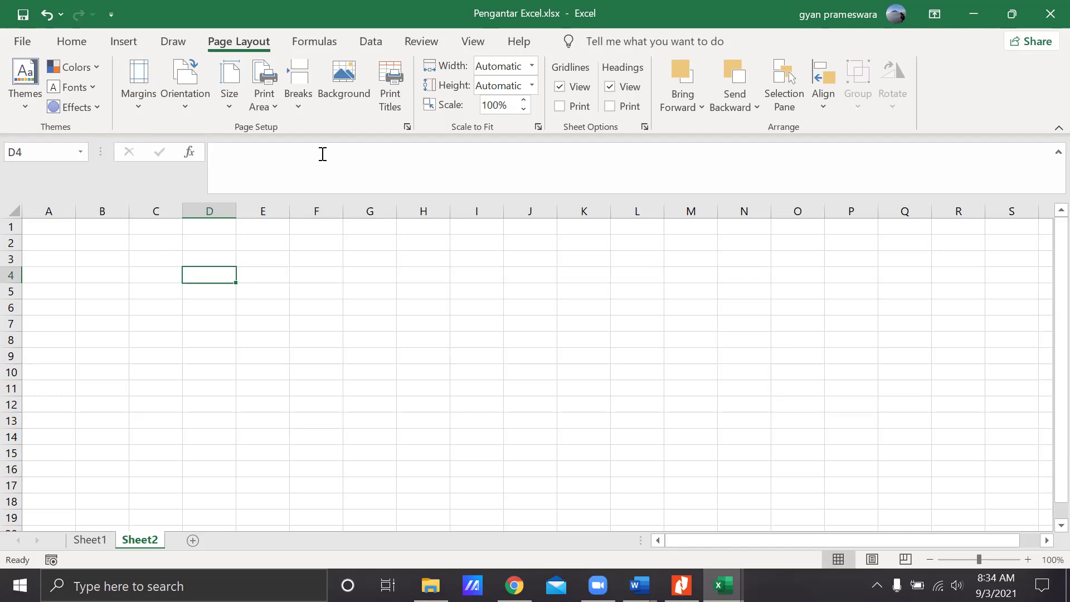
left_click(273, 108)
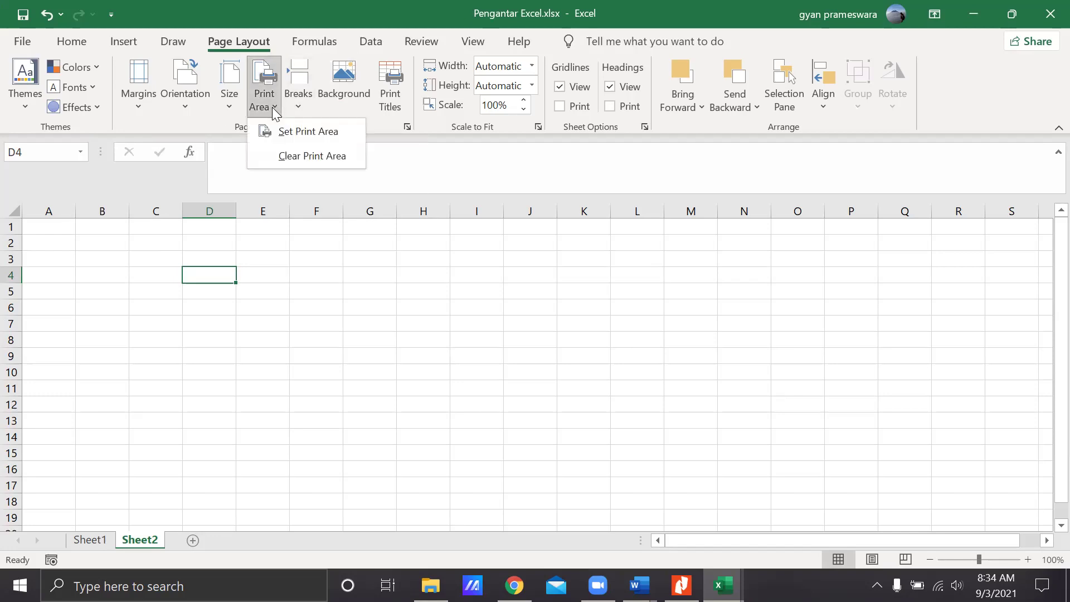
left_click(293, 130)
left_click(510, 351)
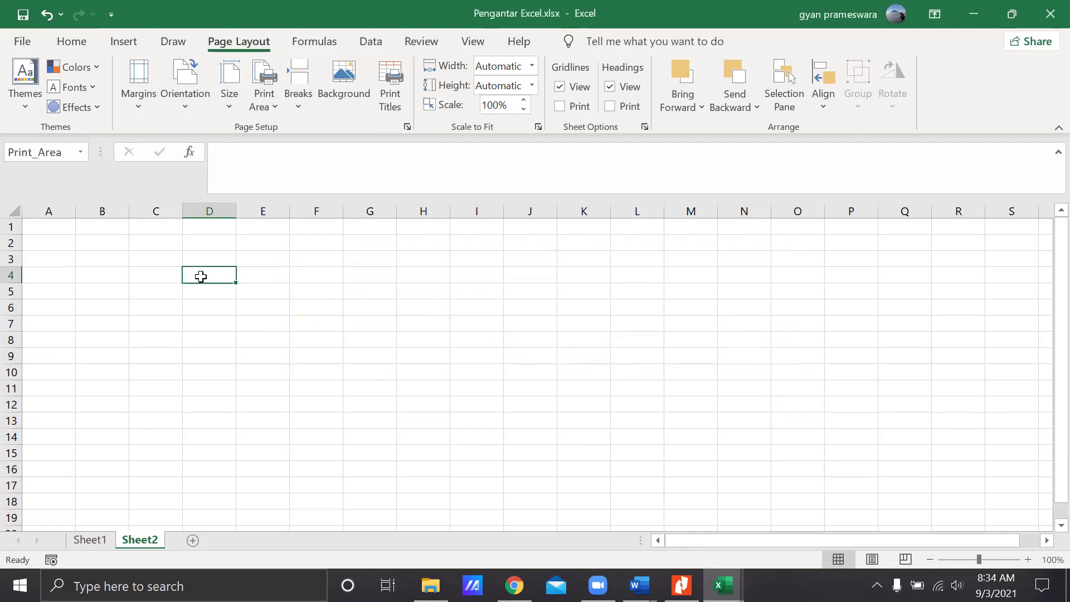
- Set the range C3:I18 on Sheet2 as the print area and select cell C4 inside it
left_click_drag(132, 253, 490, 504)
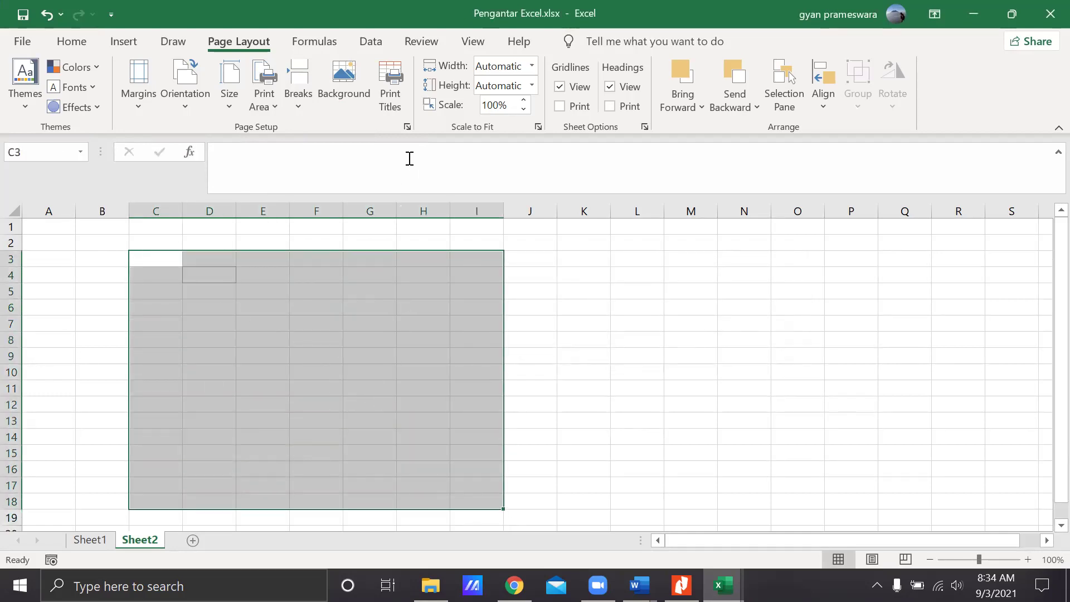
left_click(265, 98)
left_click(290, 133)
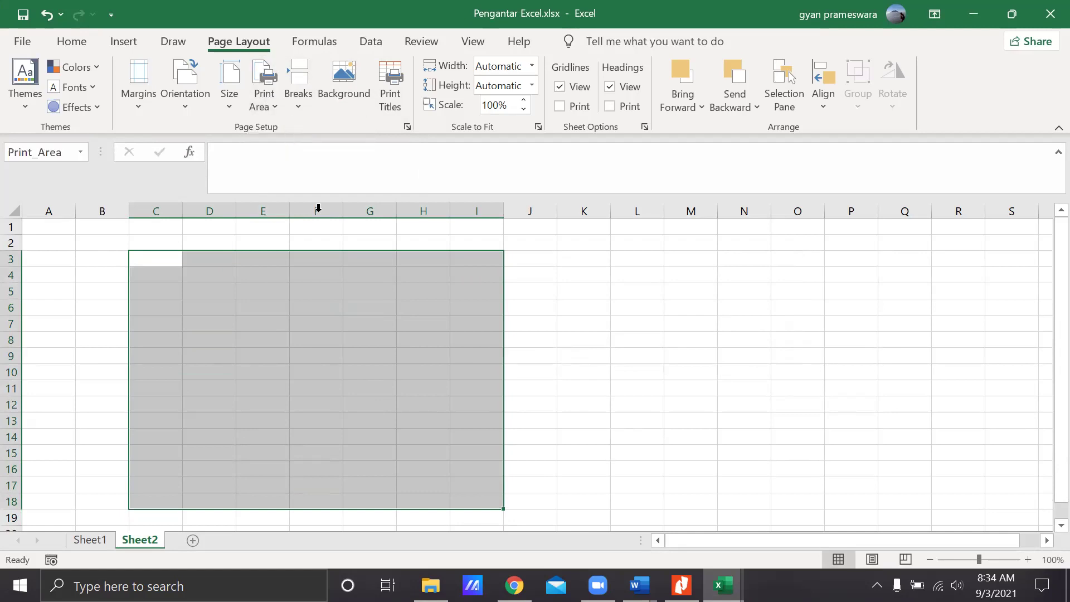
left_click(418, 374)
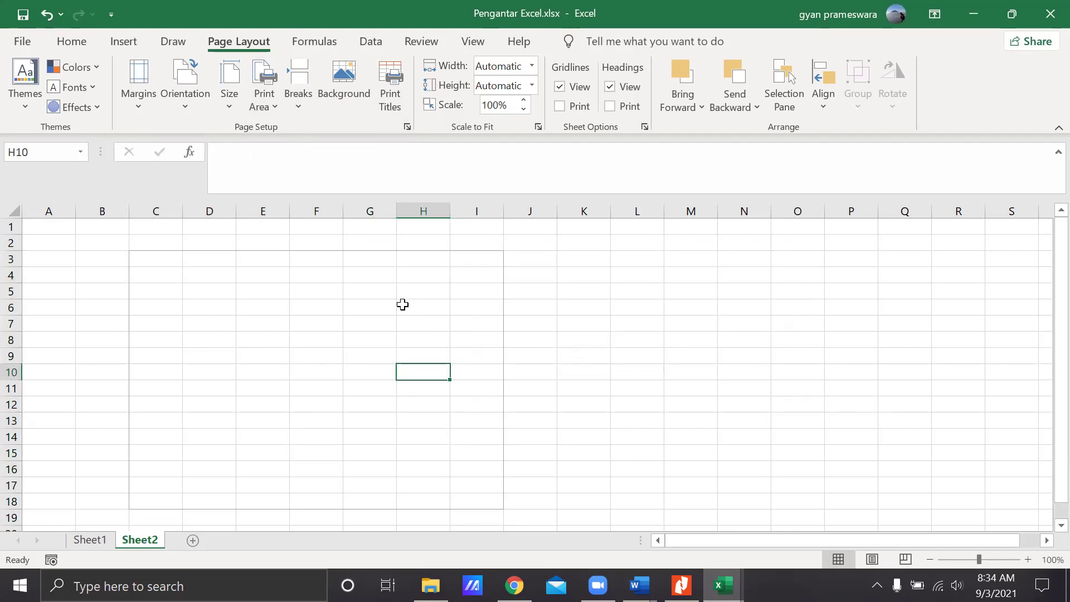
left_click(152, 256)
left_click(153, 272)
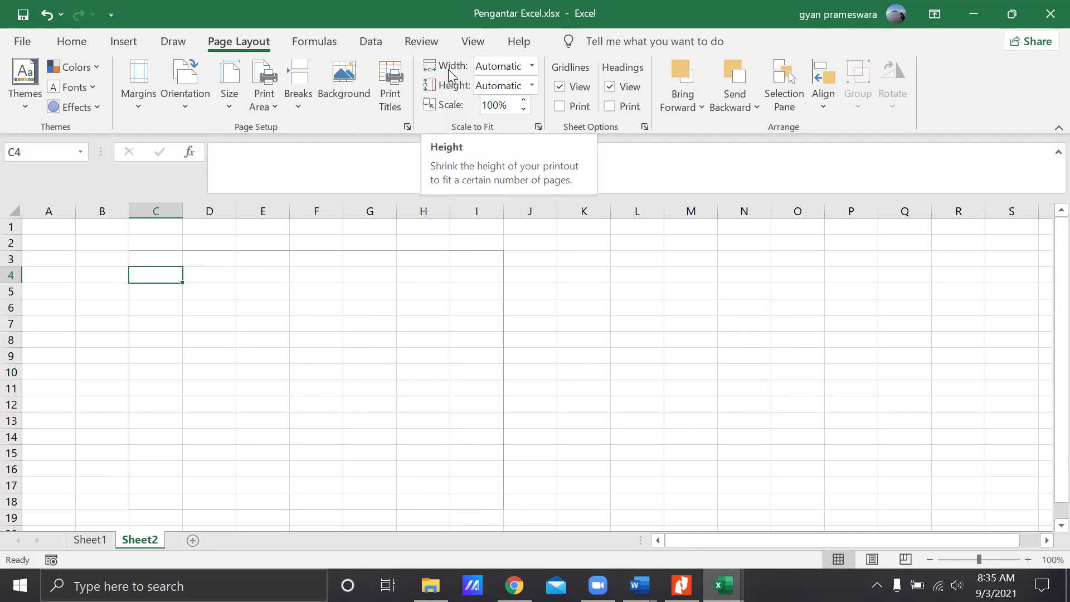
- Hide and restore the worksheet gridlines, and do the same with the row and column headings
left_click(560, 86)
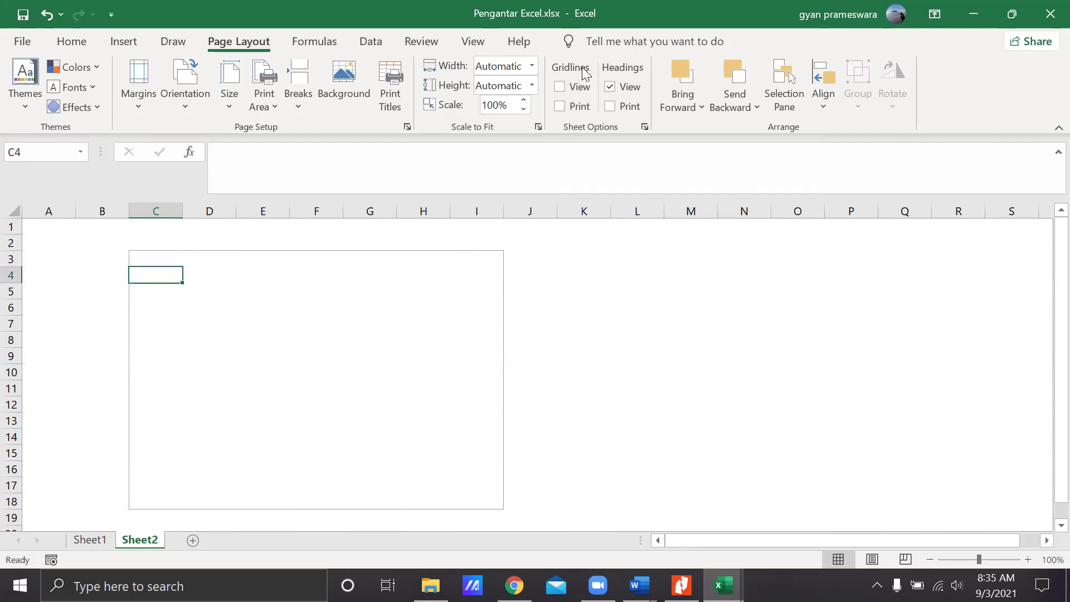
left_click(564, 89)
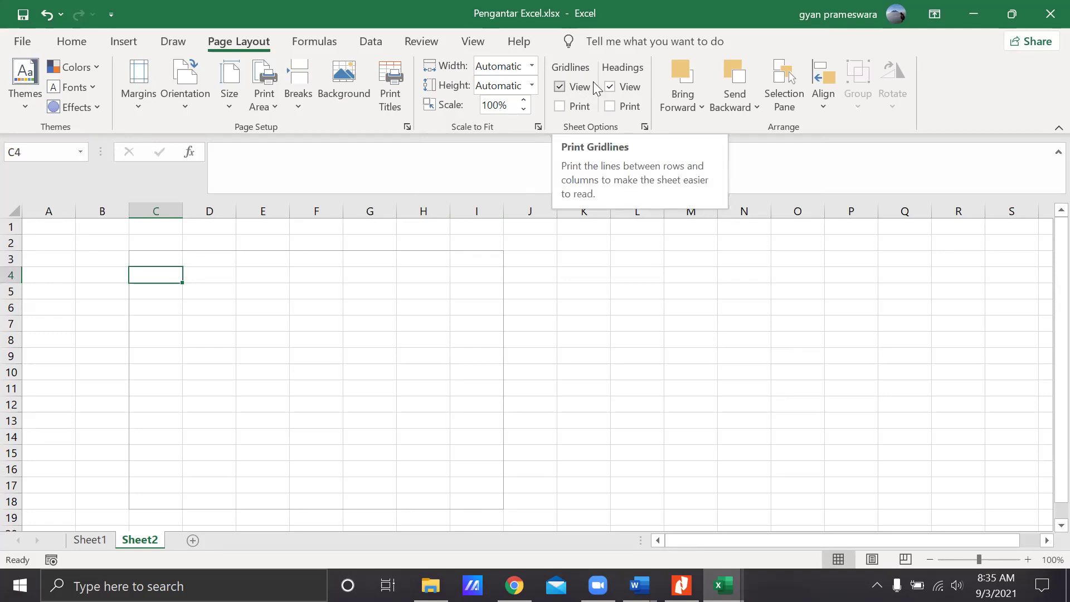
left_click(627, 87)
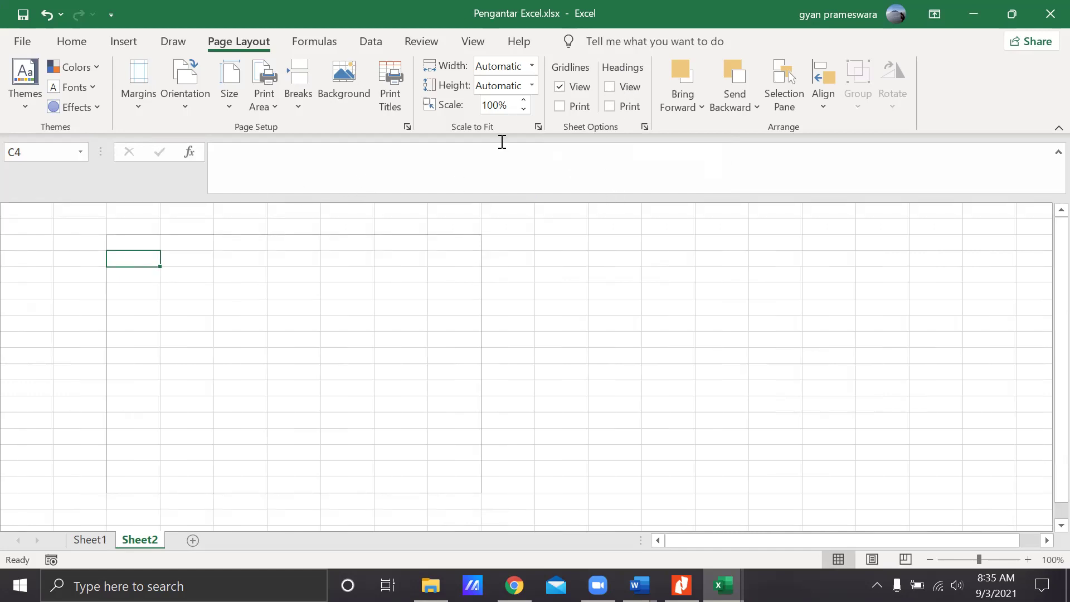
left_click(609, 87)
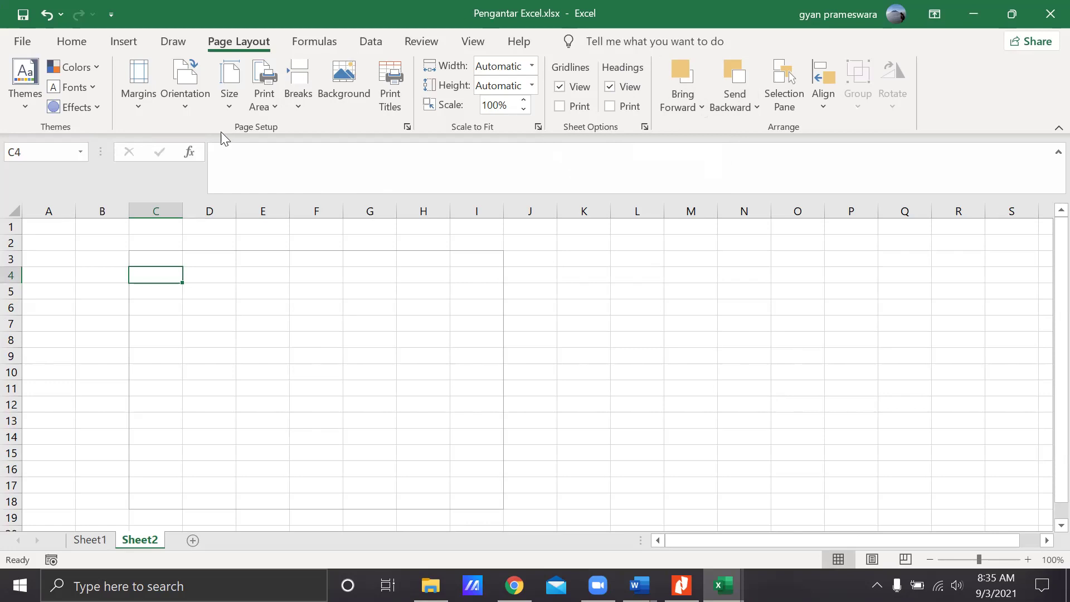
- Browse the list of financial functions and the AutoSum options in the function library
left_click(315, 43)
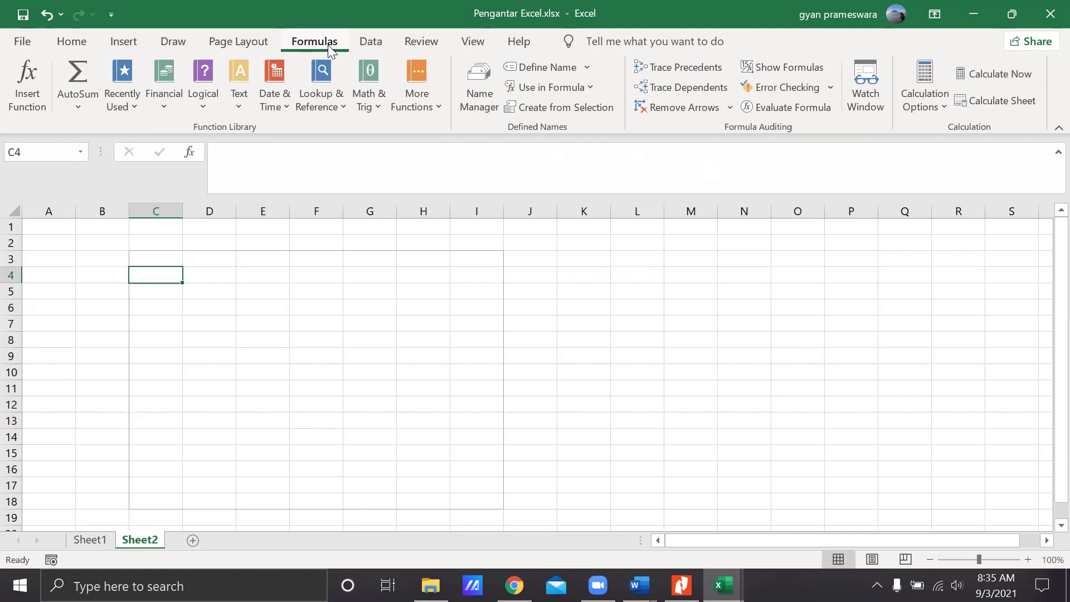
left_click(162, 98)
scroll(212, 207, "down", 5)
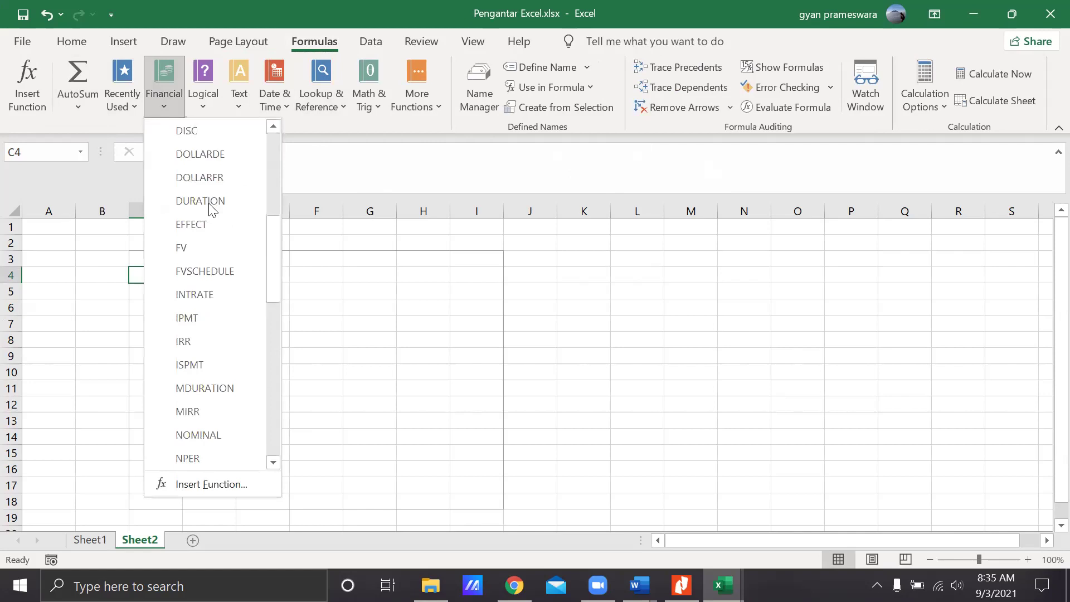
scroll(210, 208, "down", 9)
scroll(210, 208, "up", 13)
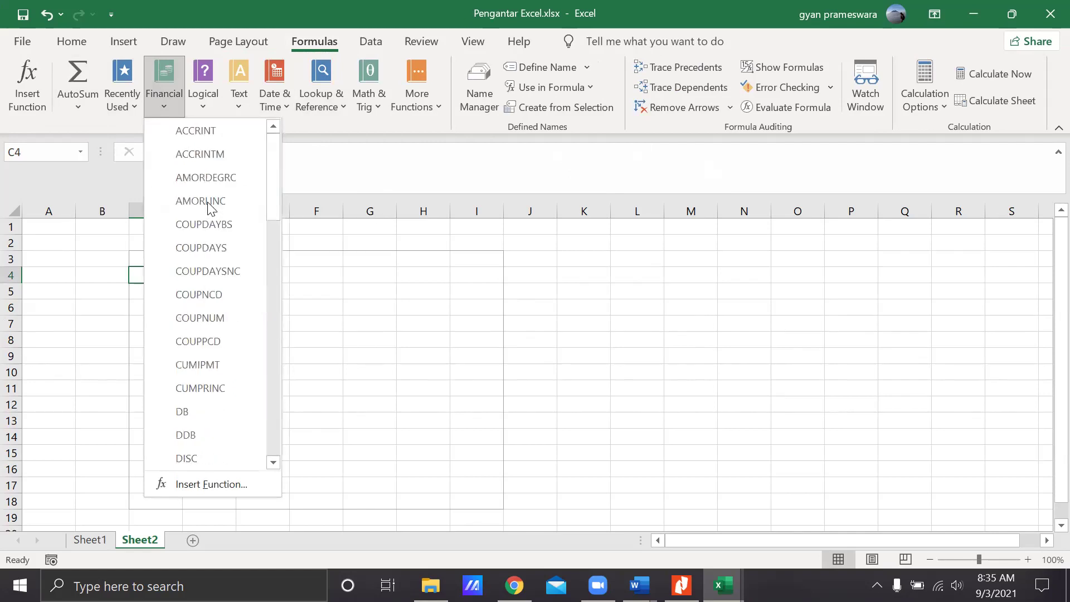
left_click(77, 103)
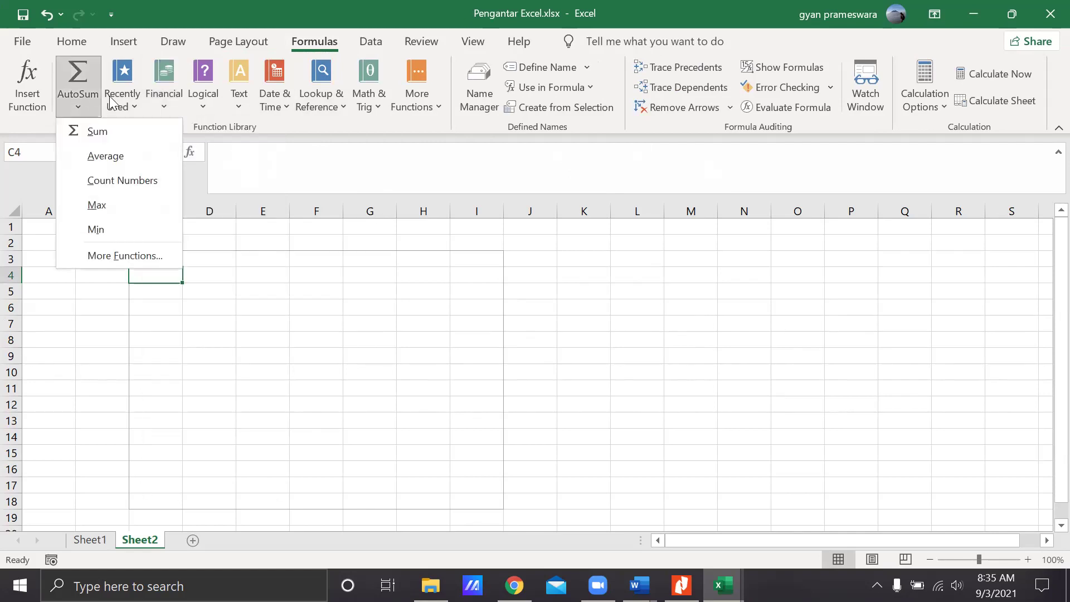
left_click(372, 44)
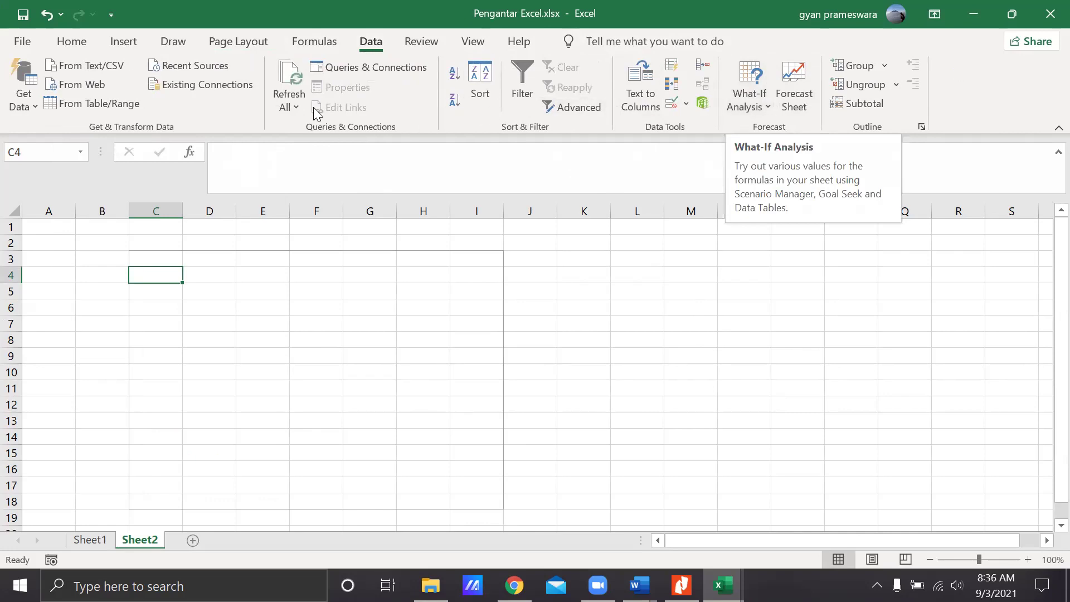
left_click(419, 41)
left_click(330, 285)
left_click(174, 292)
- Open Sheet1 and examine the Pendapatan table's monthly figures from January to December for weeks 1 to 4
left_click(89, 540)
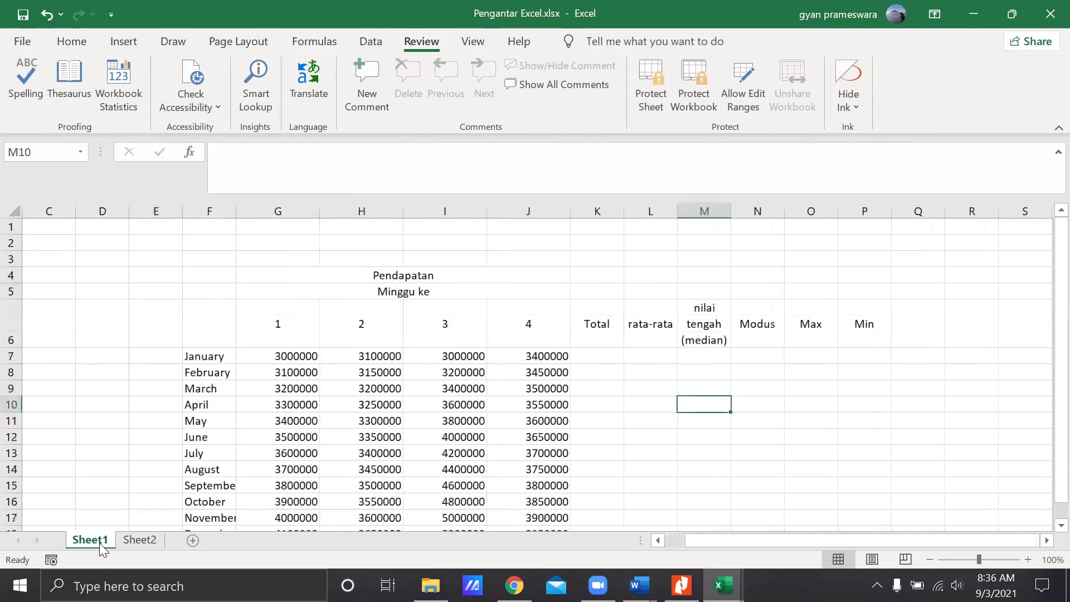
left_click(446, 341)
scroll(423, 329, "down", 2)
left_click_drag(1054, 417, 1047, 393)
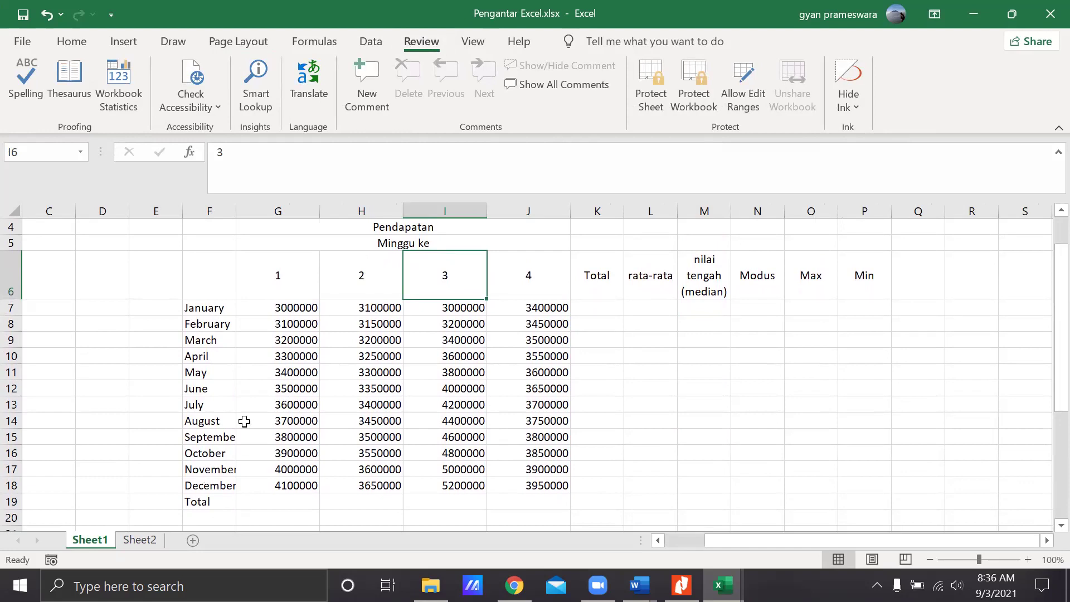
left_click(275, 306)
left_click(301, 337)
left_click(300, 419)
left_click(416, 436)
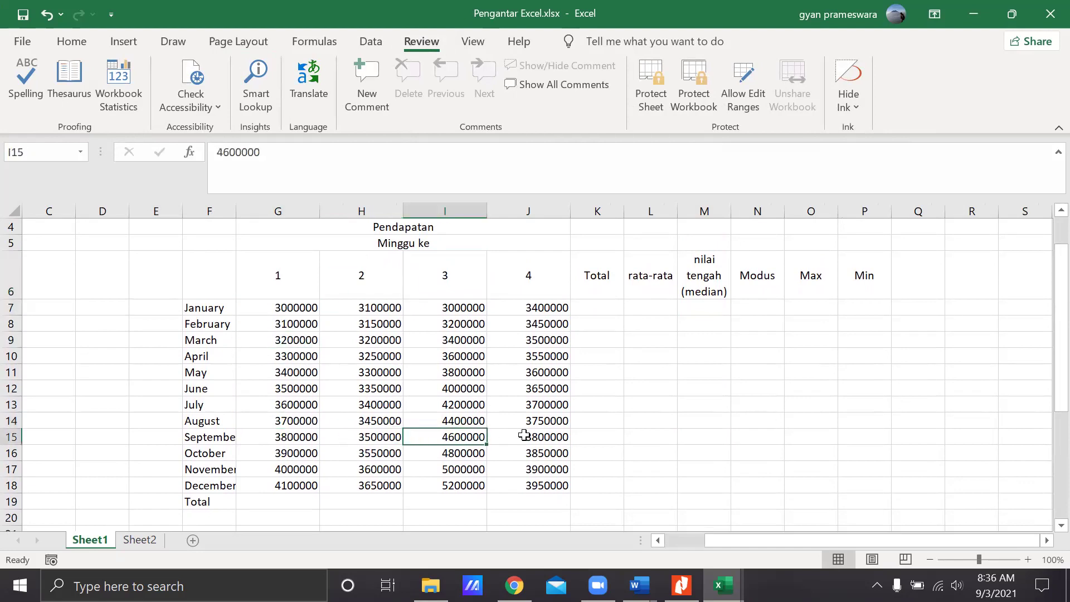
left_click(564, 424)
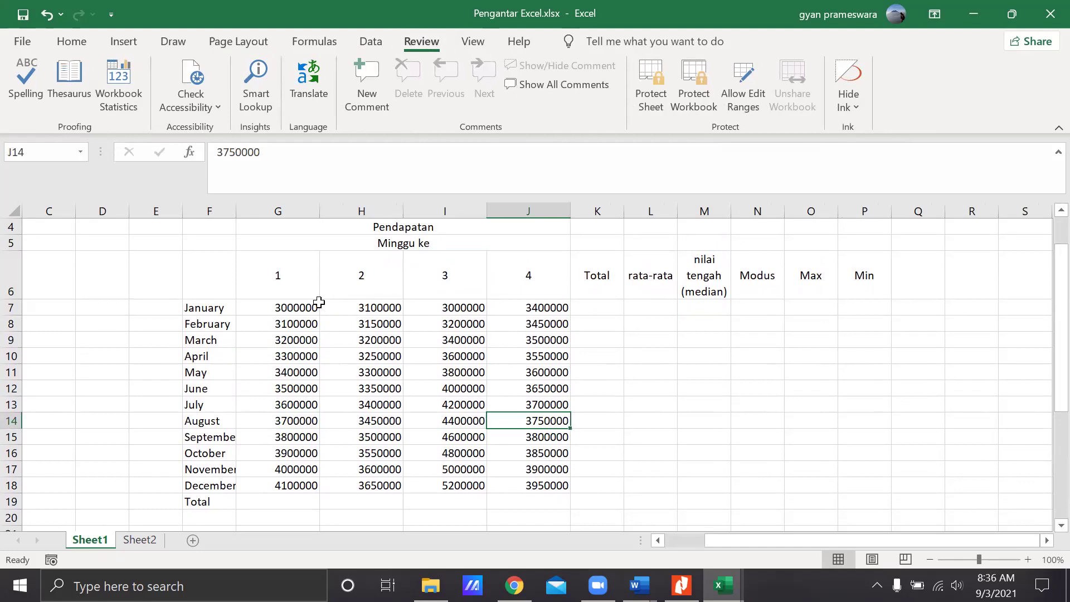
- Examine the summary column headings Total, rata-rata, nilai tengah (median), Modus, Max and Min beside the weekly figures
left_click(578, 324)
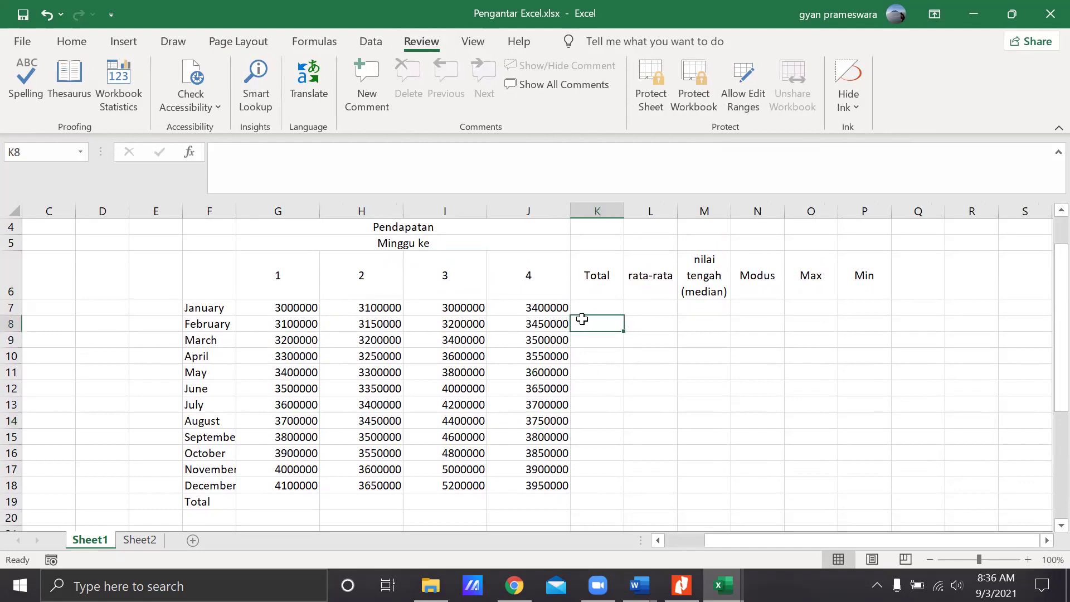
left_click(605, 283)
left_click(641, 287)
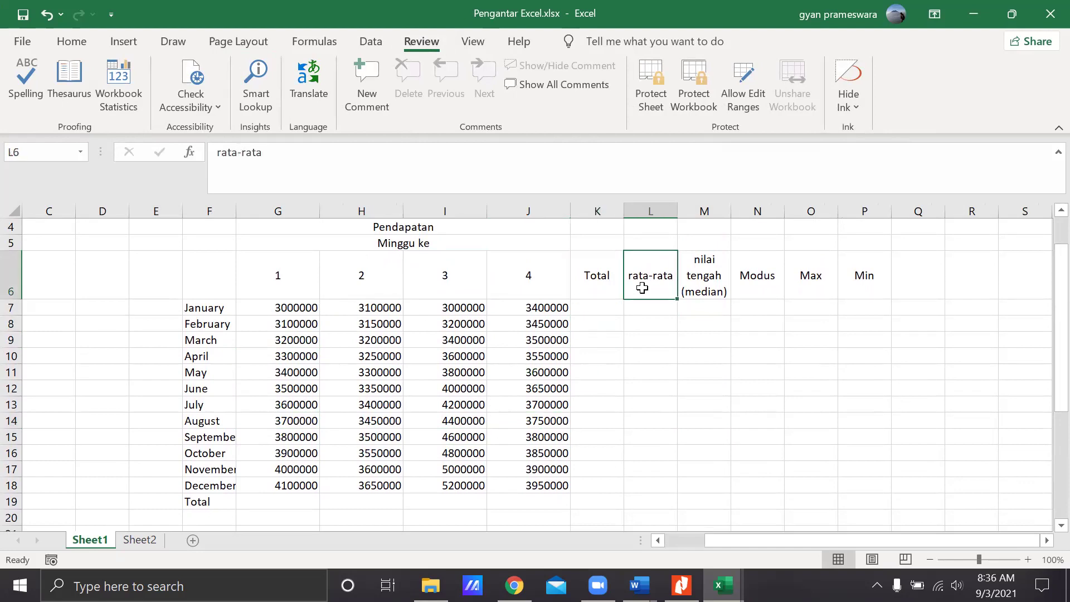
left_click(710, 288)
left_click(773, 286)
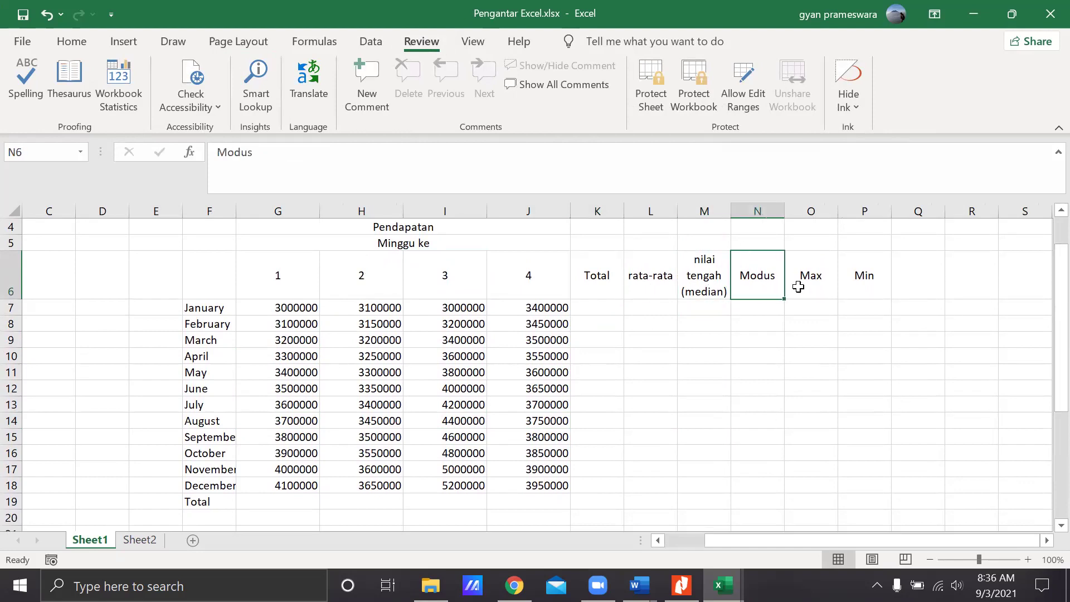
left_click(808, 282)
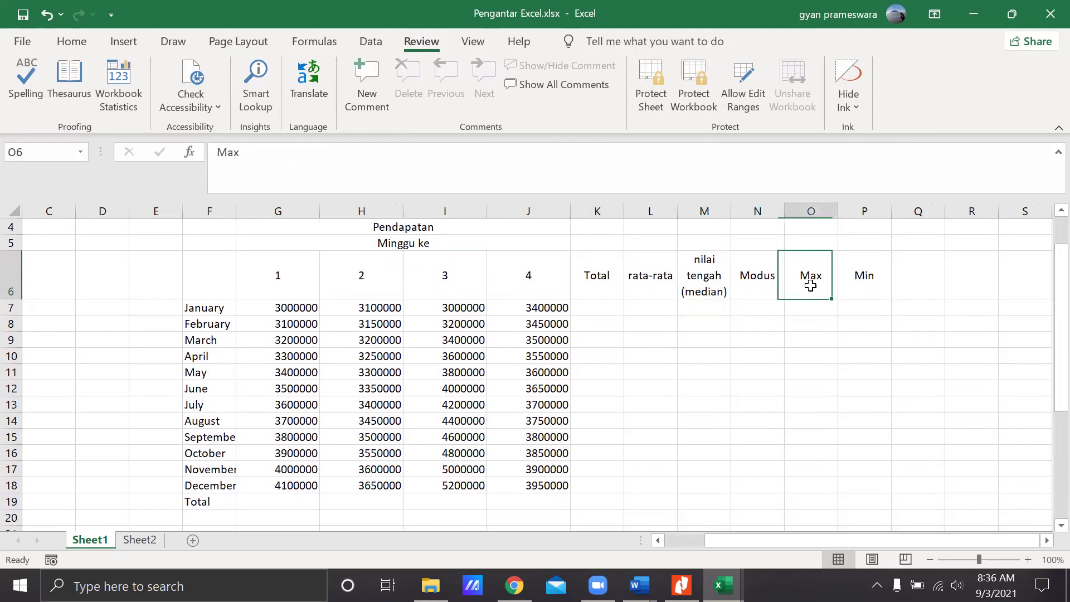
left_click(860, 297)
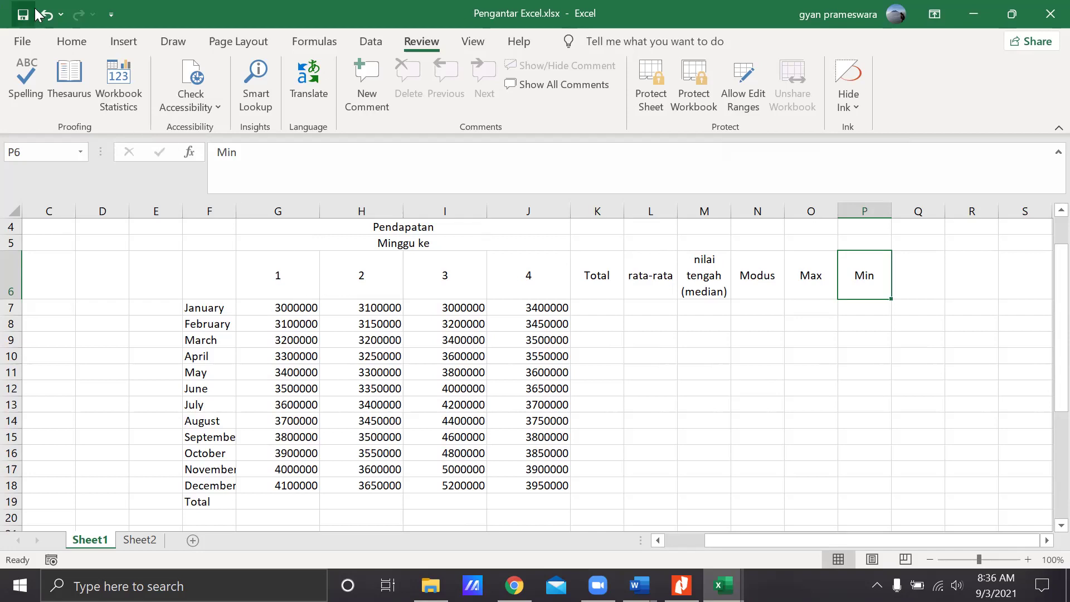
- Format the weekly income figures in G7:J18 as currency using the Indonesian Rp accounting format
left_click(82, 36)
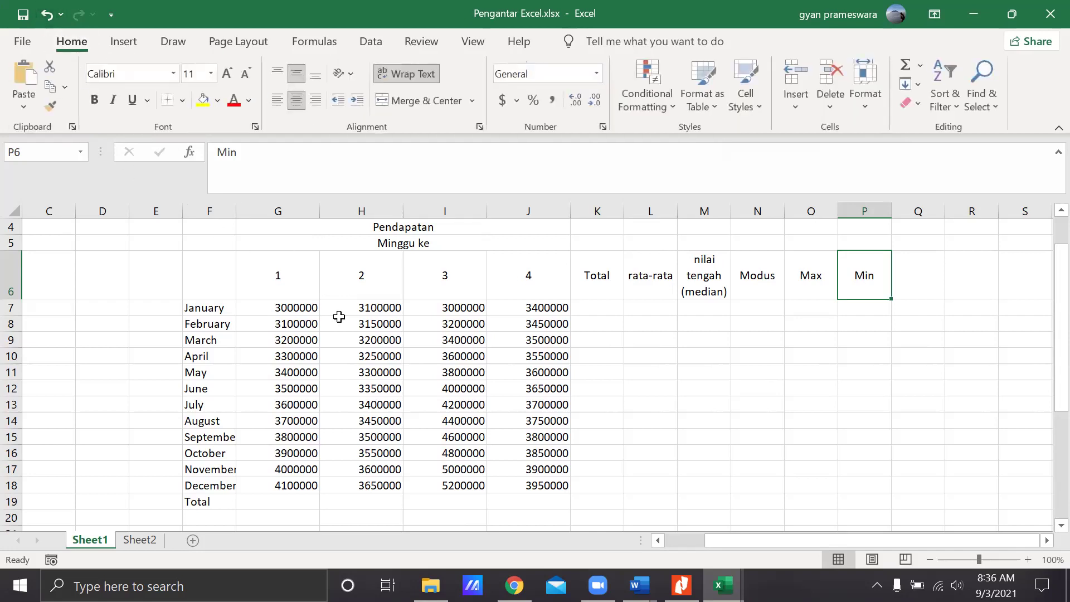
left_click_drag(263, 308, 535, 486)
left_click(596, 74)
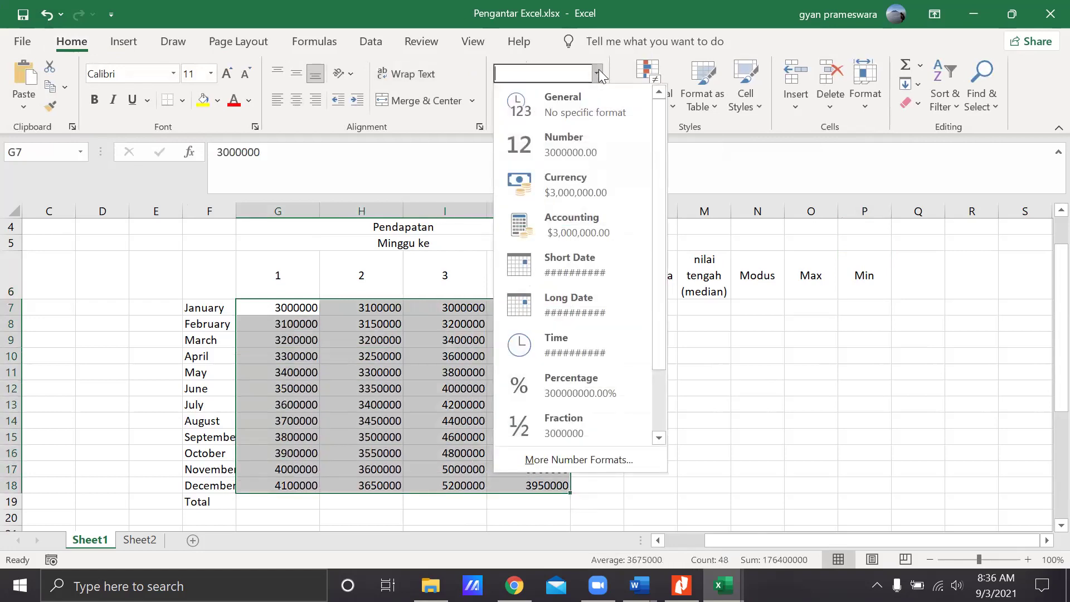
left_click(600, 186)
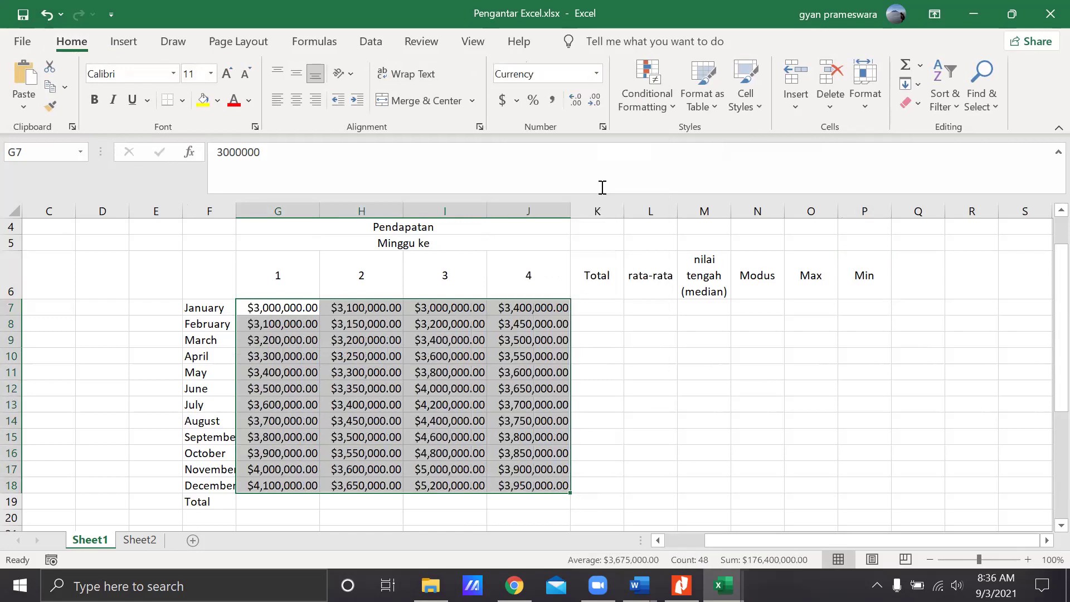
left_click(517, 101)
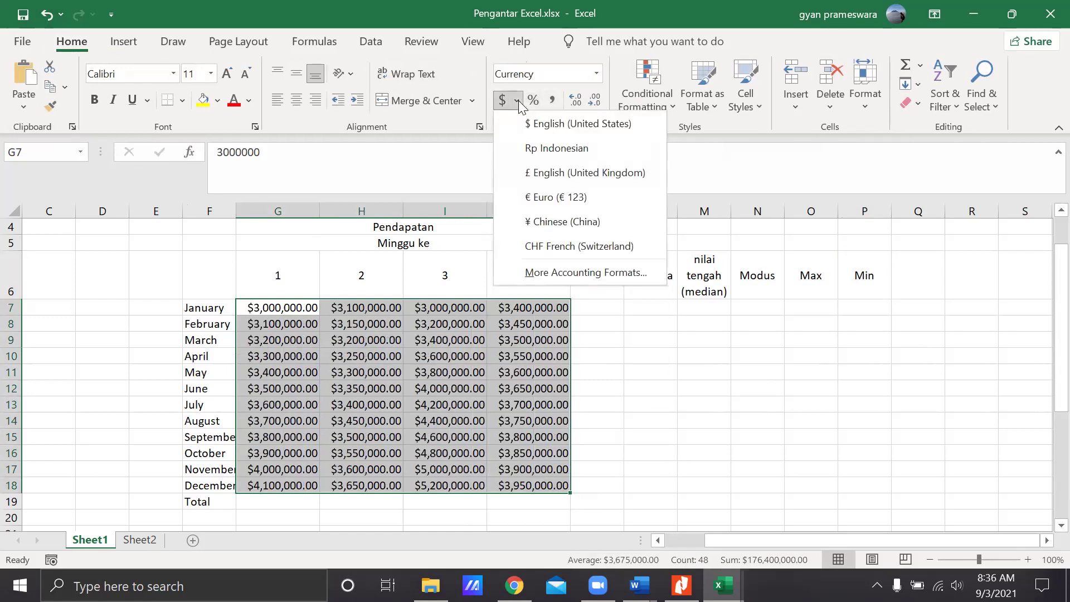
left_click(541, 149)
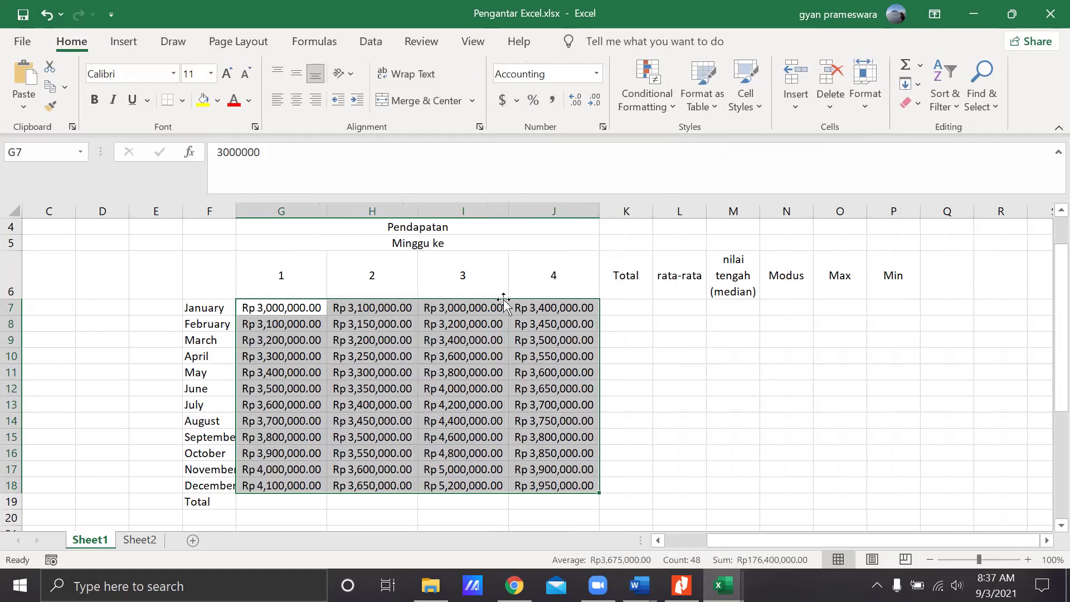
left_click(473, 433)
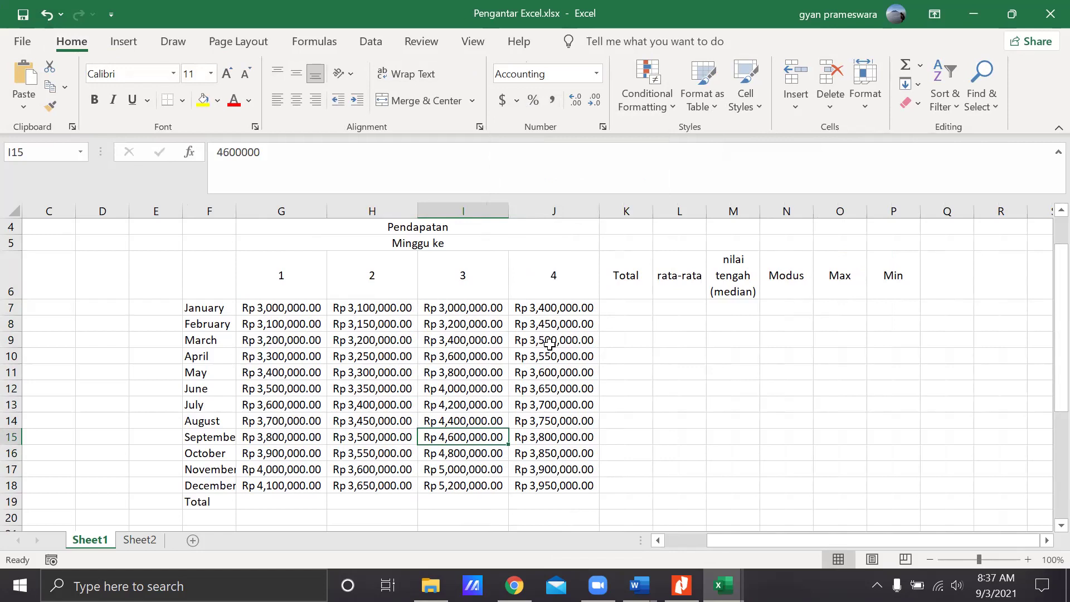
- Calculate January's total in K7 with a SUM formula over the range G7:J7
left_click(601, 347)
left_click(614, 302)
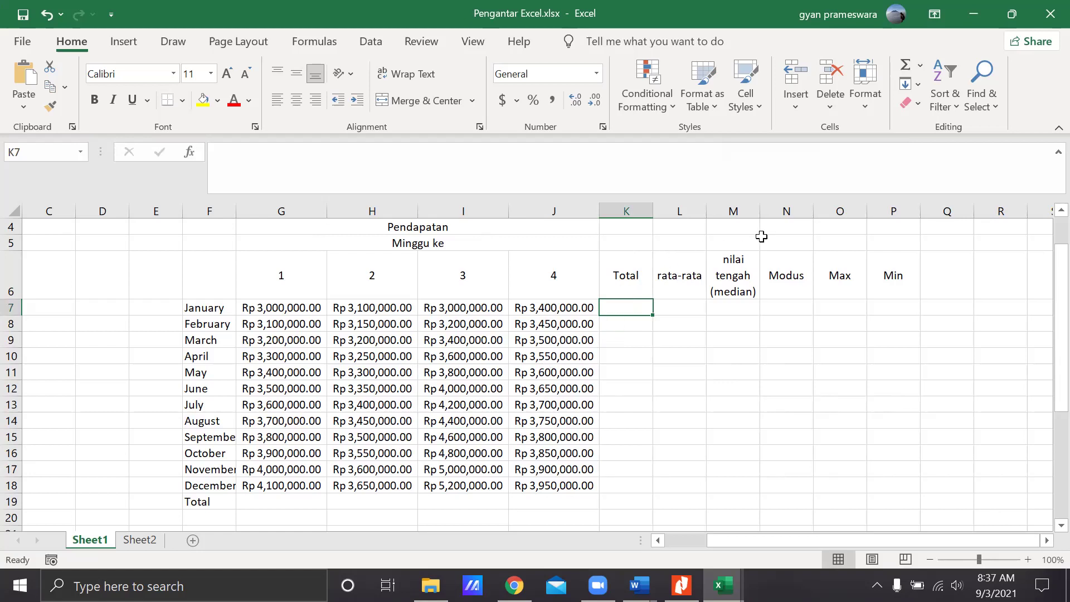
type("=")
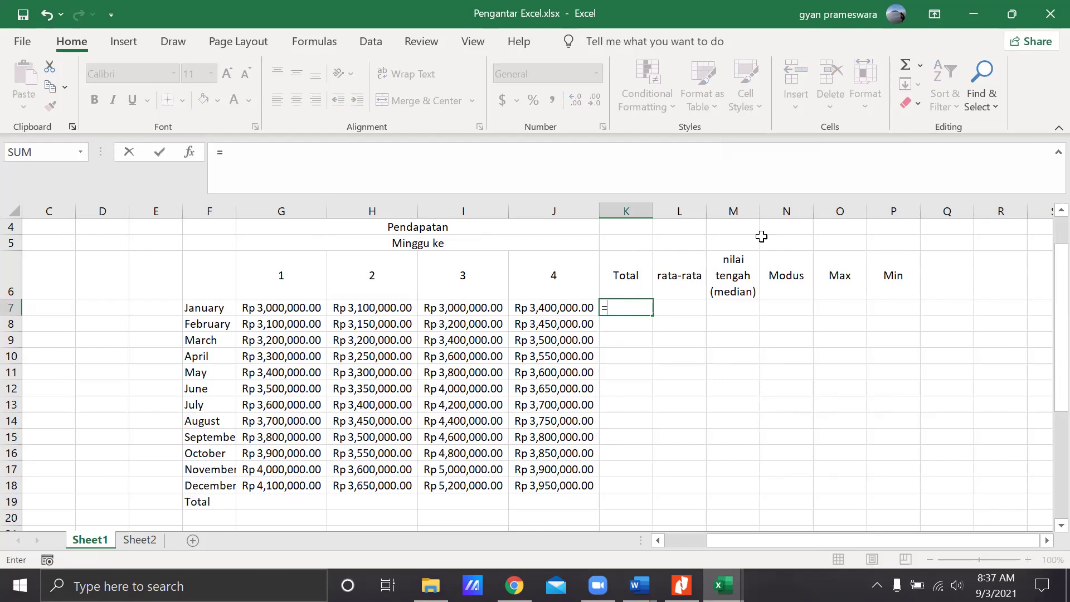
type("sum(")
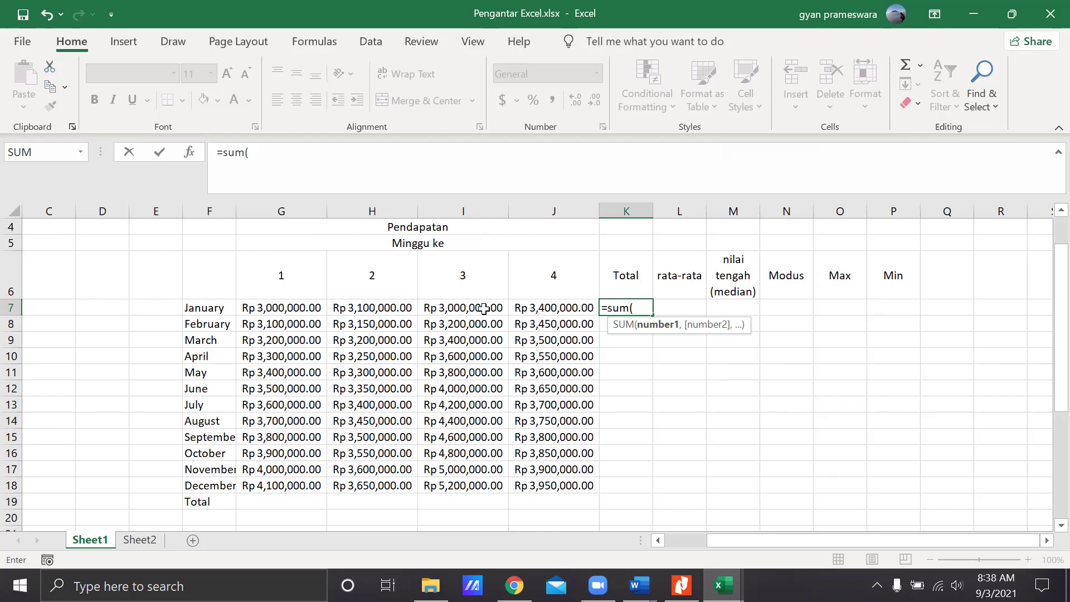
left_click_drag(285, 307, 538, 306)
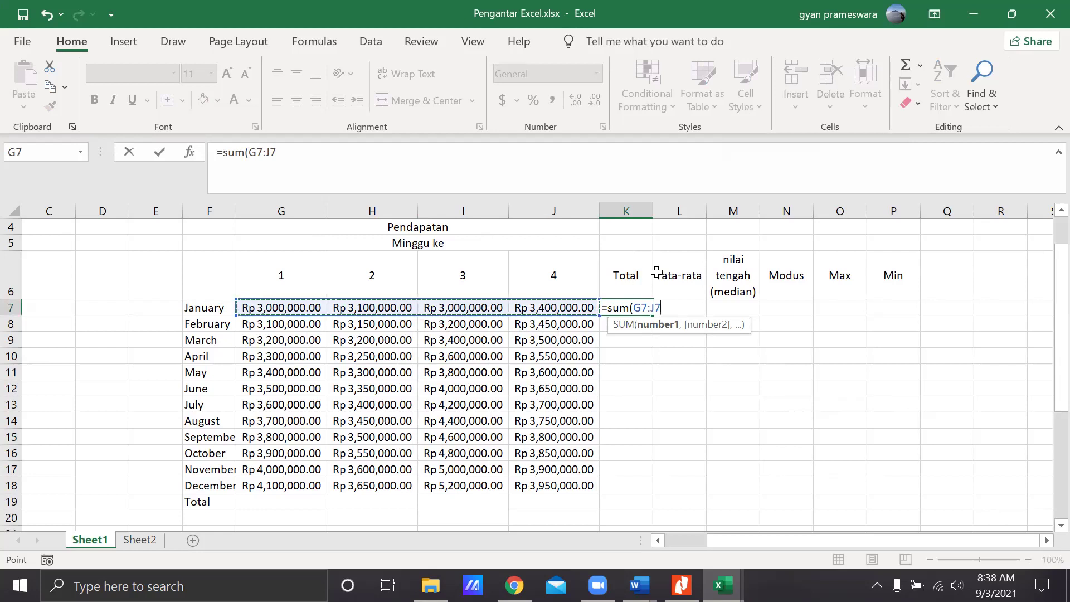
key("Return")
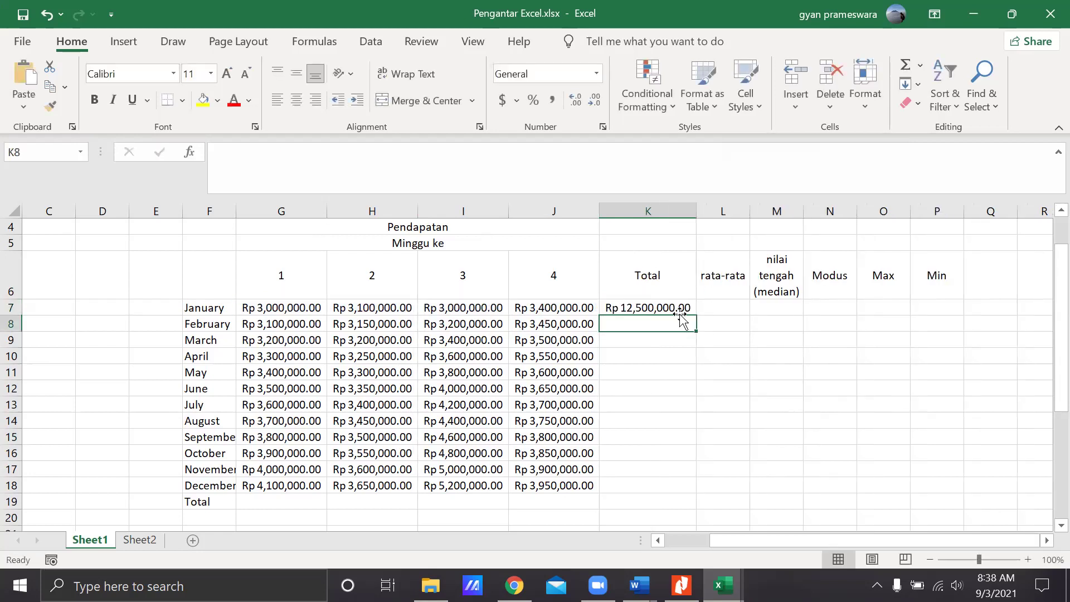
- Fill January's SUM formula from K7 down through December in K18
left_click(680, 307)
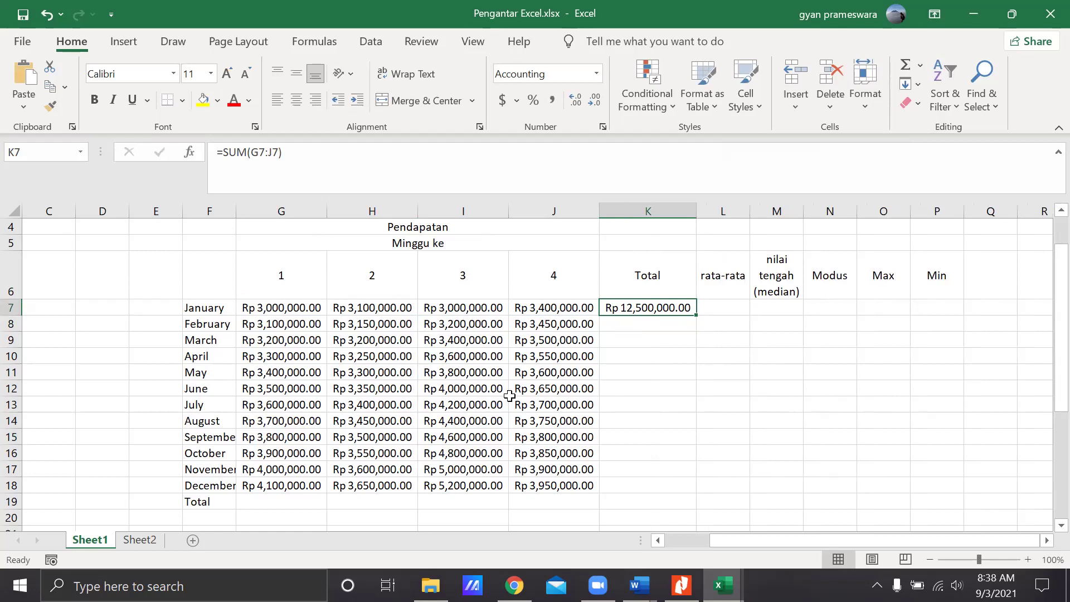
left_click(635, 354)
left_click(636, 323)
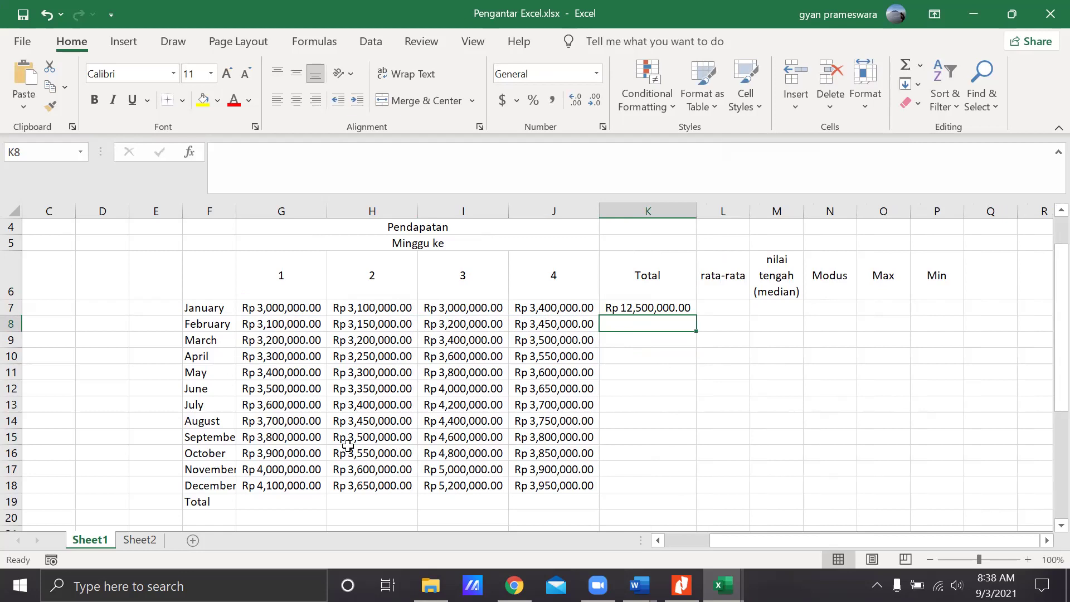
left_click(642, 308)
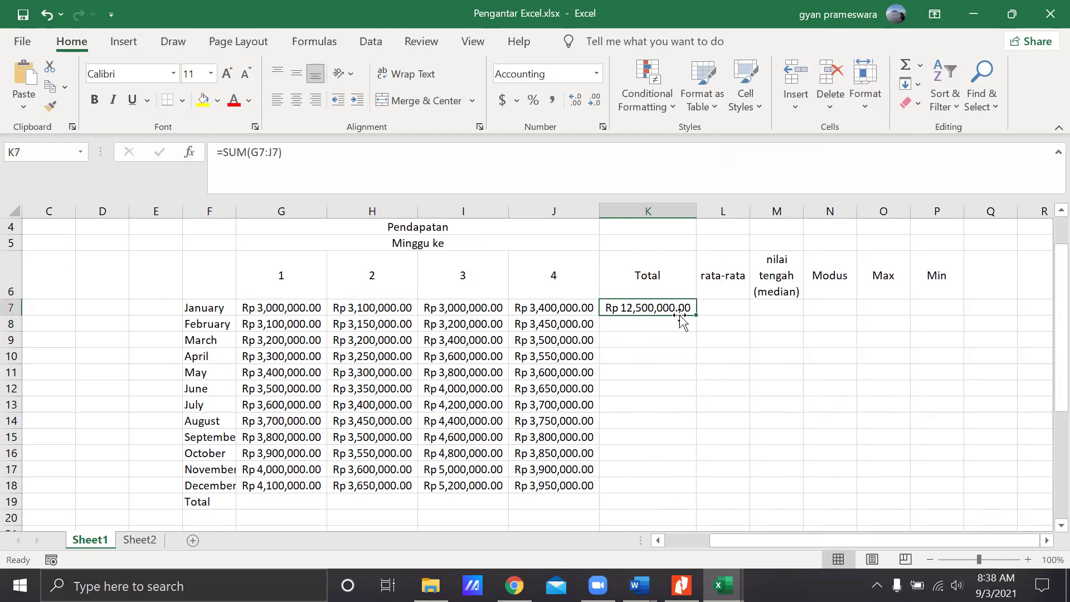
left_click_drag(696, 315, 698, 490)
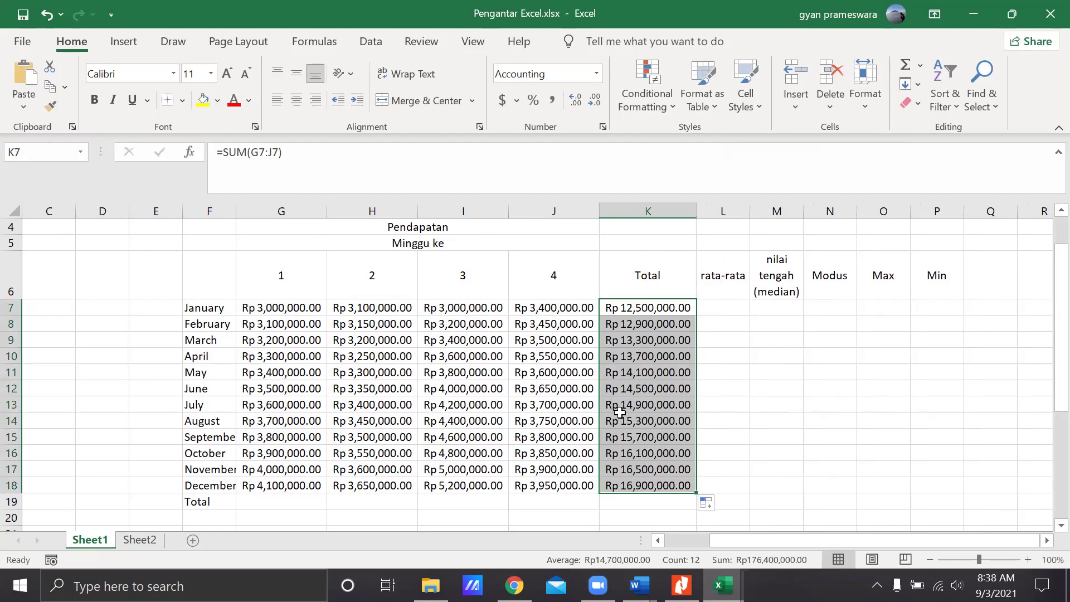
- Clear the copied total formulas from K8:K18, keeping January's formula in K7
left_click(672, 308)
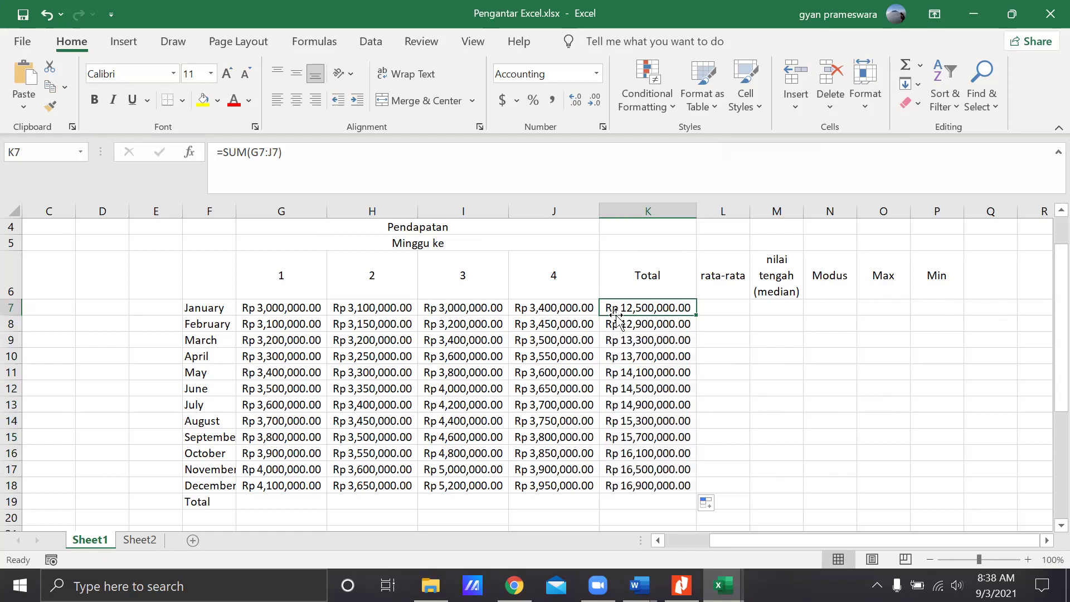
left_click_drag(684, 489, 671, 323)
key("Delete")
- Copy January's SUM formula from K7 down the Total column to December, clearing the extra copy in K19
left_click(672, 305)
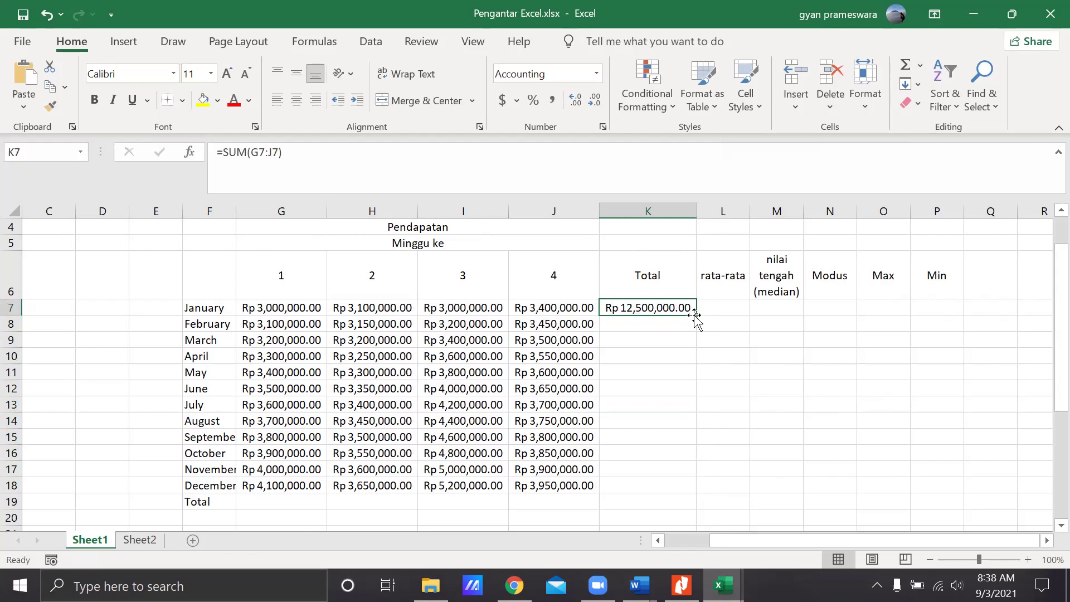
left_click_drag(695, 316, 696, 507)
left_click(629, 505)
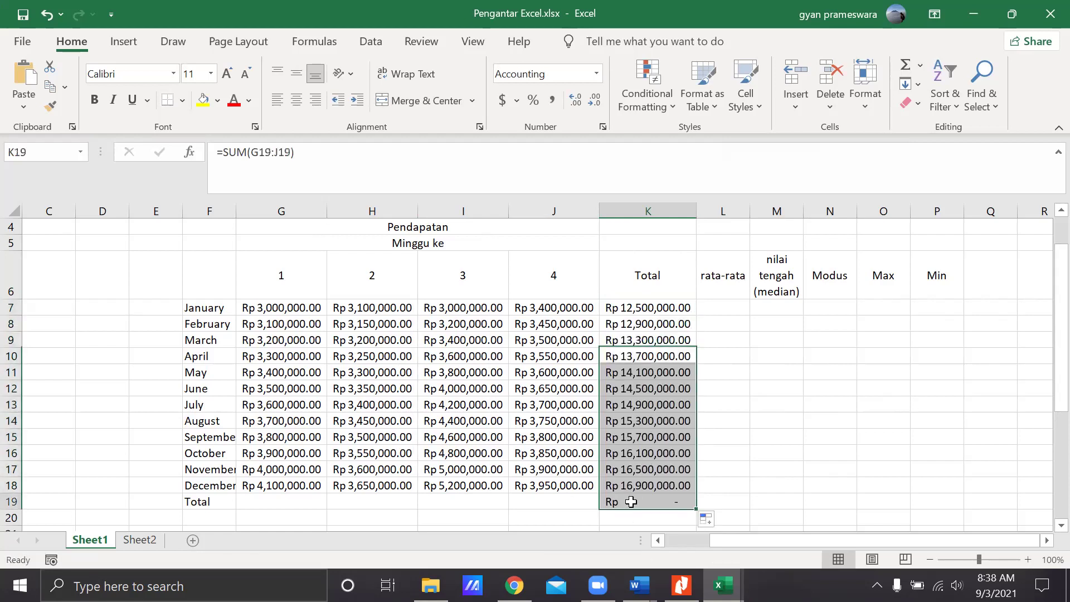
key("Delete")
left_click(712, 457)
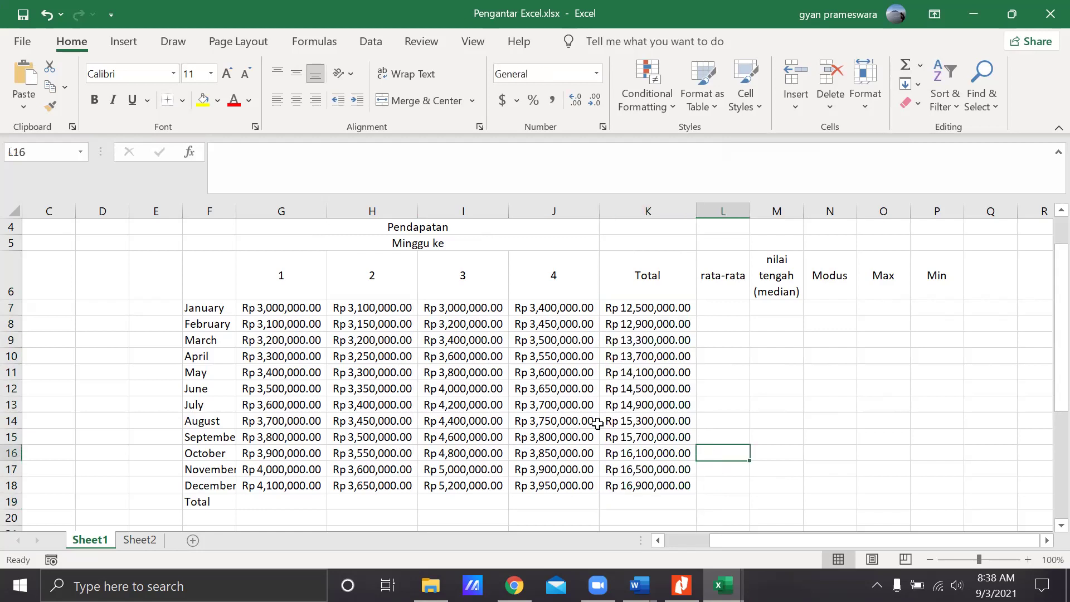
left_click_drag(613, 306, 632, 485)
left_click(637, 333)
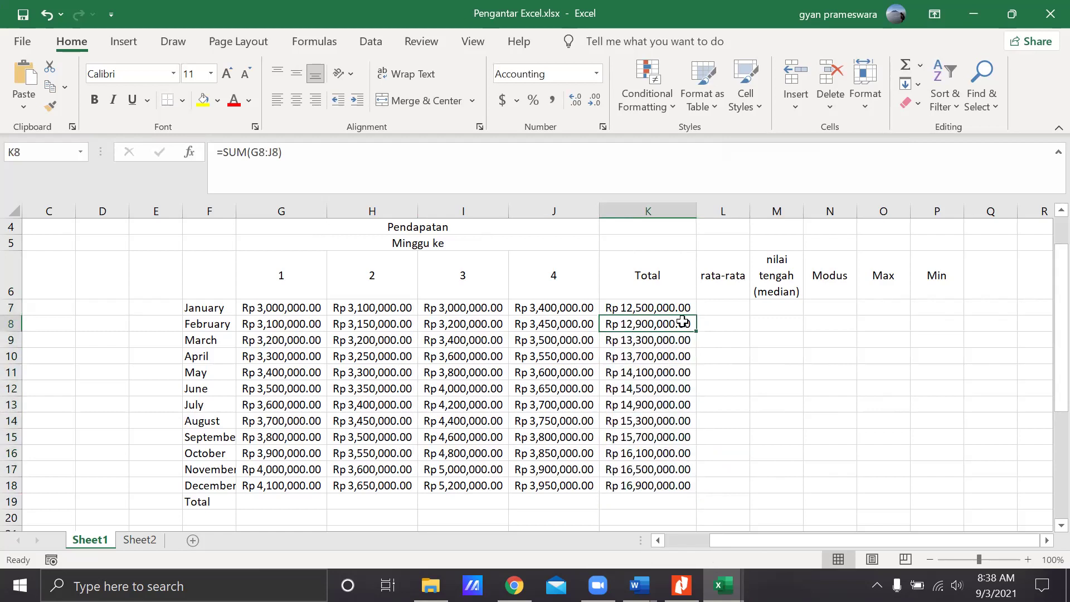
left_click(713, 309)
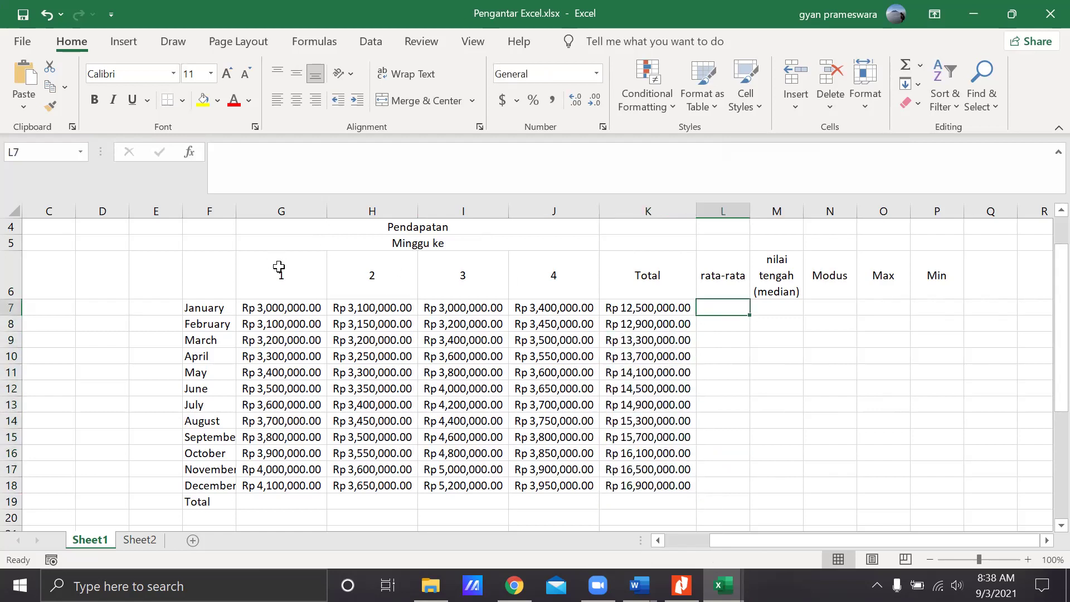
left_click_drag(553, 281, 304, 281)
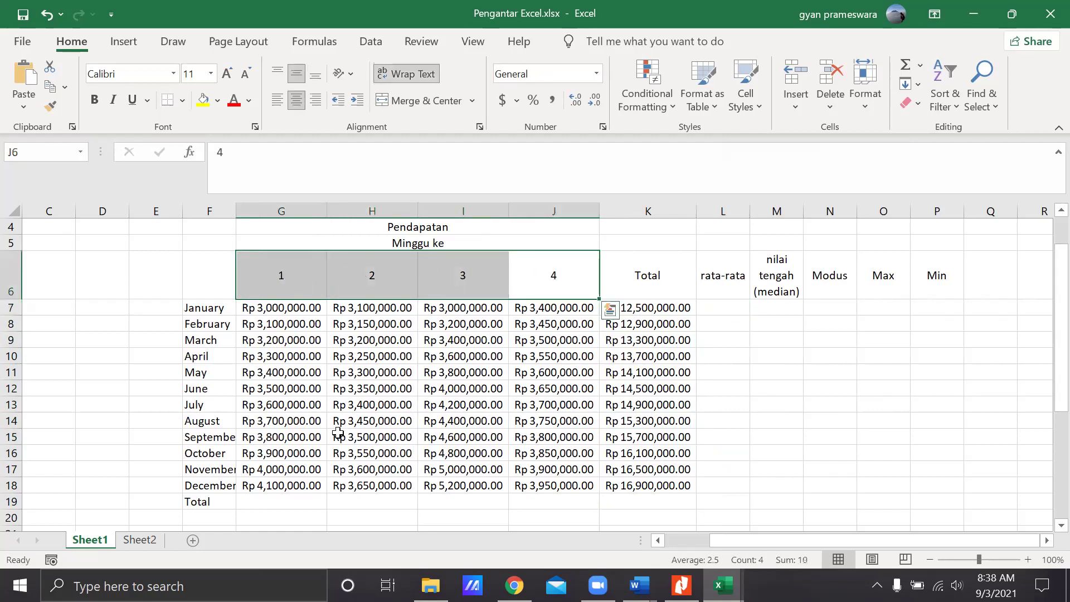
left_click(281, 307)
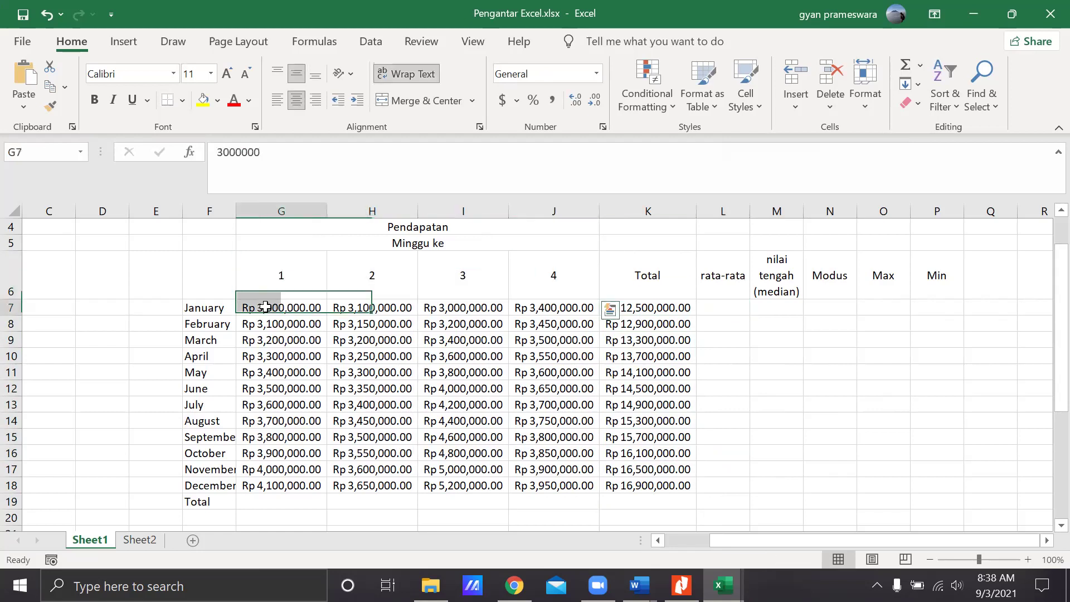
left_click(355, 307)
left_click(492, 311)
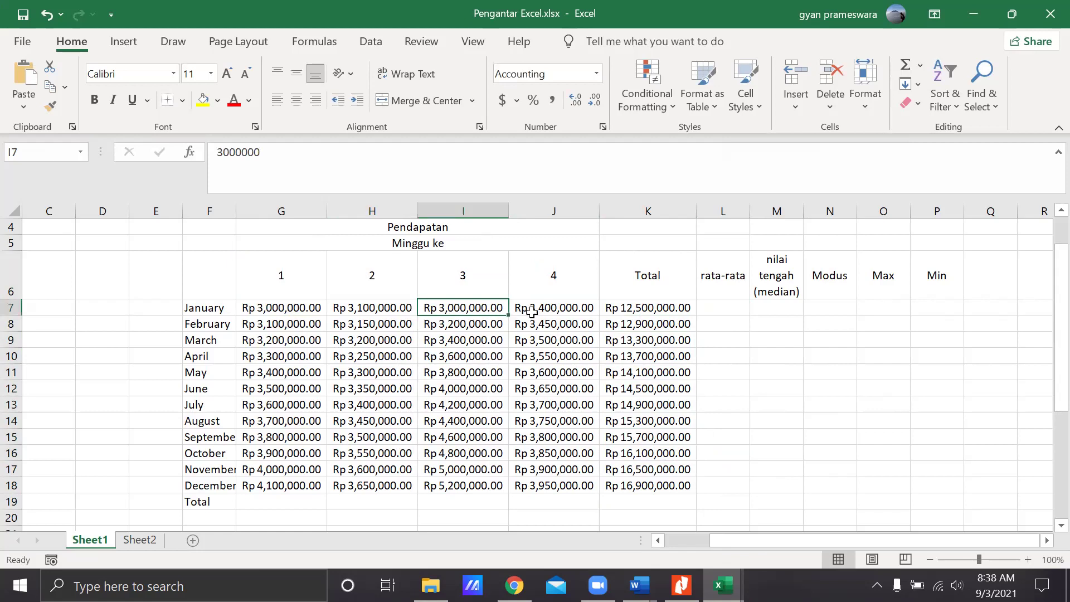
left_click(533, 312)
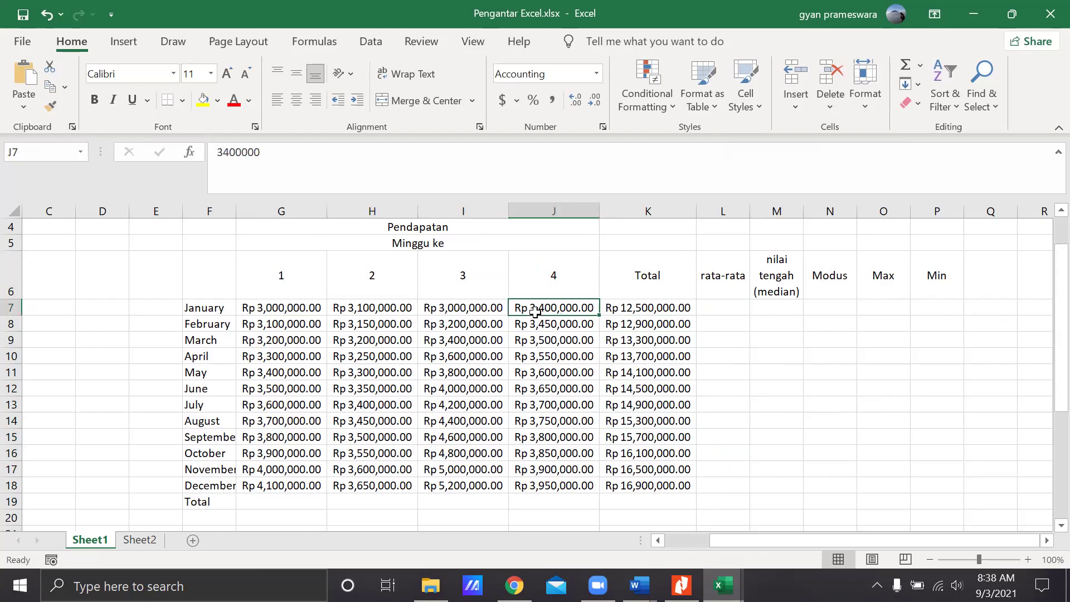
- Calculate January's average in L7 with an AVERAGE formula over the range G7:J7
left_click(726, 305)
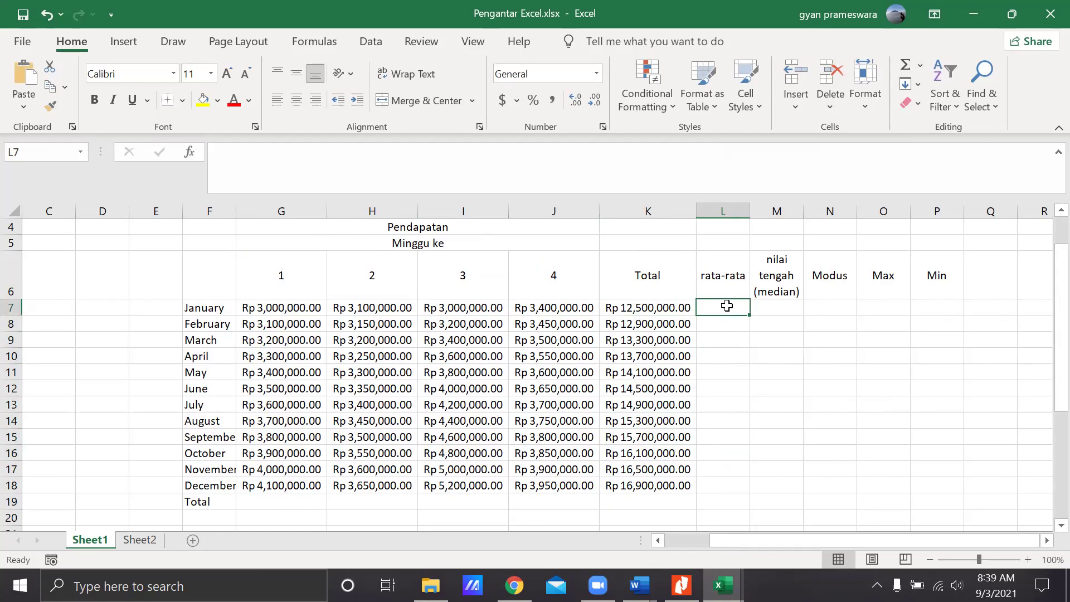
type("=")
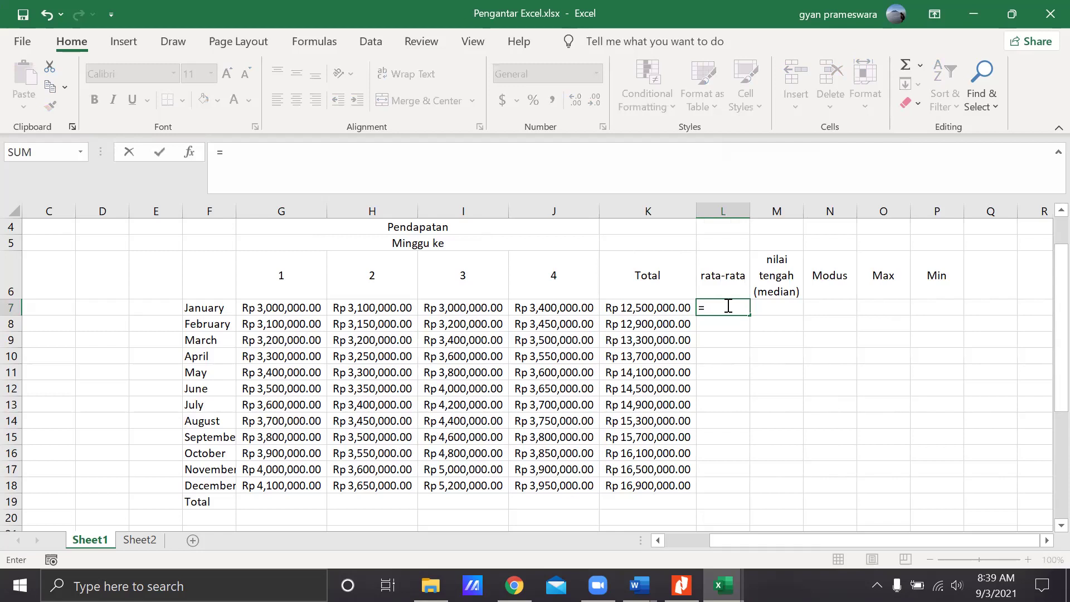
type("average")
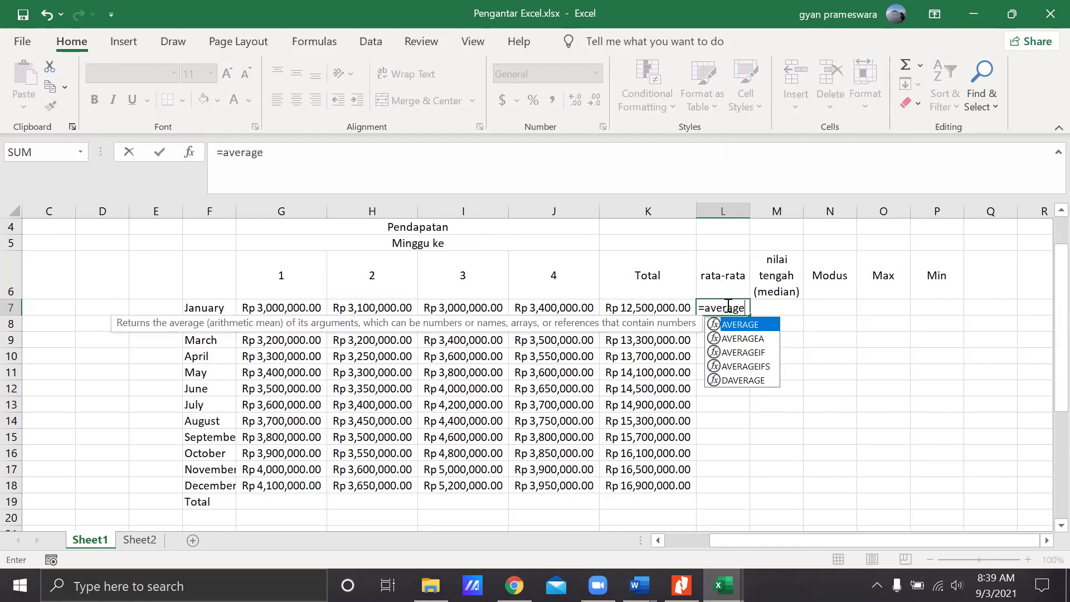
type("(")
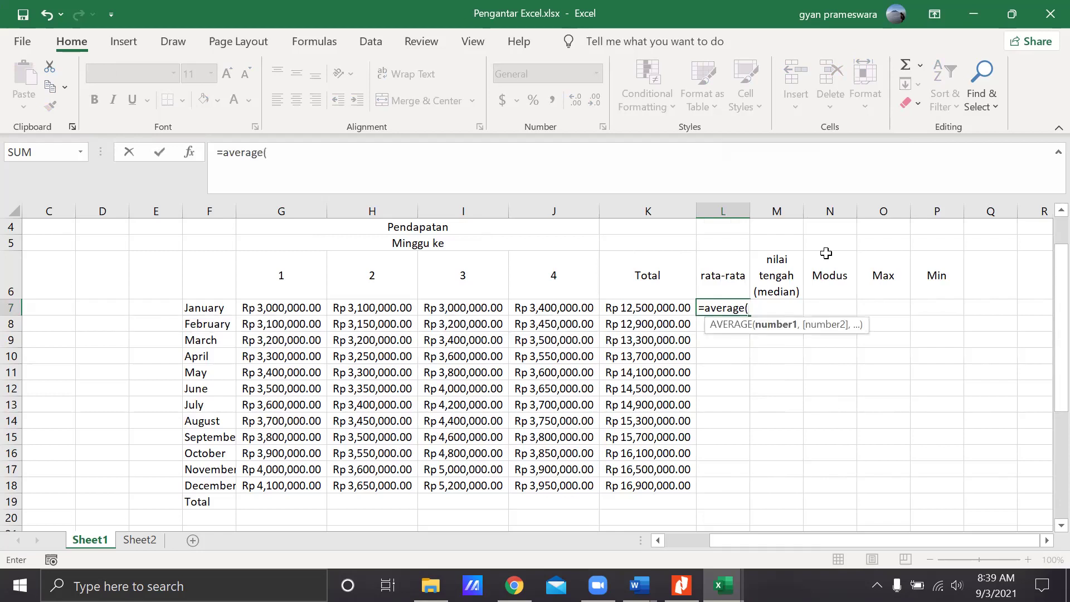
left_click_drag(254, 305, 580, 304)
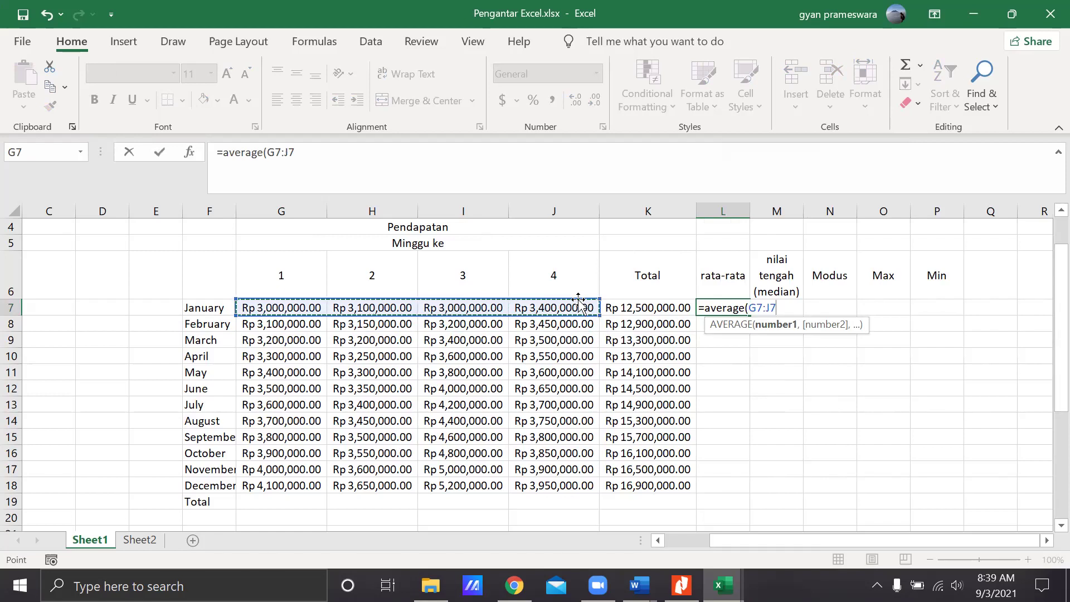
key("Return")
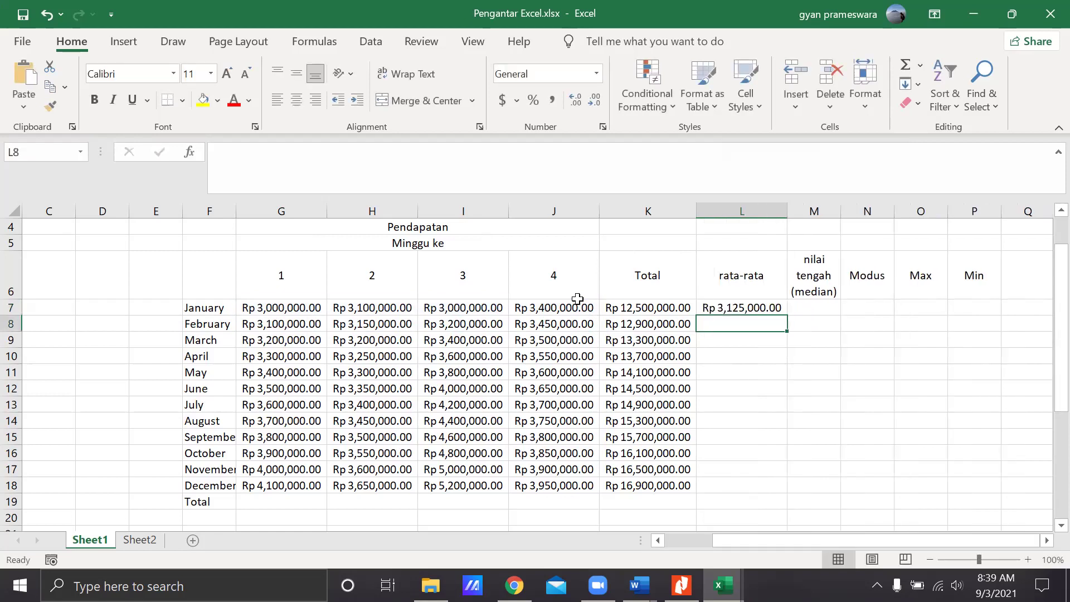
- Copy January's AVERAGE formula from L7 down the rata-rata column to December, clearing the extra copy in L19
left_click(774, 308)
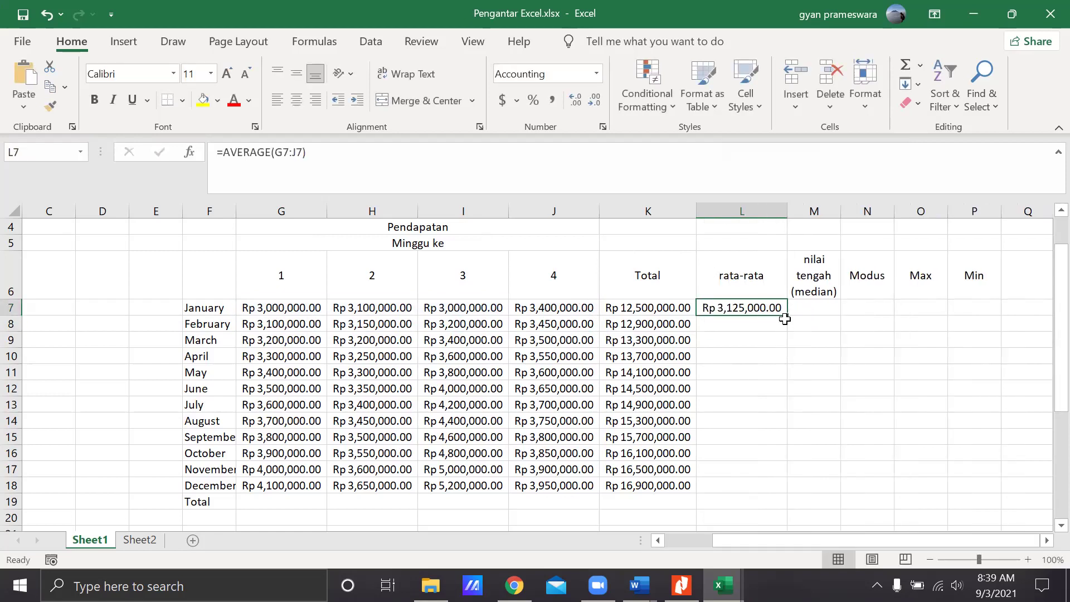
left_click_drag(788, 318, 747, 504)
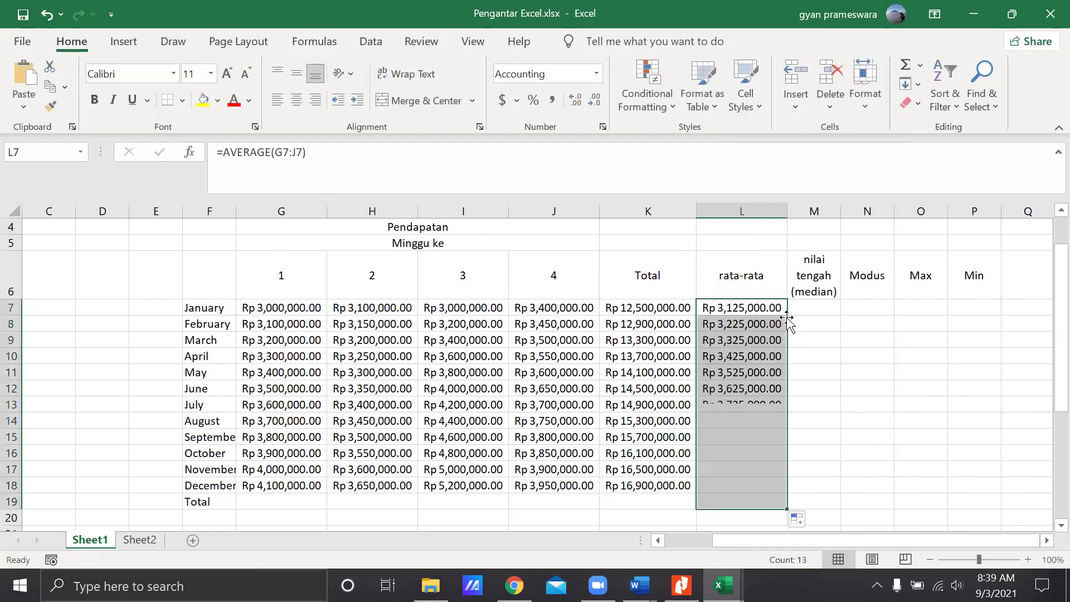
left_click(751, 497)
key("Delete")
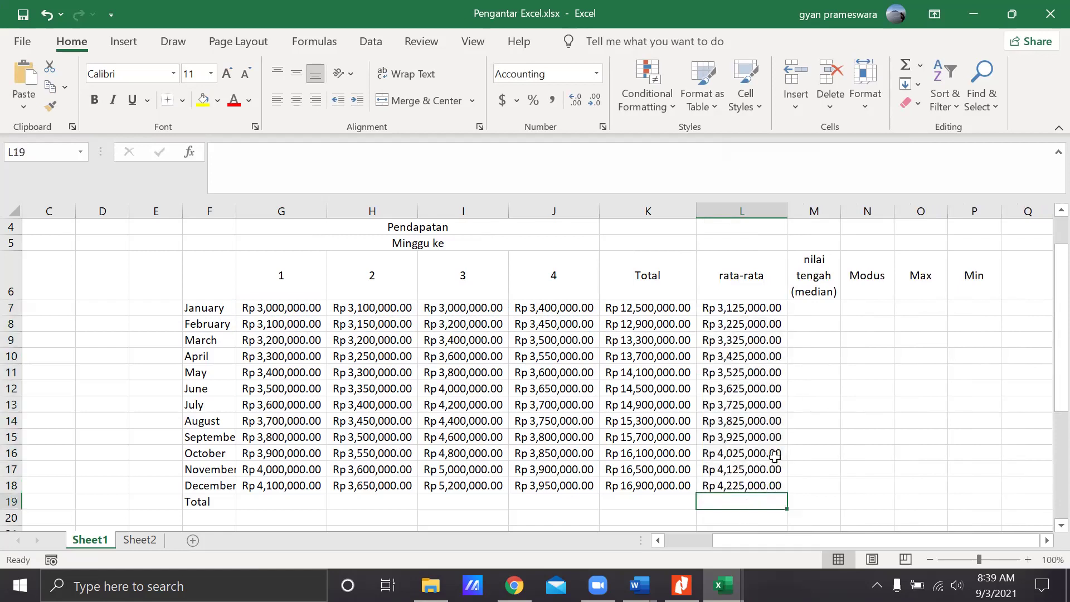
- Calculate January's median in M7 with a MEDIAN formula over the range G7:J7
left_click(807, 390)
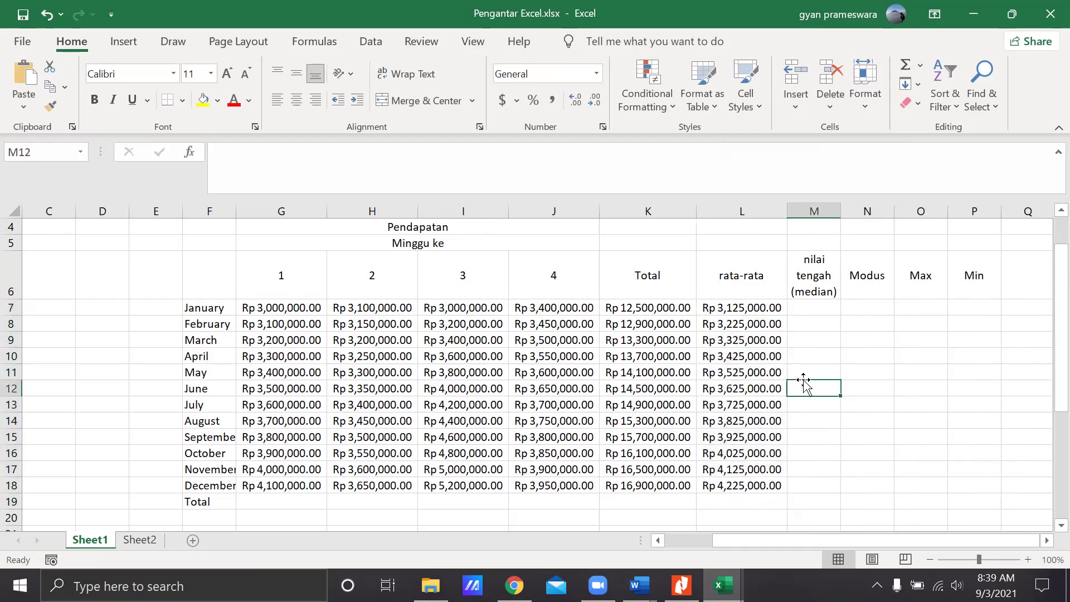
left_click(800, 303)
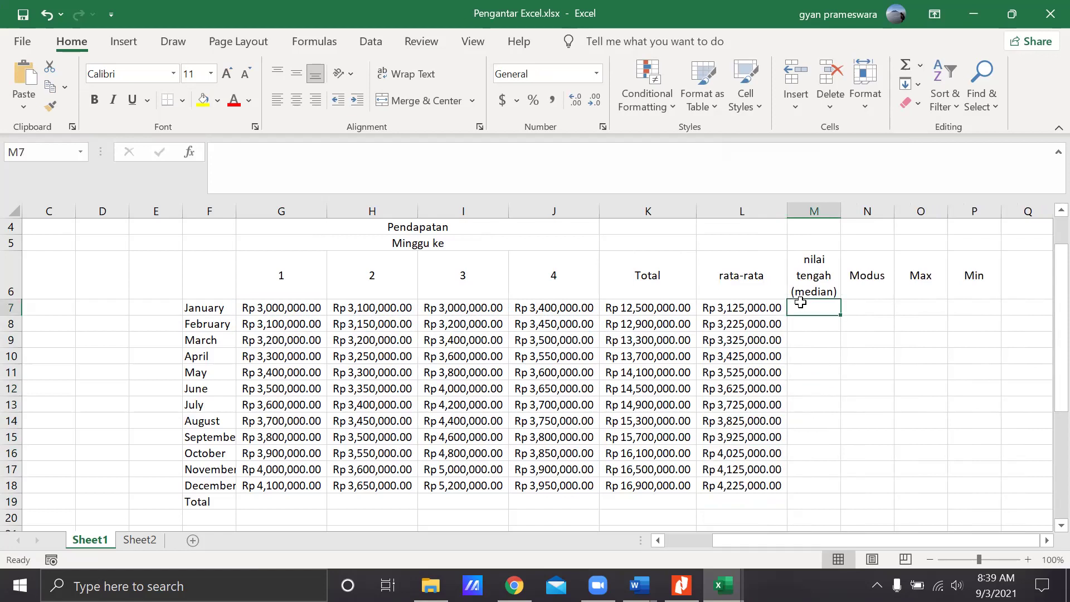
type("=")
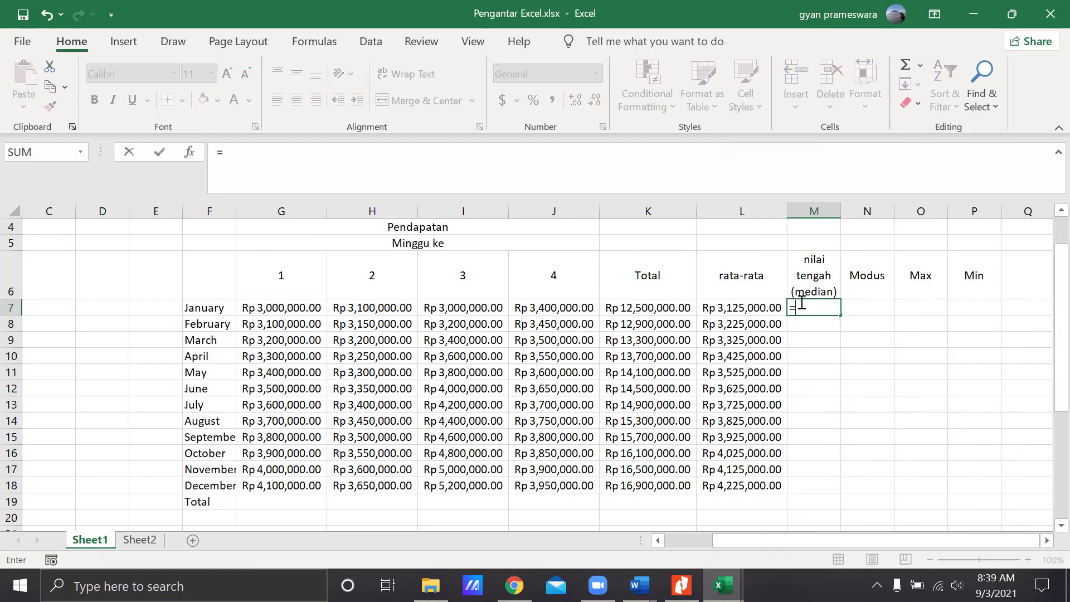
type("medi")
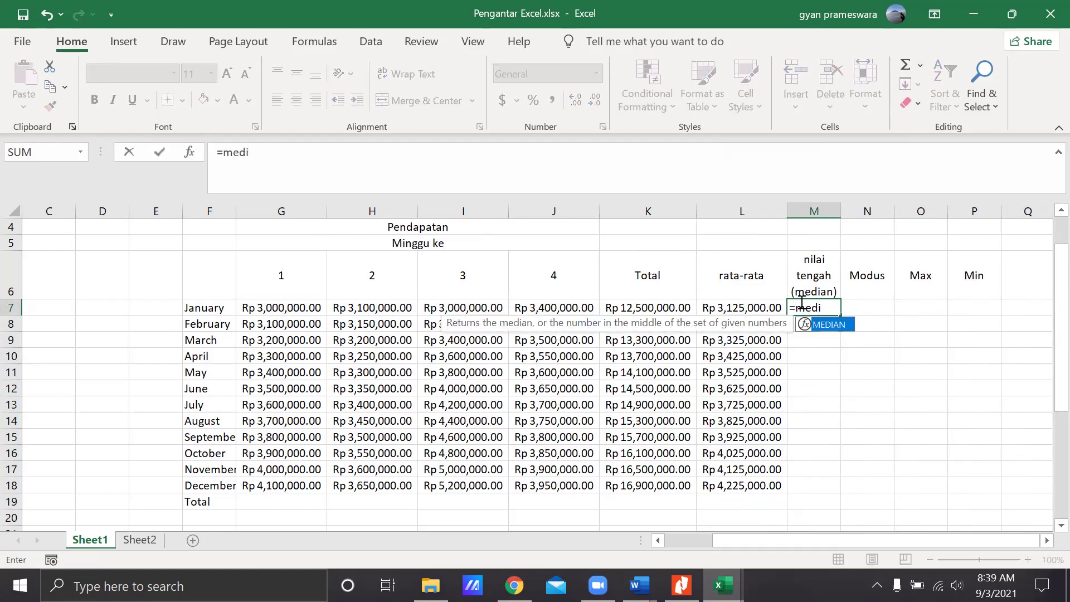
type("an(")
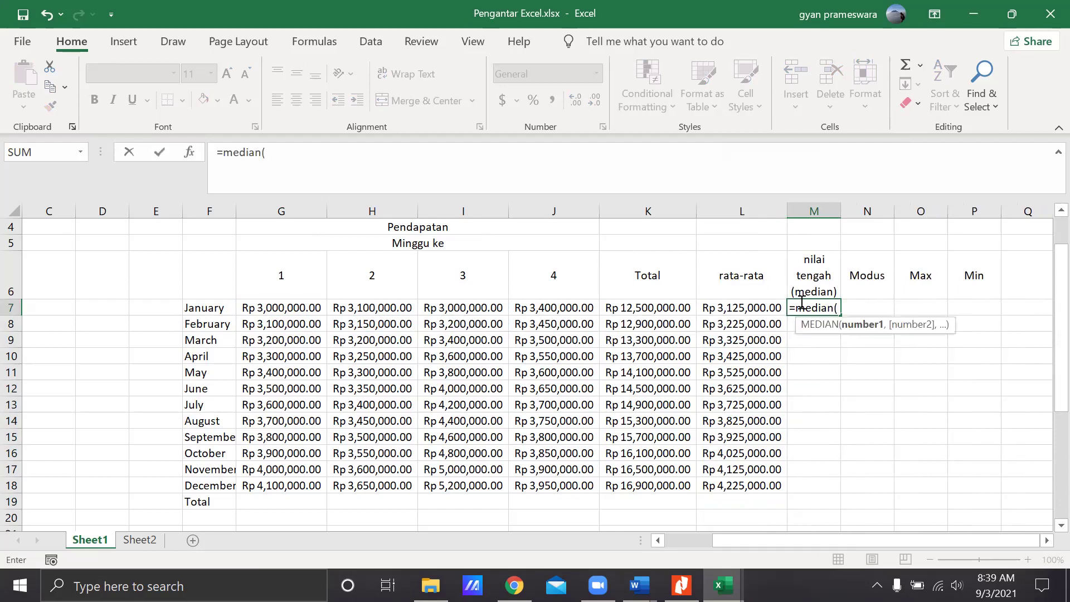
left_click_drag(274, 306, 525, 303)
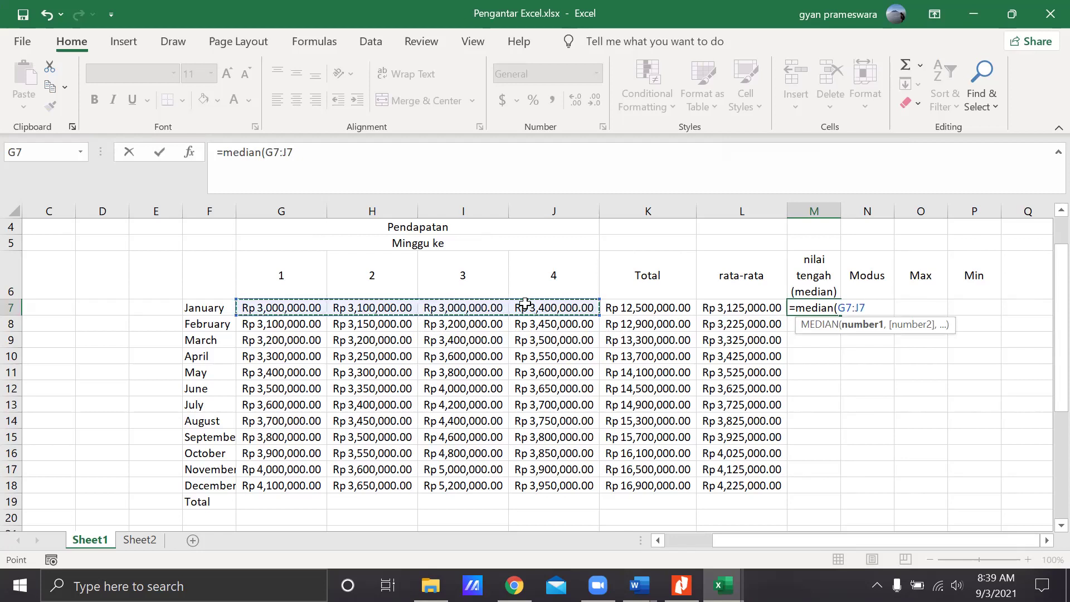
key("Return")
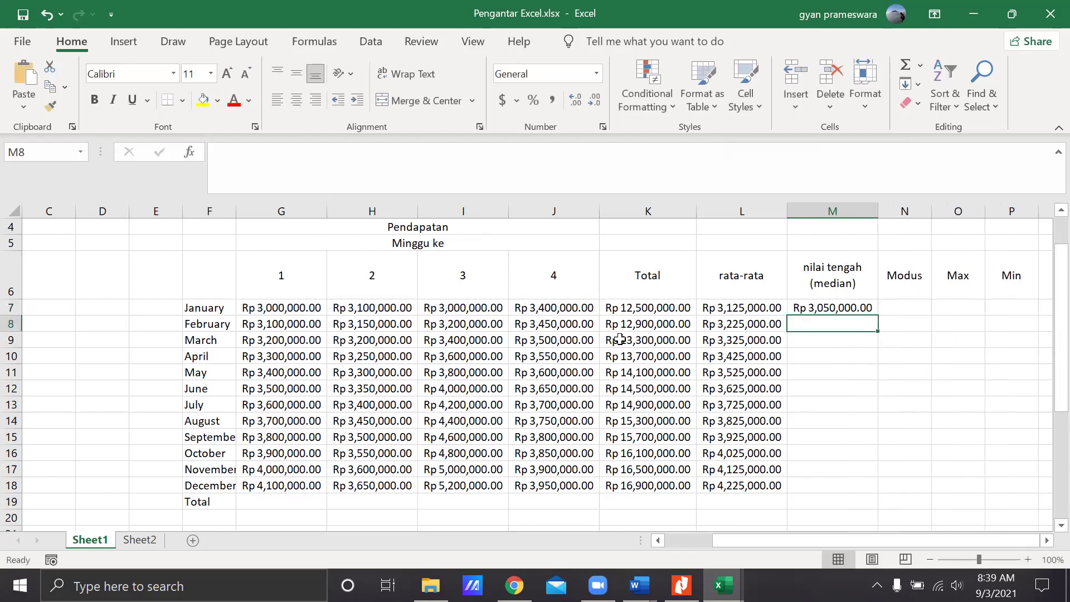
- Copy January's MEDIAN formula from M7 down the median column to December, clearing the extra copy in M19
left_click(843, 309)
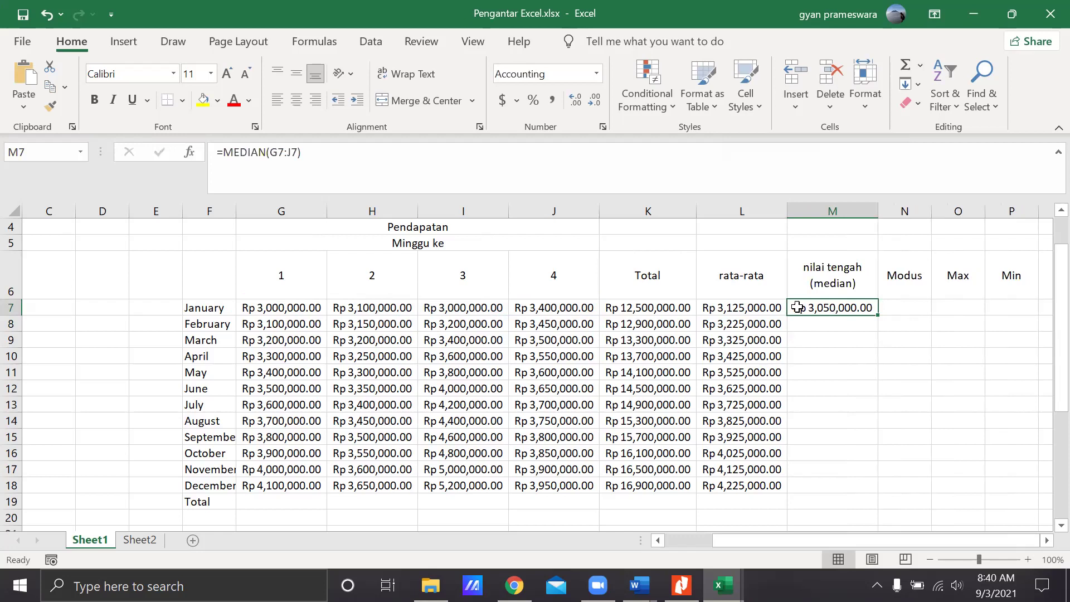
left_click(813, 323)
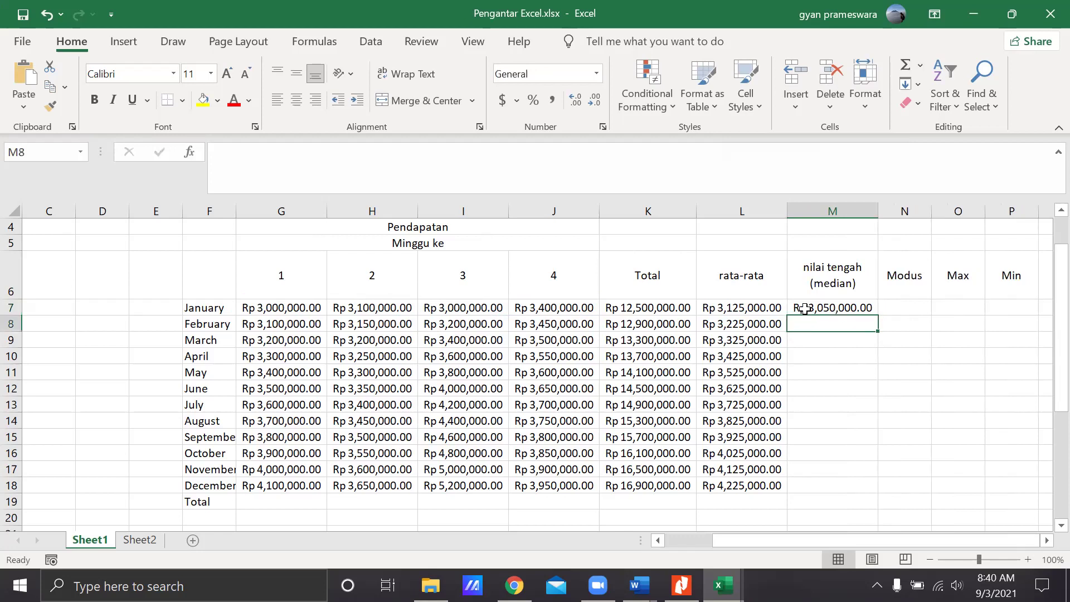
left_click(872, 309)
left_click_drag(876, 315, 847, 504)
left_click(842, 500)
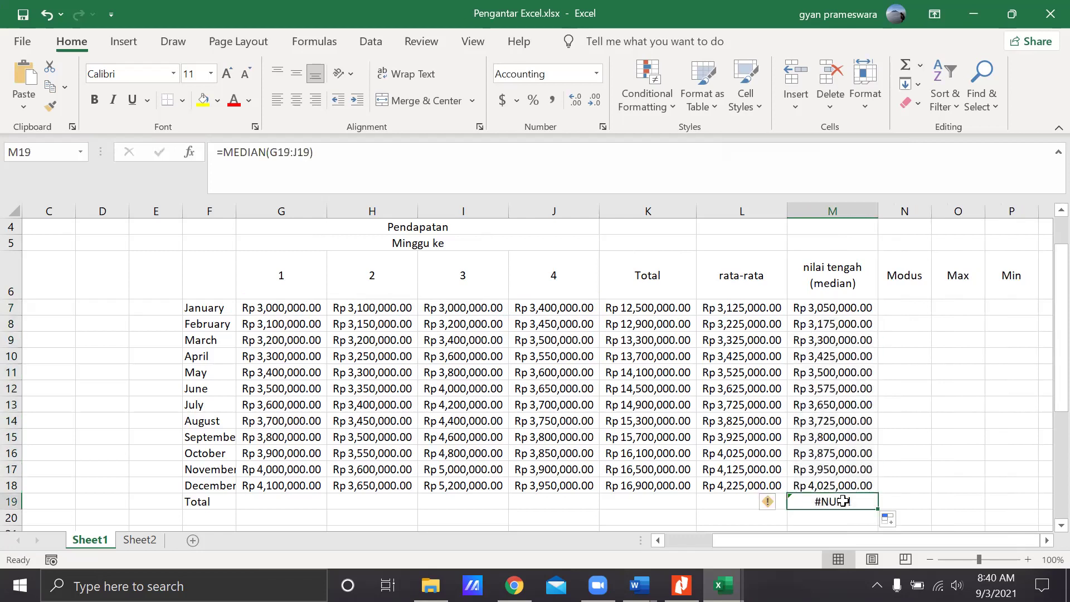
key("Delete")
- Try to calculate January's mode in N7 with a MOD formula over G7:J7, and cancel the entry
left_click(907, 302)
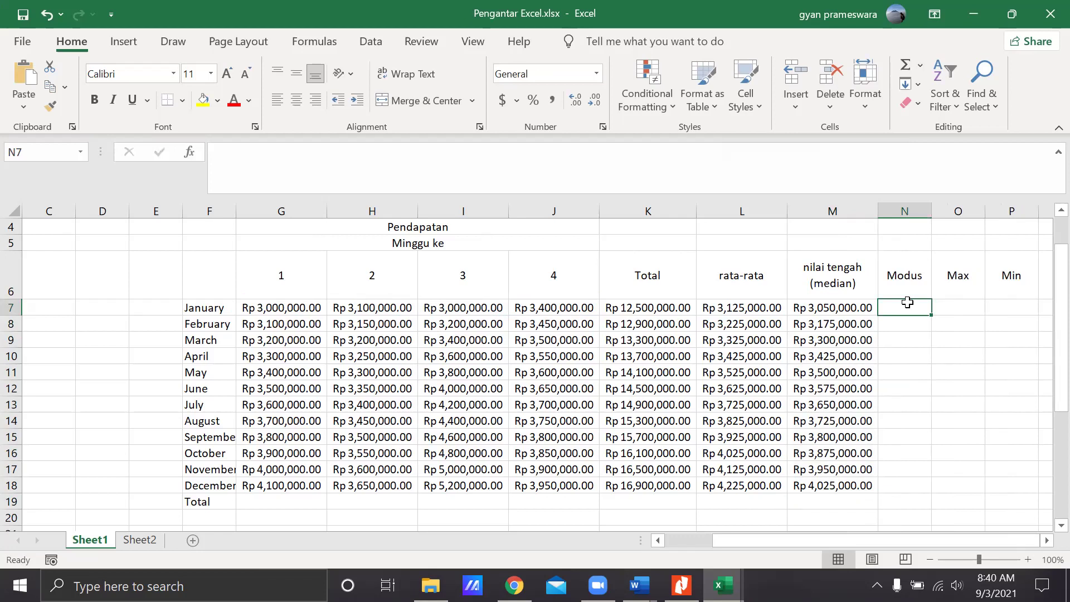
type("=")
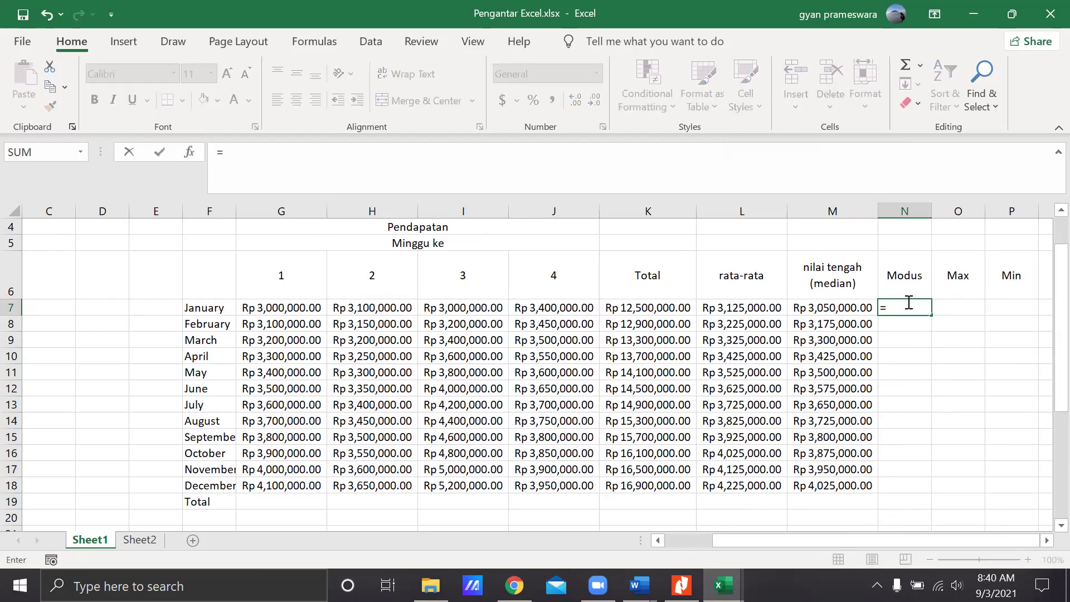
type("mod")
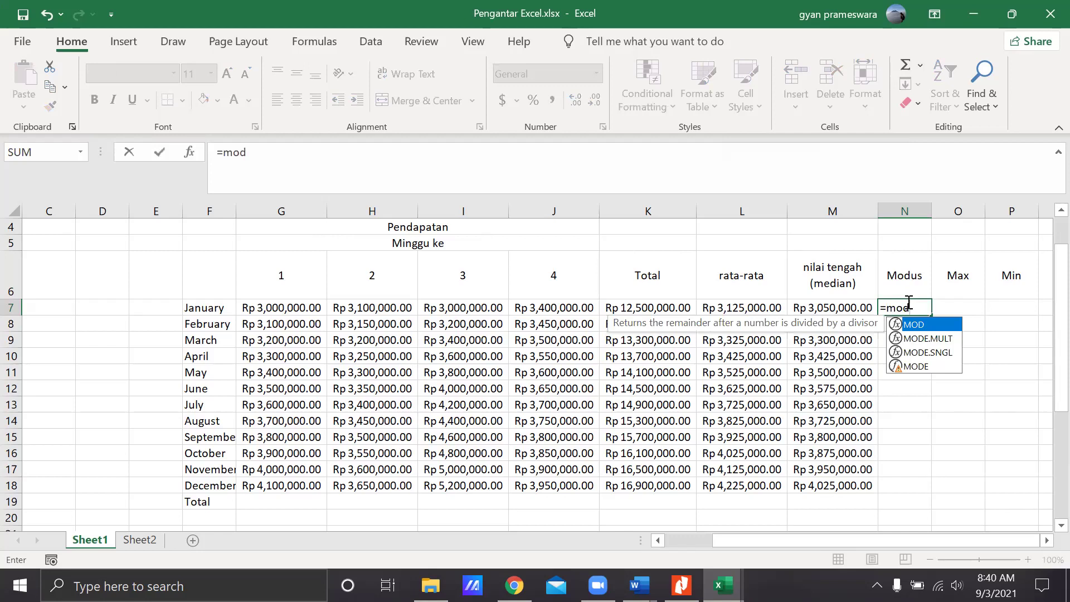
type("(")
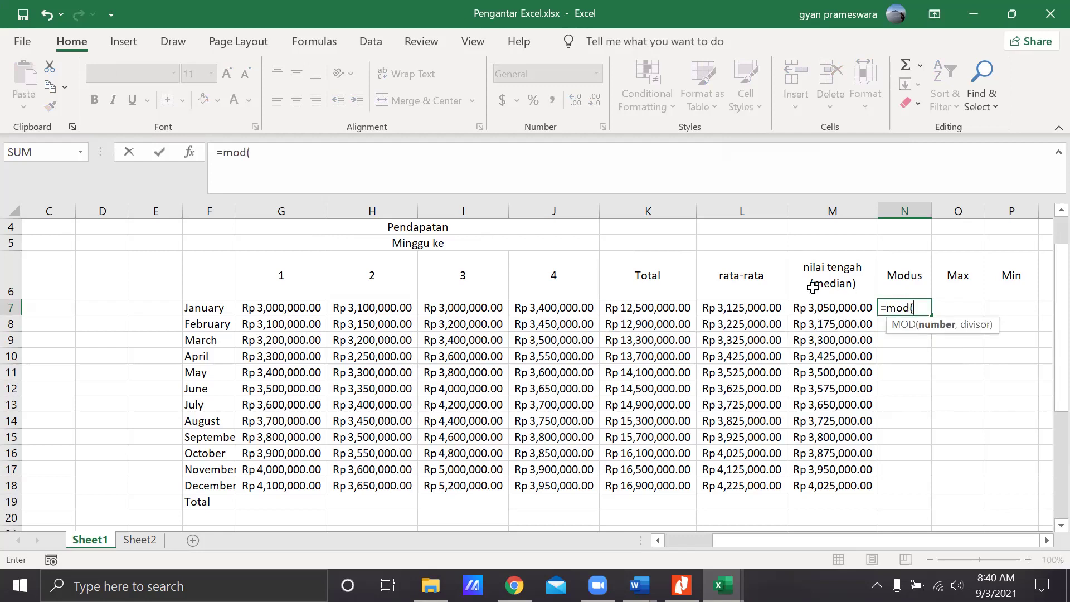
left_click_drag(289, 307, 527, 304)
key("Return")
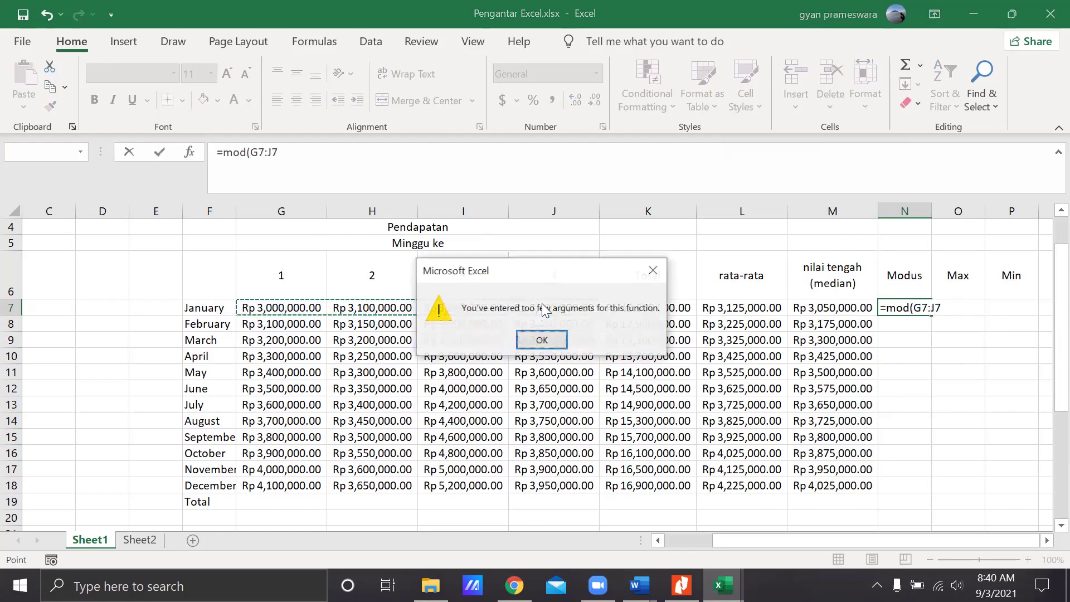
key("Return")
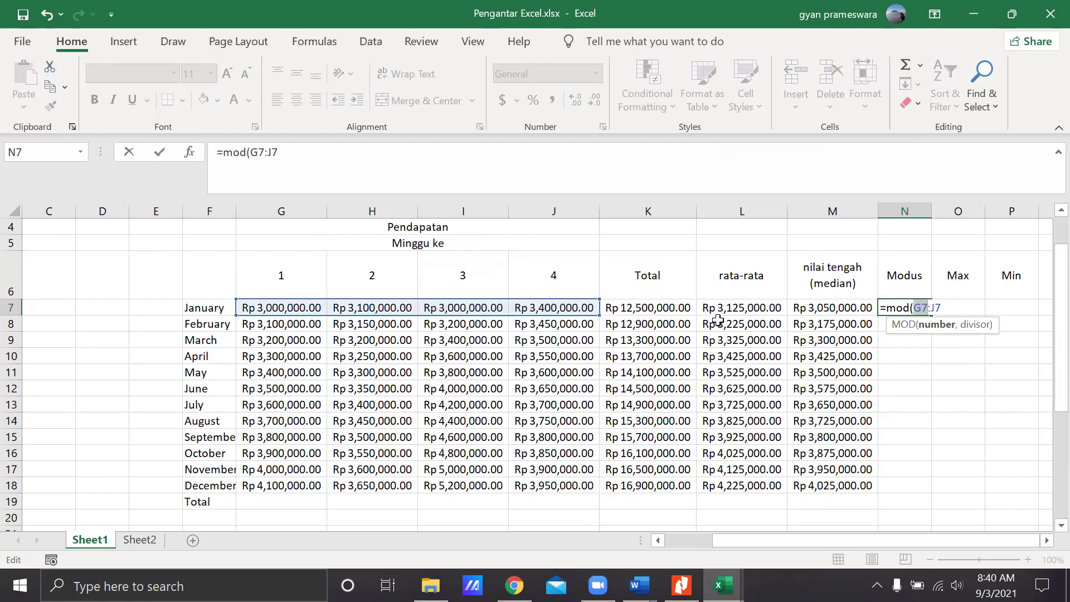
left_click(893, 373)
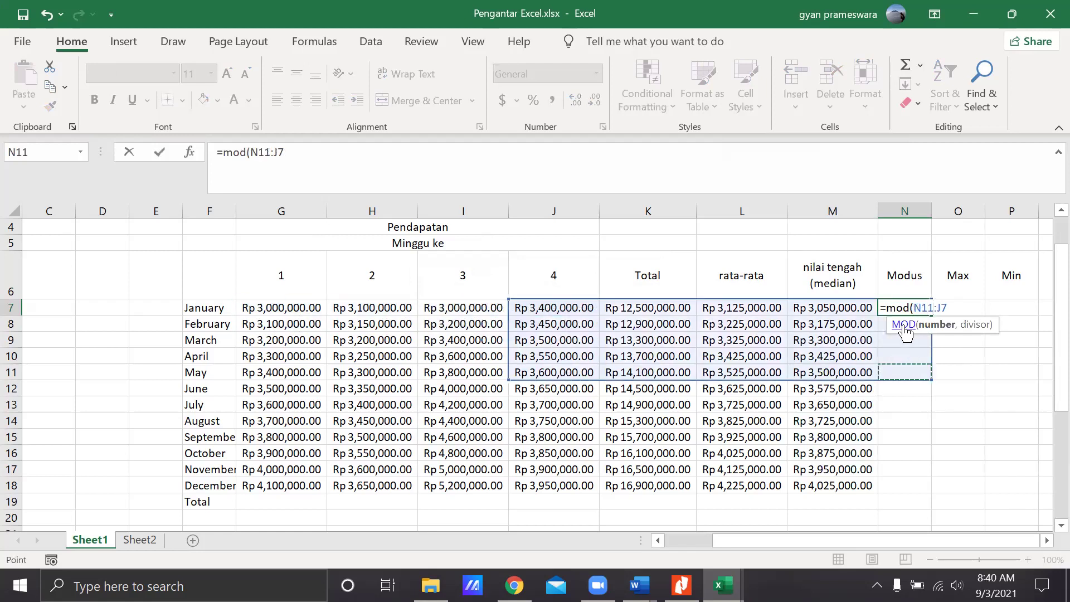
key("Escape")
- Try a MODUS formula over G7:J7 for January's mode in N7, and clear the cell
type("=")
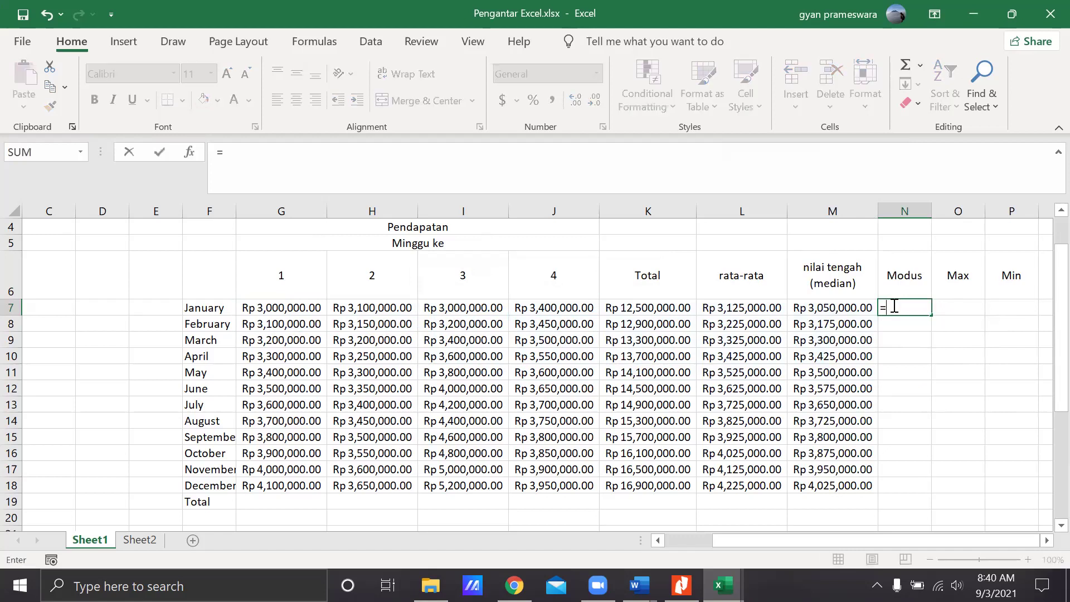
type("modus(")
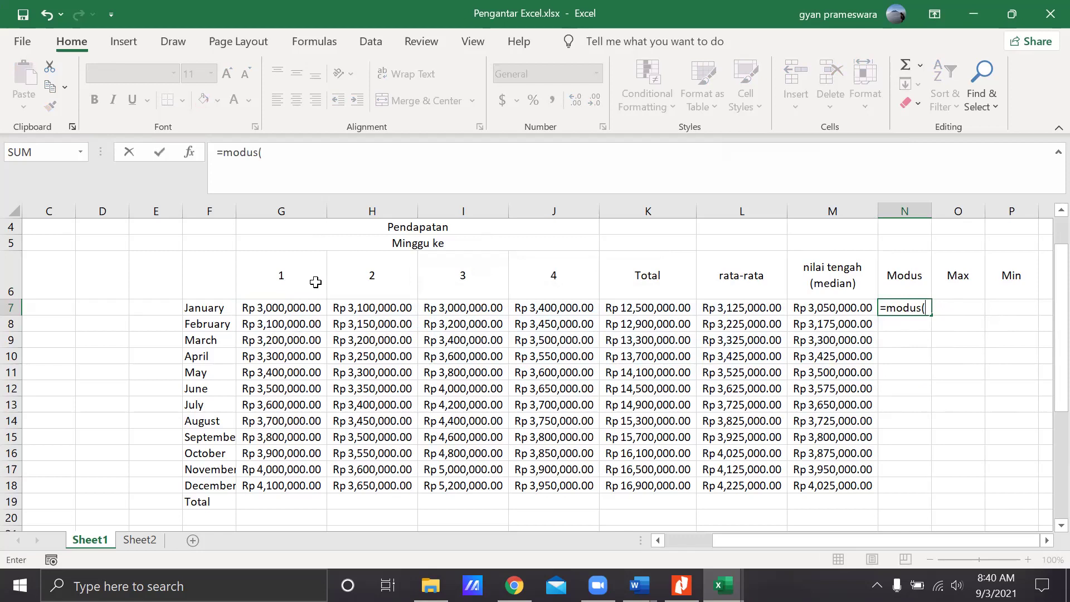
left_click_drag(287, 304, 543, 308)
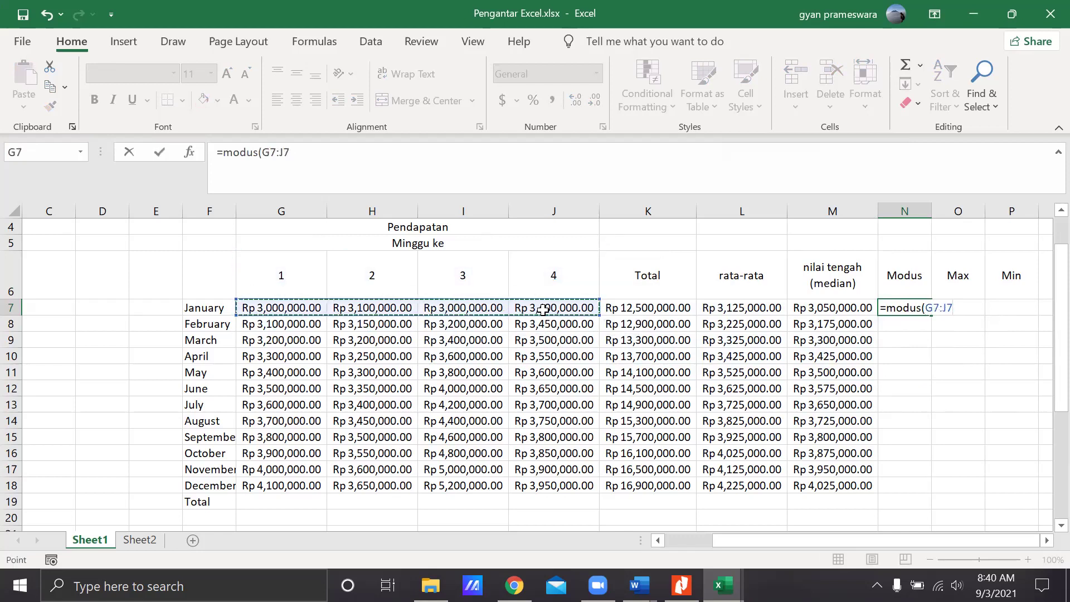
key("Return")
key("Up")
key("Delete")
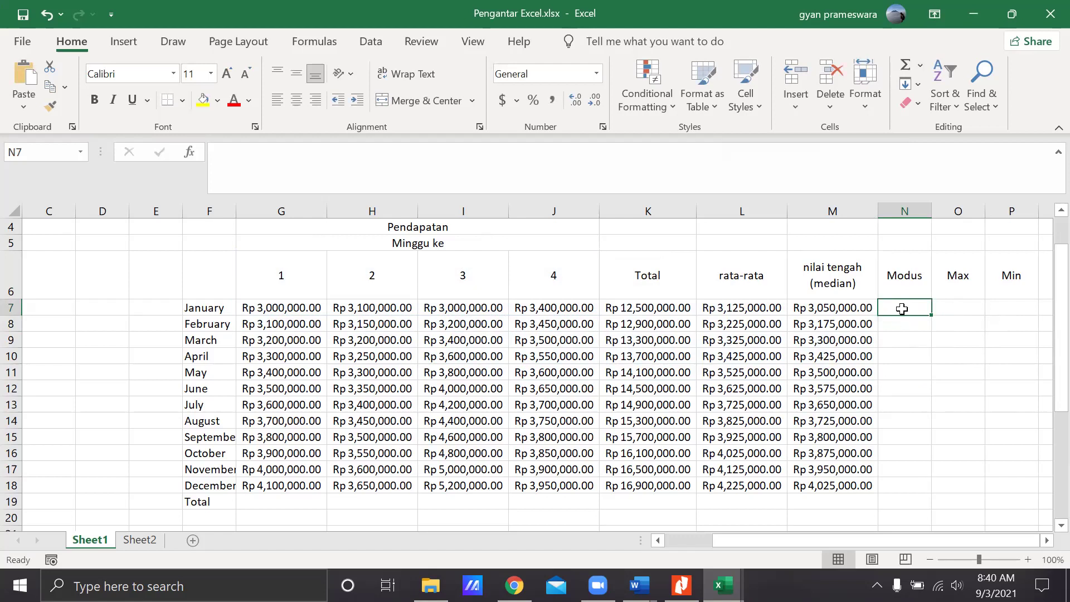
- Try again to calculate January's mode in N7 with a MOD formula over G7:J7, and discard the entry
type("=mod")
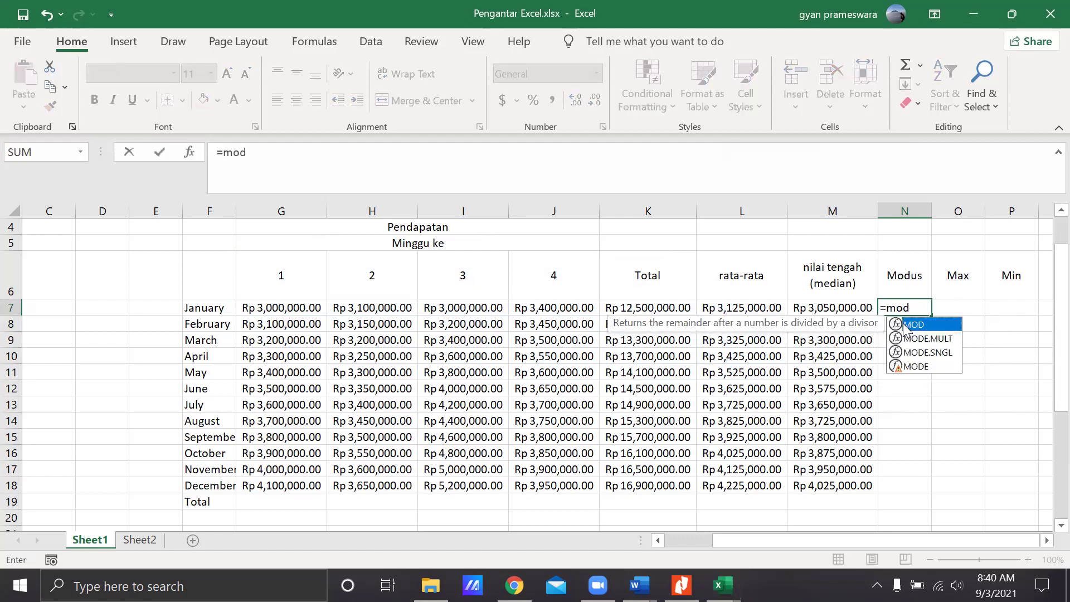
type("(")
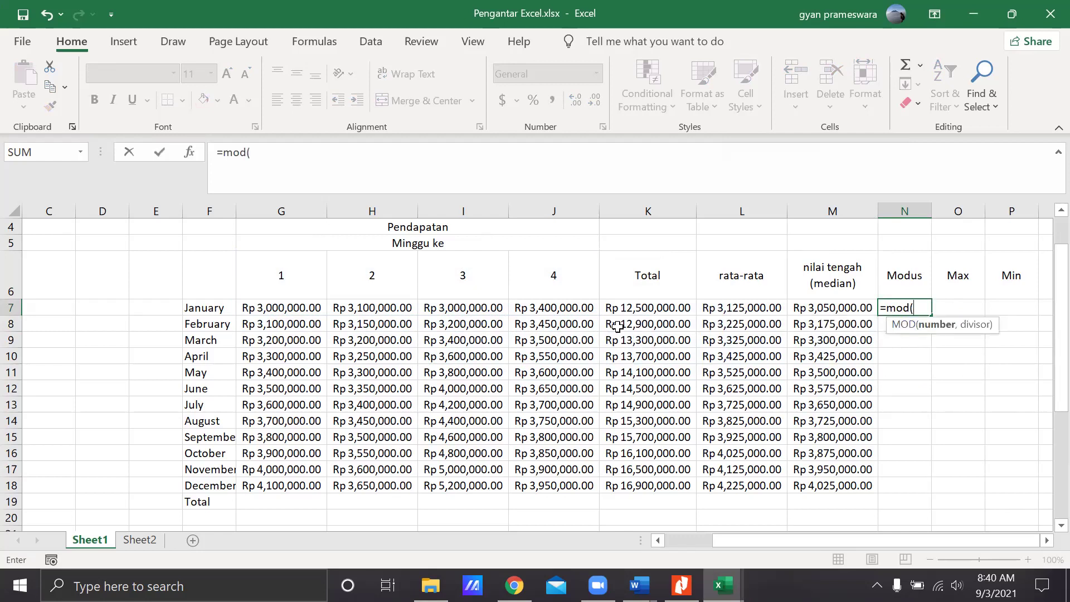
left_click_drag(265, 307, 559, 309)
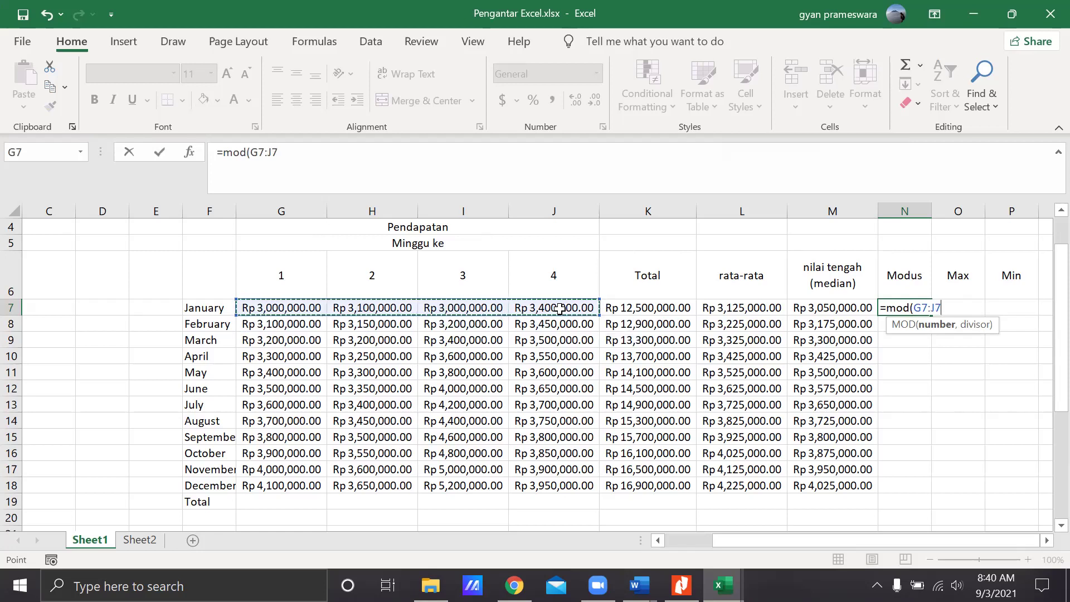
key("Return")
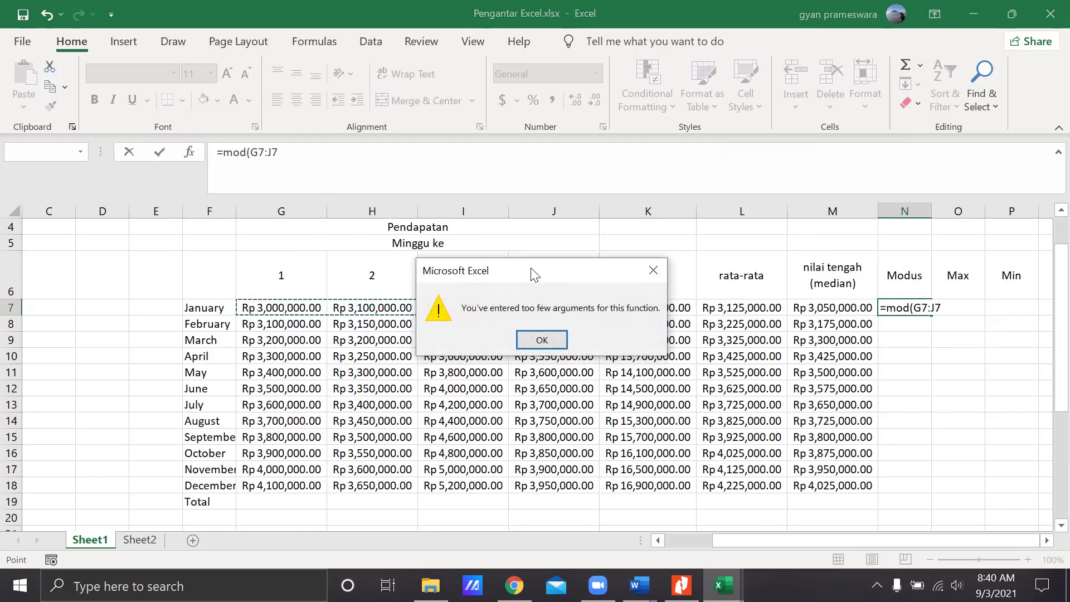
key("Return")
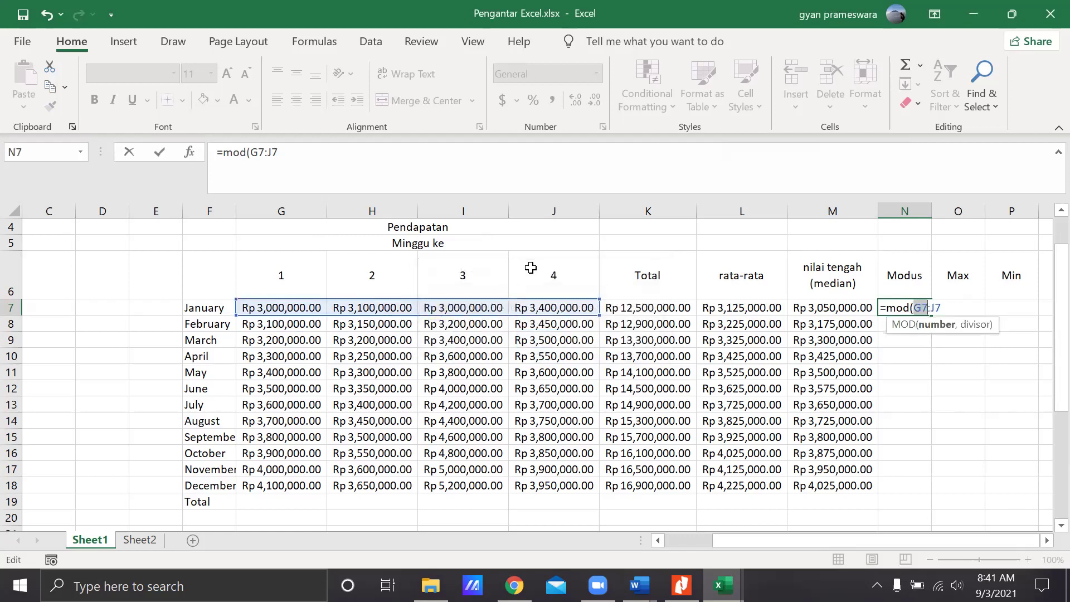
left_click(744, 351)
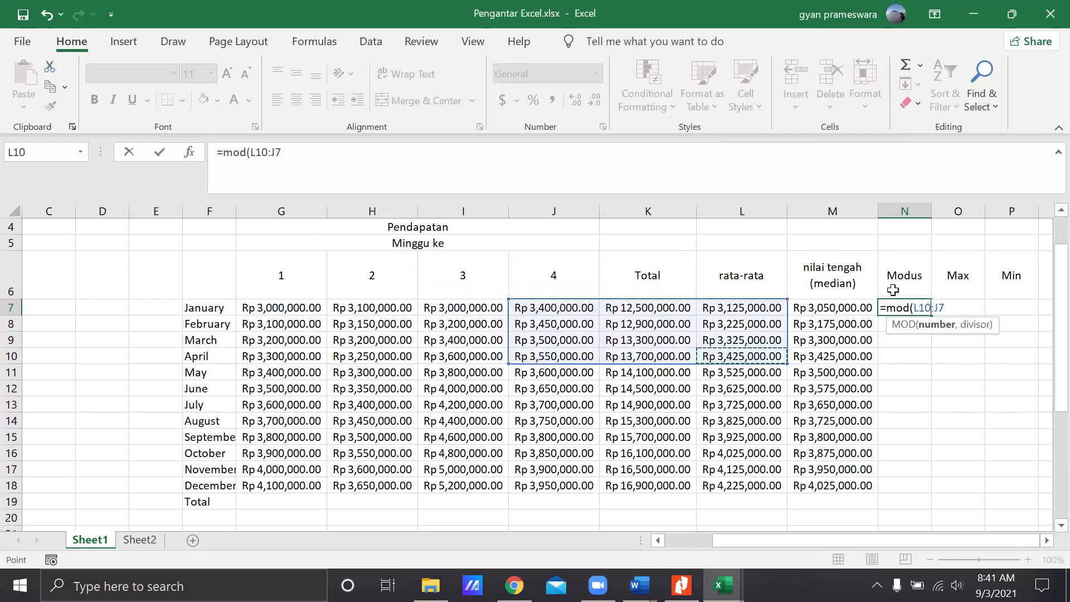
key("Escape")
- Hide column N, which holds the Modus heading
left_click(910, 209)
right_click(909, 208)
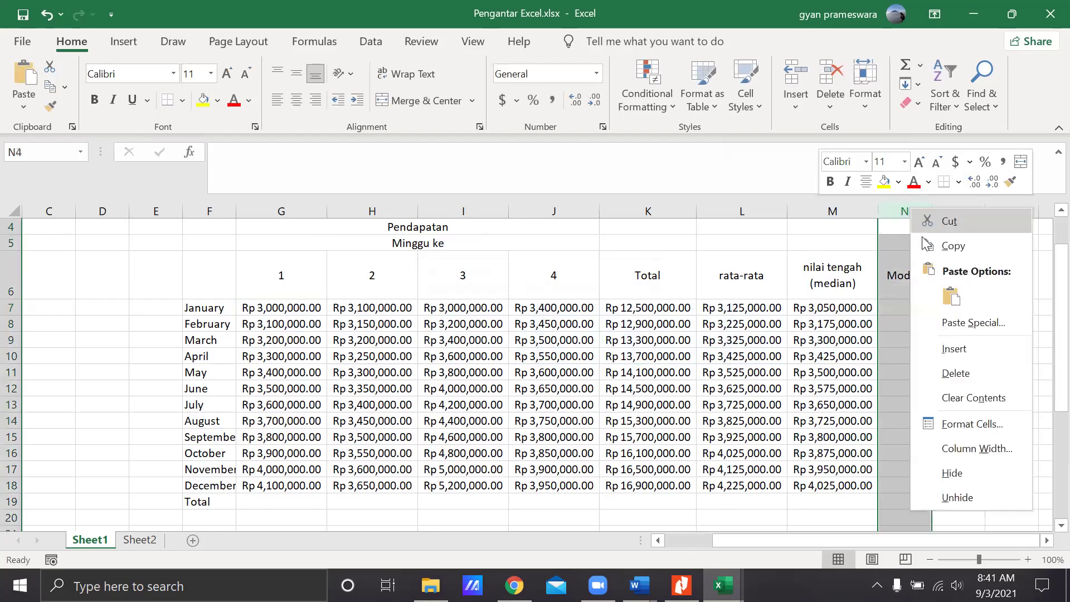
left_click(987, 472)
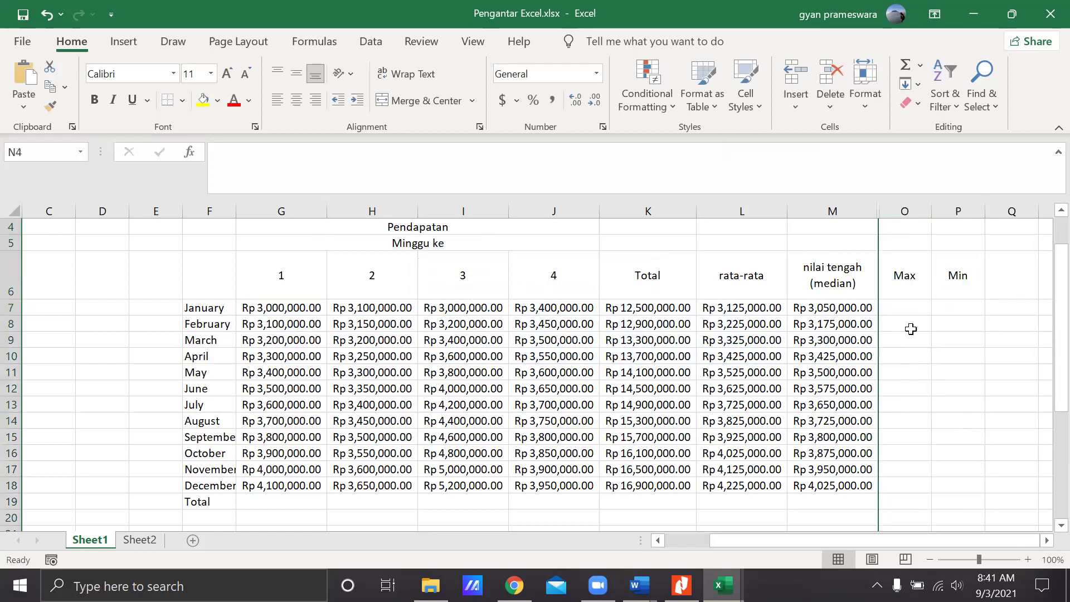
- Calculate January's maximum in O7 with a MAX formula over the range G7:J7
left_click(908, 308)
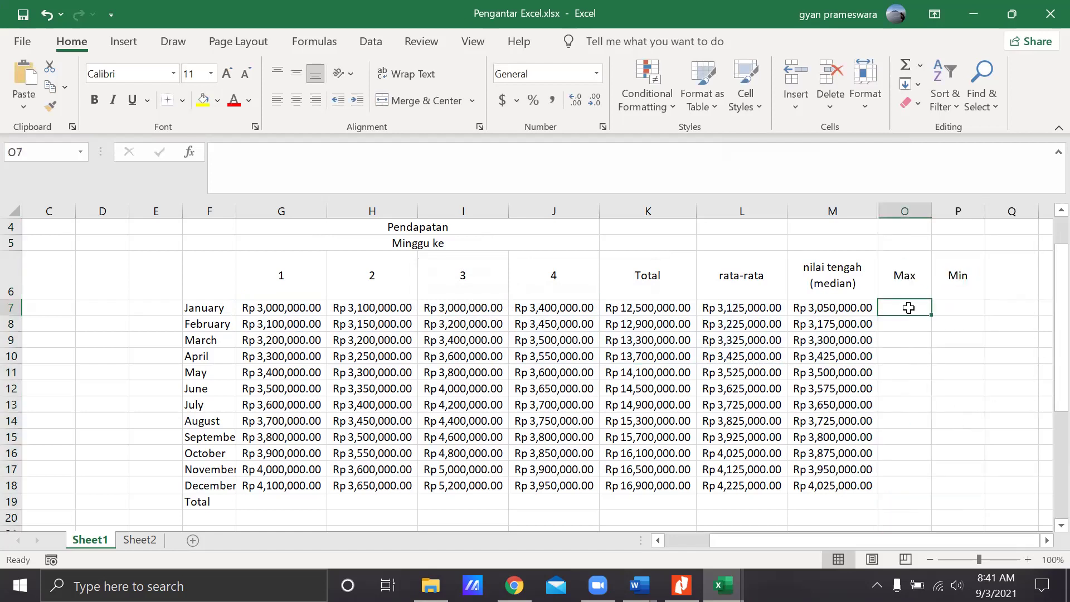
type("=")
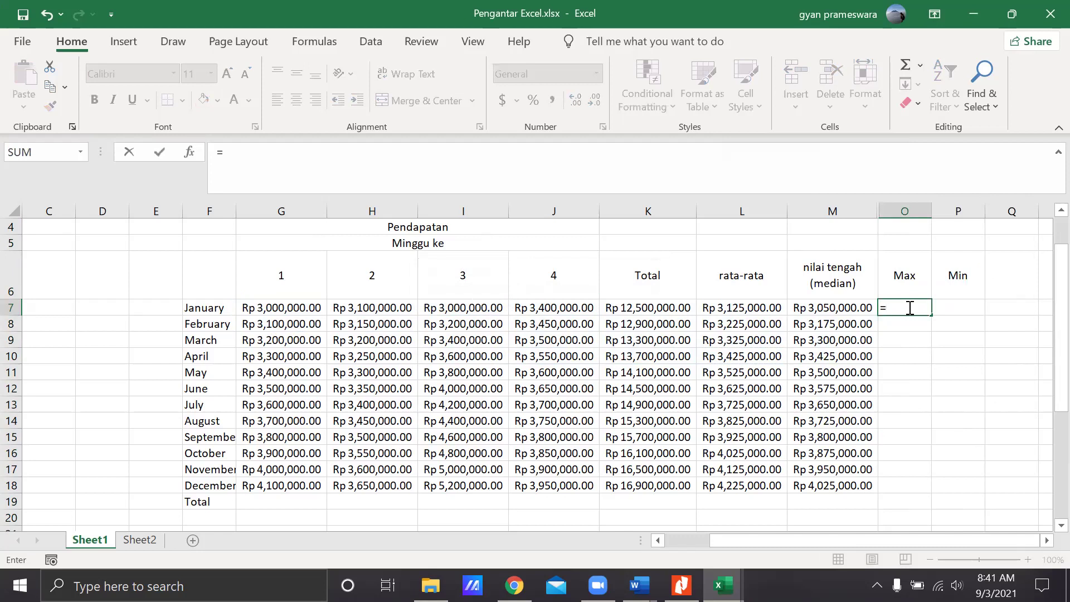
type("max")
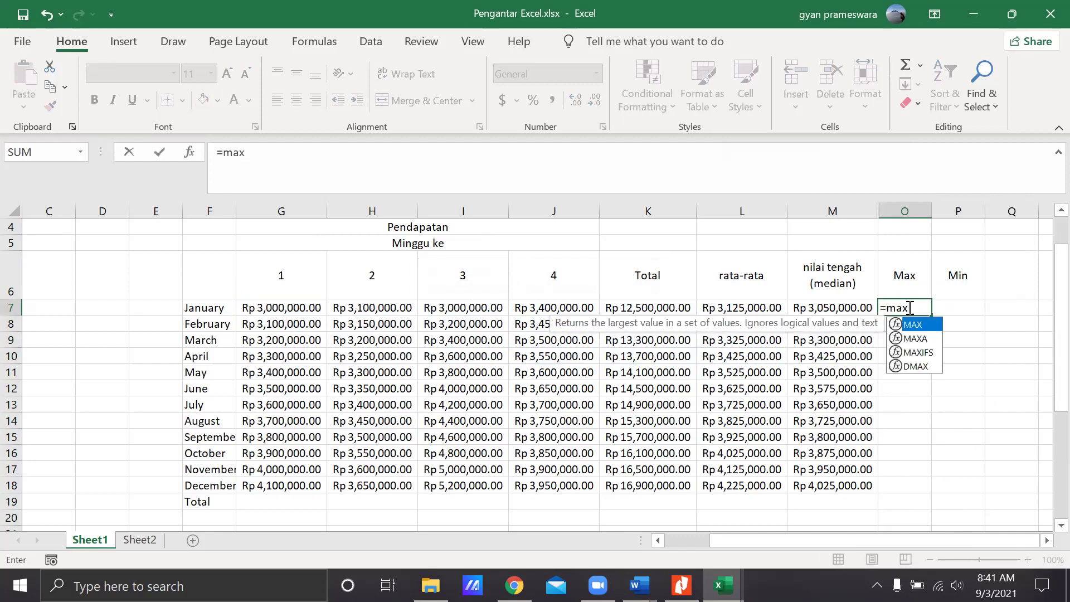
type("(")
left_click_drag(261, 310, 551, 309)
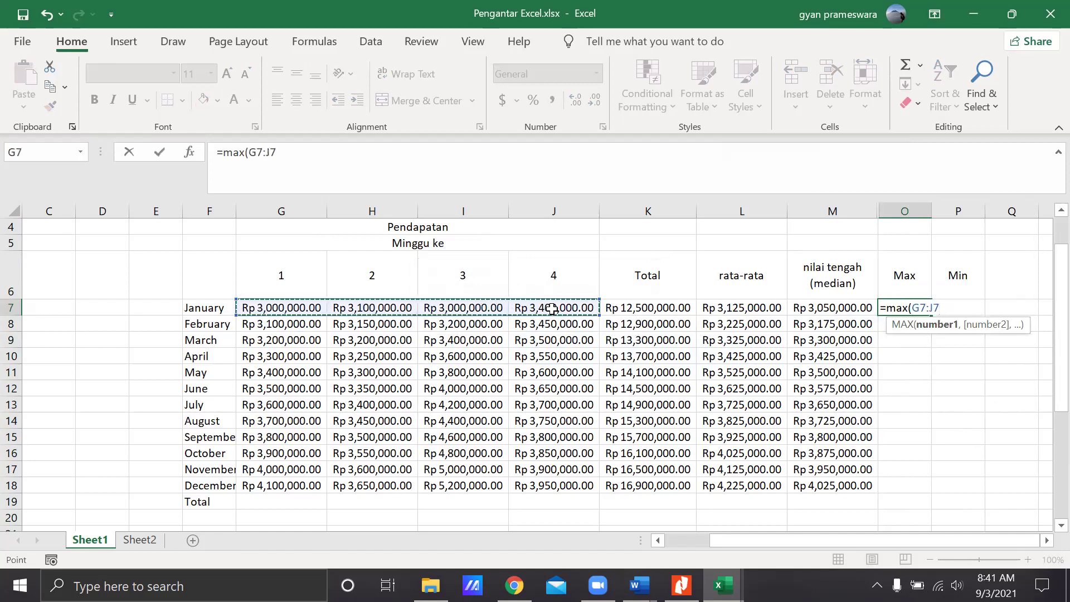
key("Return")
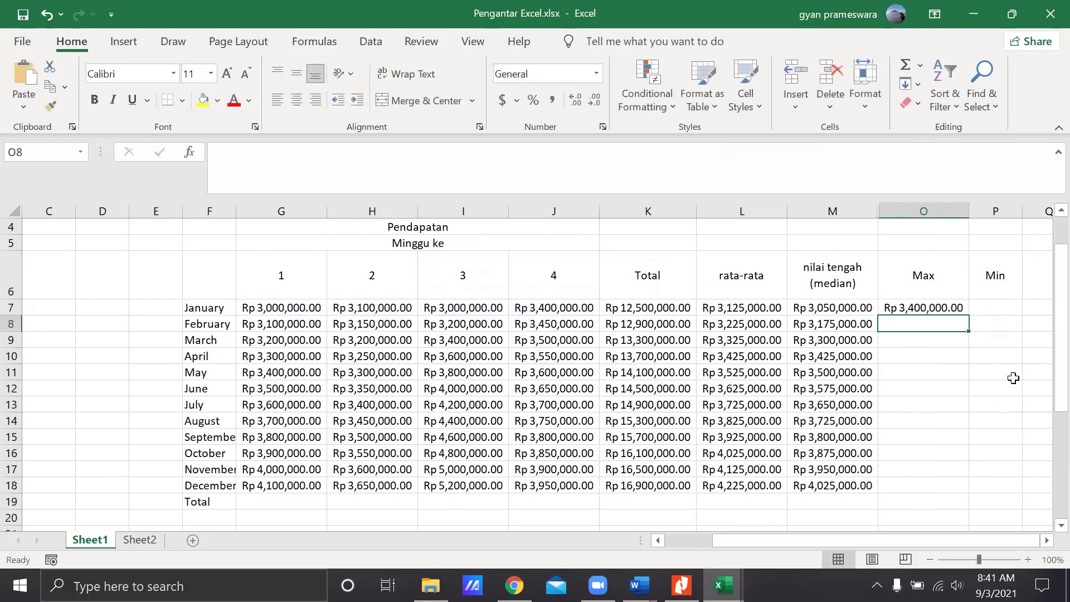
- Copy January's MAX formula from O7 down the Max column to December, clearing the extra copy in O19
left_click(959, 307)
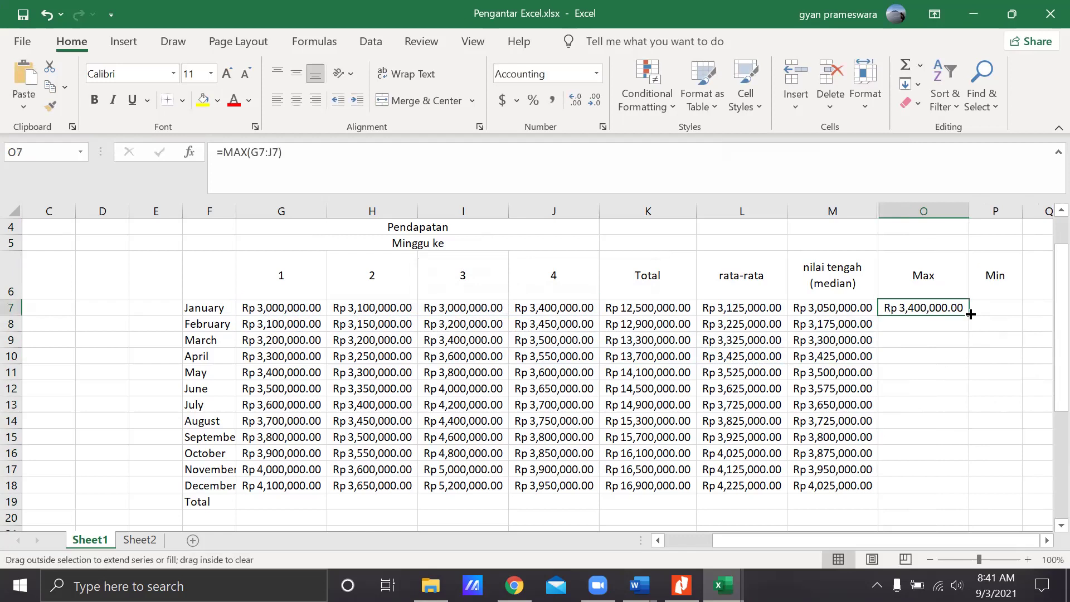
left_click_drag(970, 315, 947, 503)
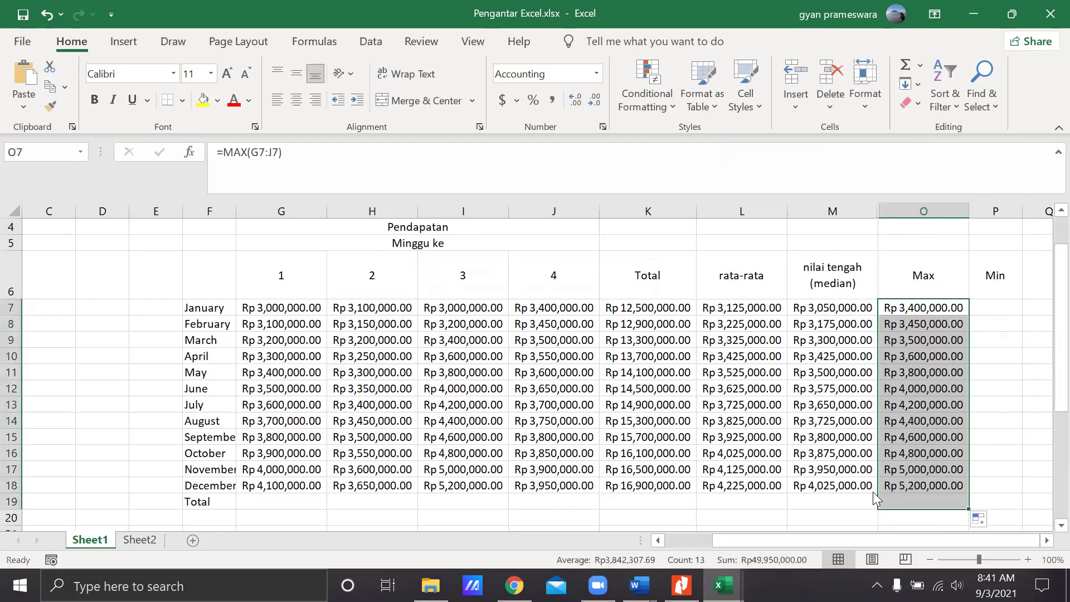
left_click(903, 500)
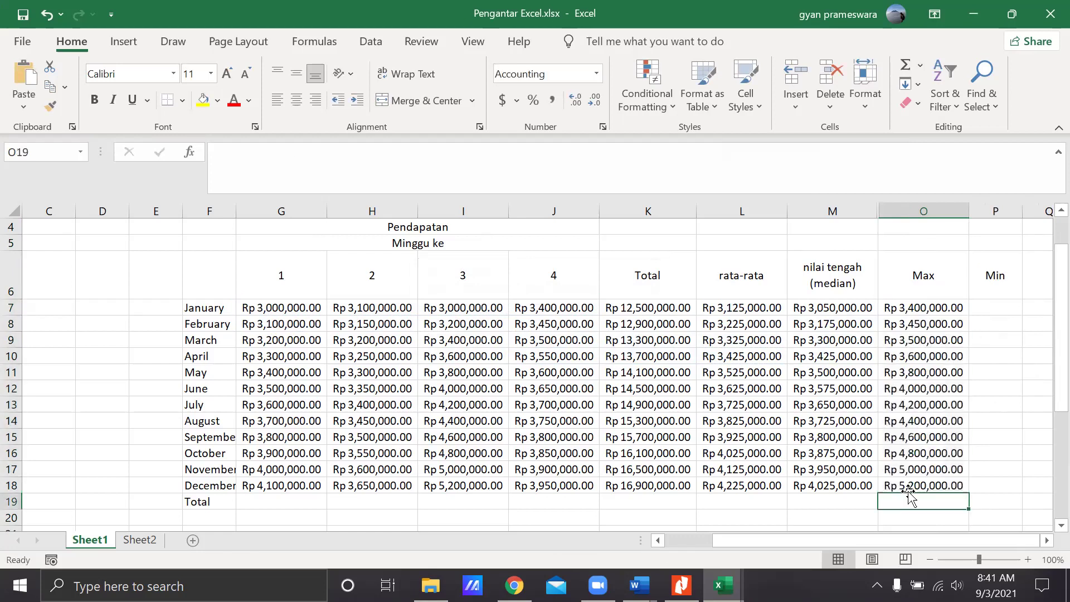
- Calculate January's minimum in P7 with a MIN formula over the range G7:J7
left_click(983, 340)
left_click(995, 309)
type("=min(")
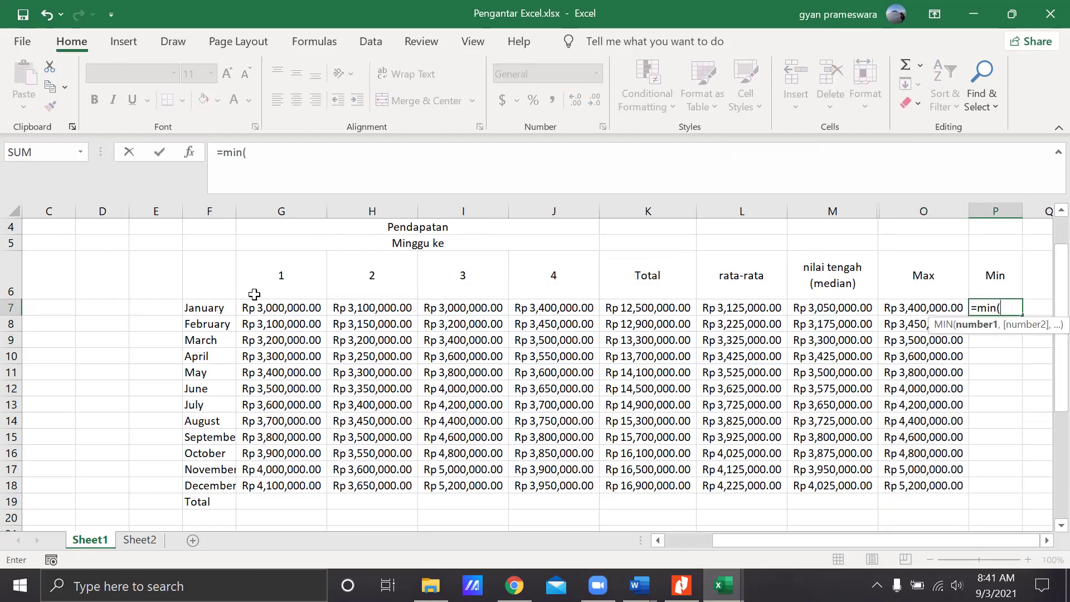
left_click_drag(270, 308, 529, 312)
key("Return")
- Copy January's MIN formula from P7 down the Min column to December, clearing the extra copy in P19
left_click(973, 304)
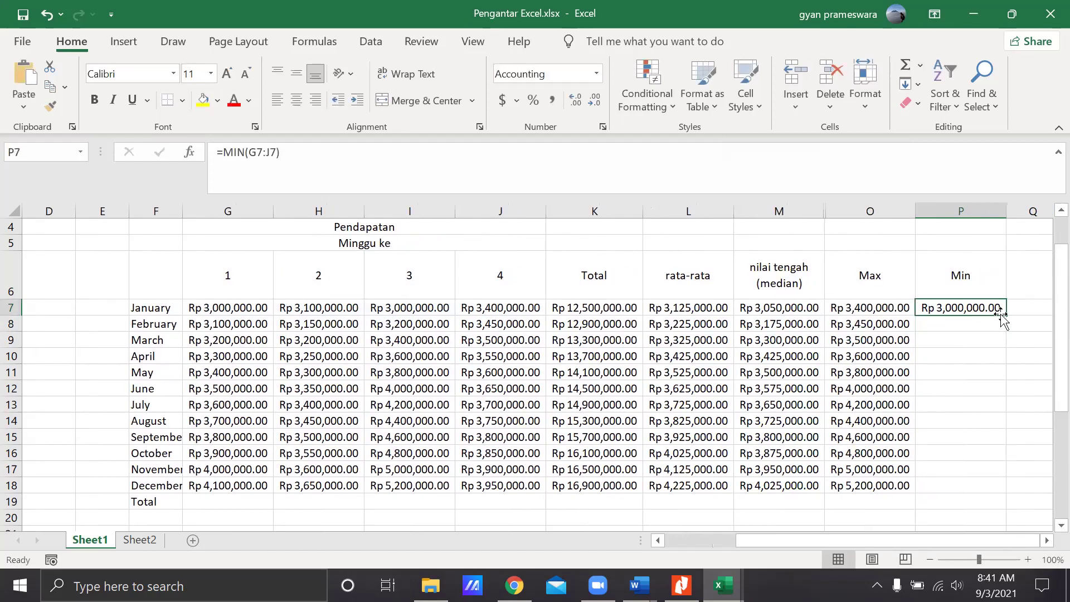
double_click(1006, 315)
left_click(959, 496)
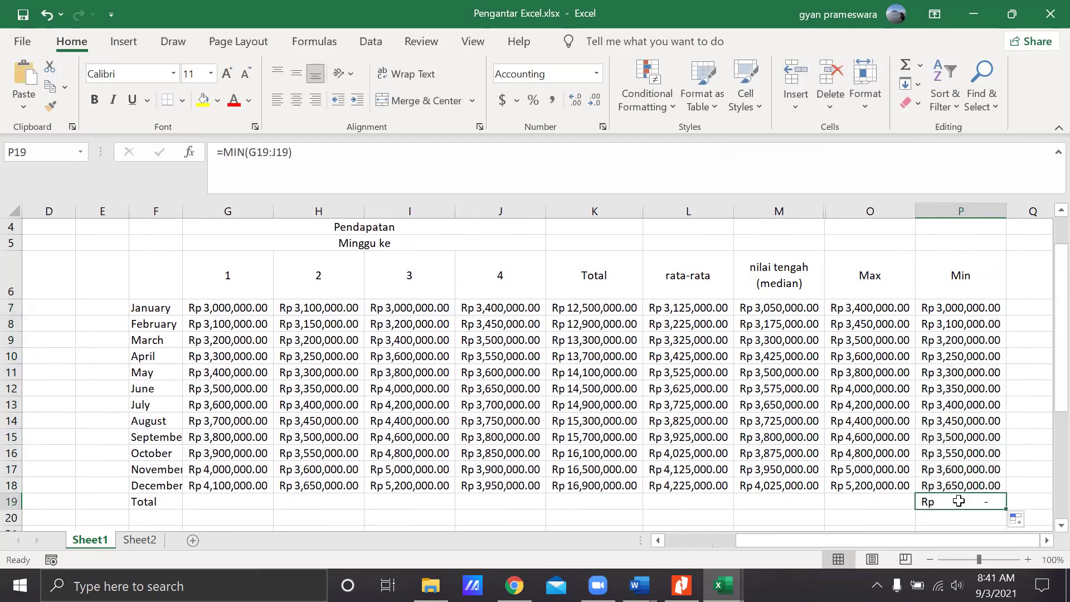
key("Delete")
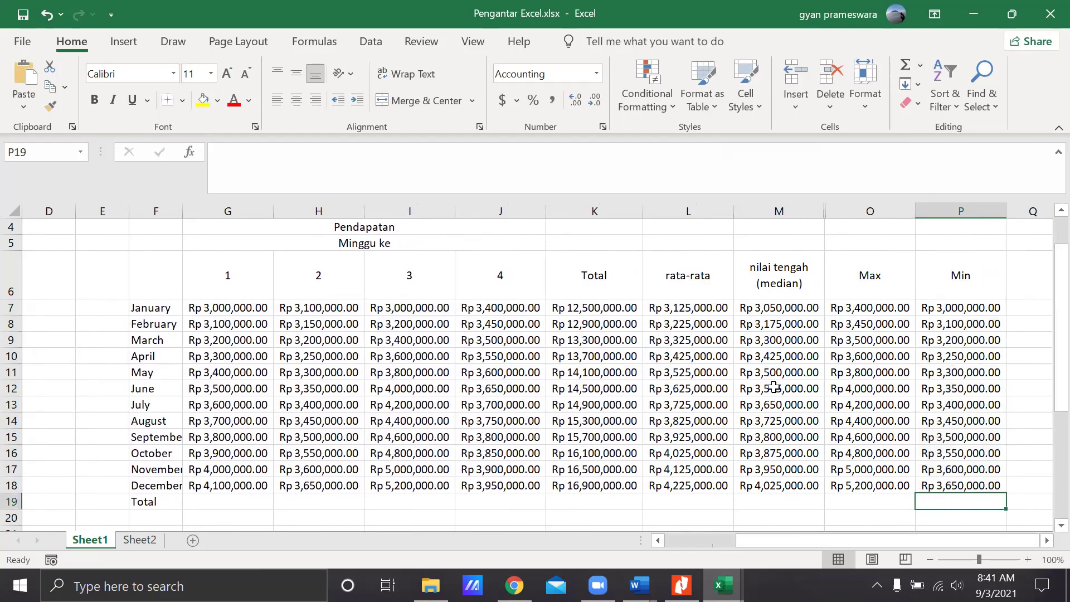
- Fill the header cells K6:P6, from Total to Min, with yellow
left_click_drag(592, 258, 961, 289)
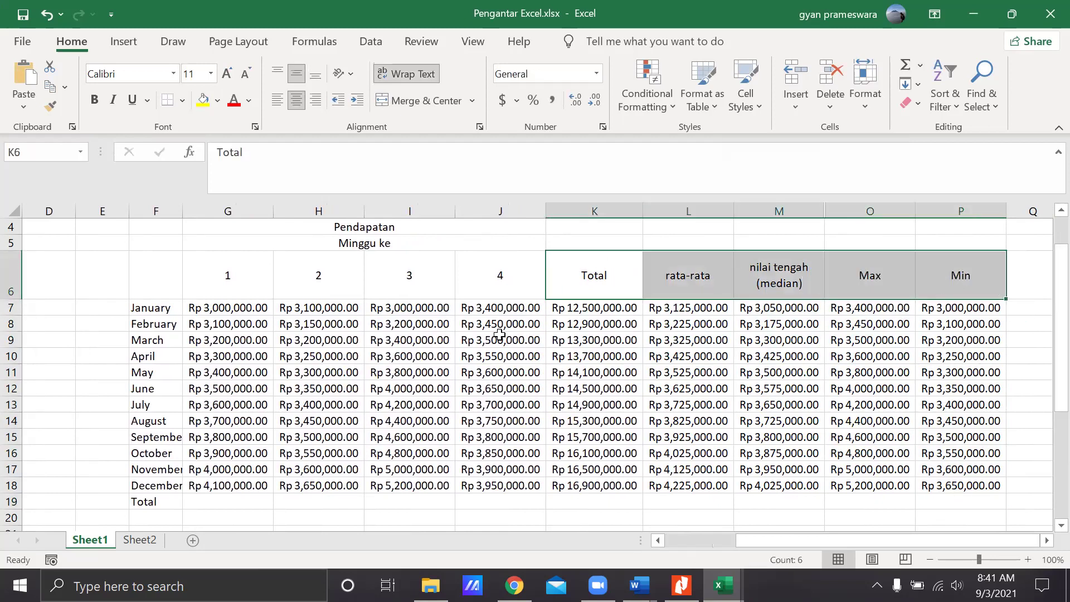
left_click(202, 100)
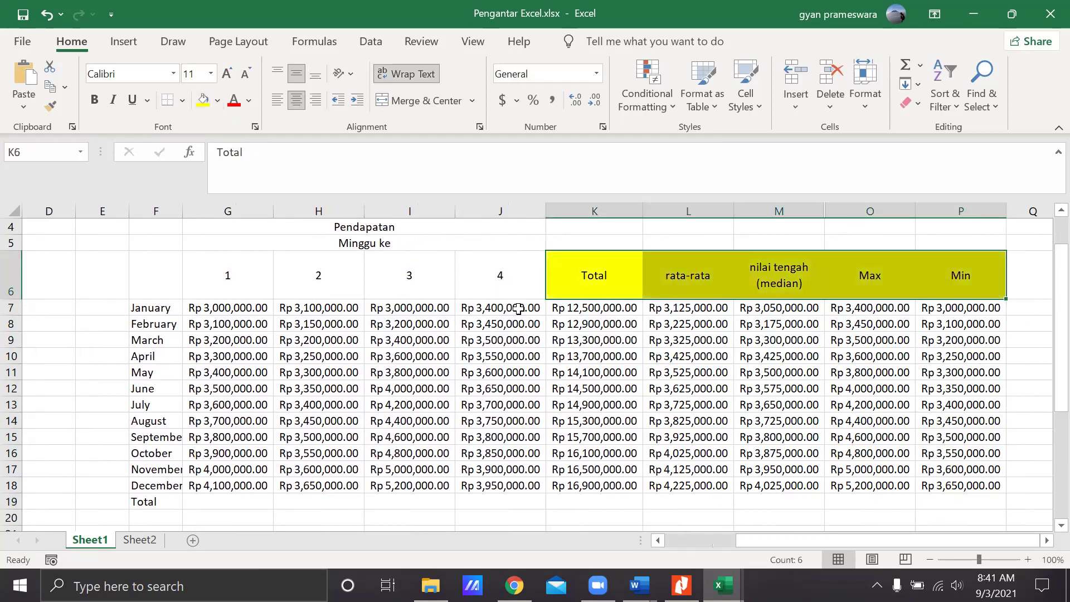
left_click(606, 374)
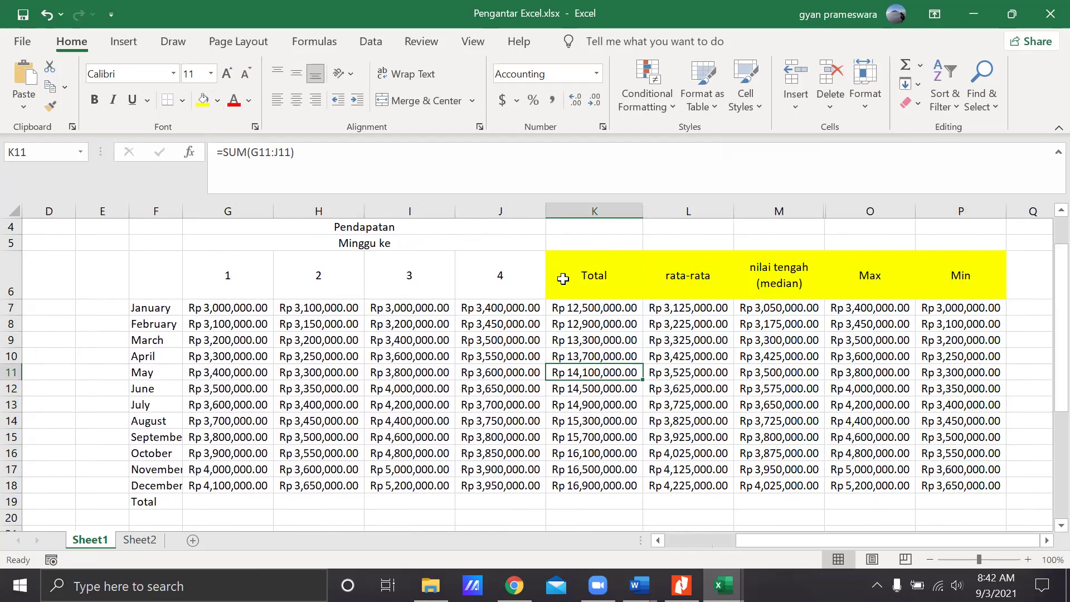
left_click(551, 319)
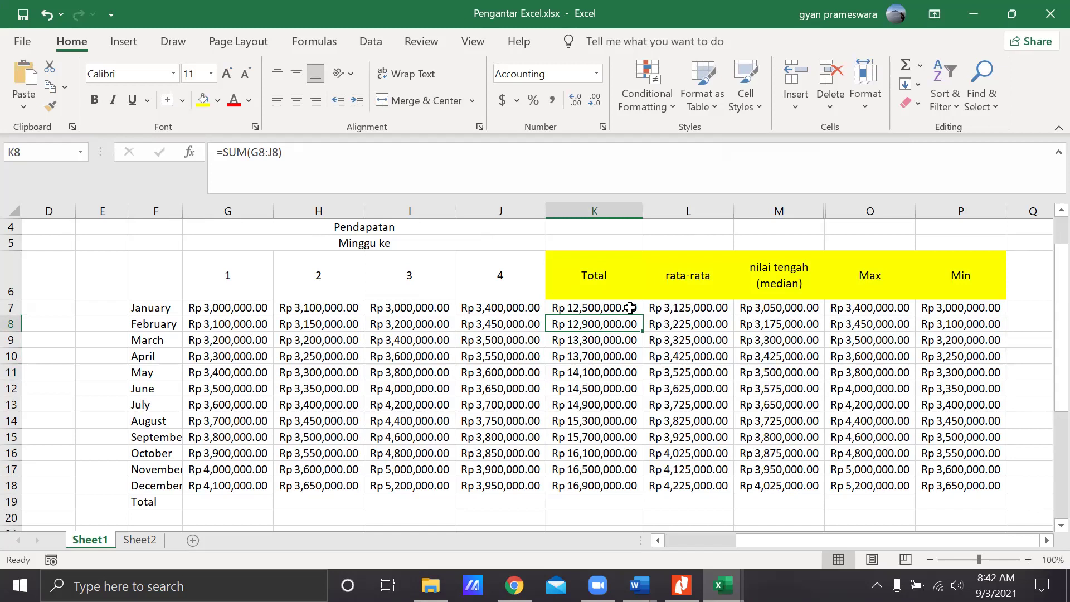
scroll(1046, 337, "down", 1)
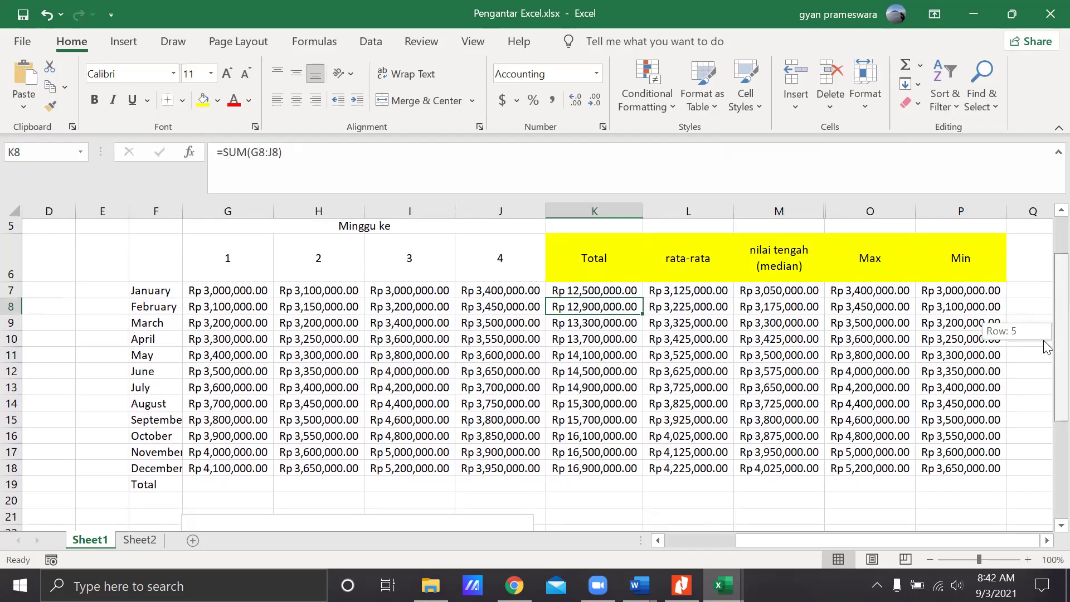
scroll(1046, 334, "up", 2)
scroll(1046, 332, "down", 1)
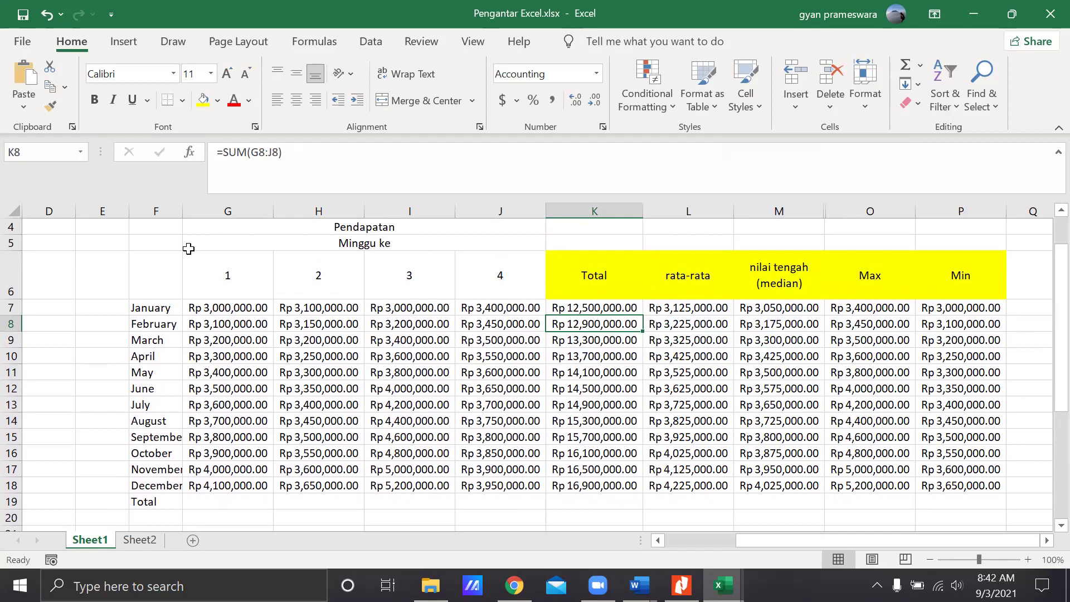
left_click(232, 277)
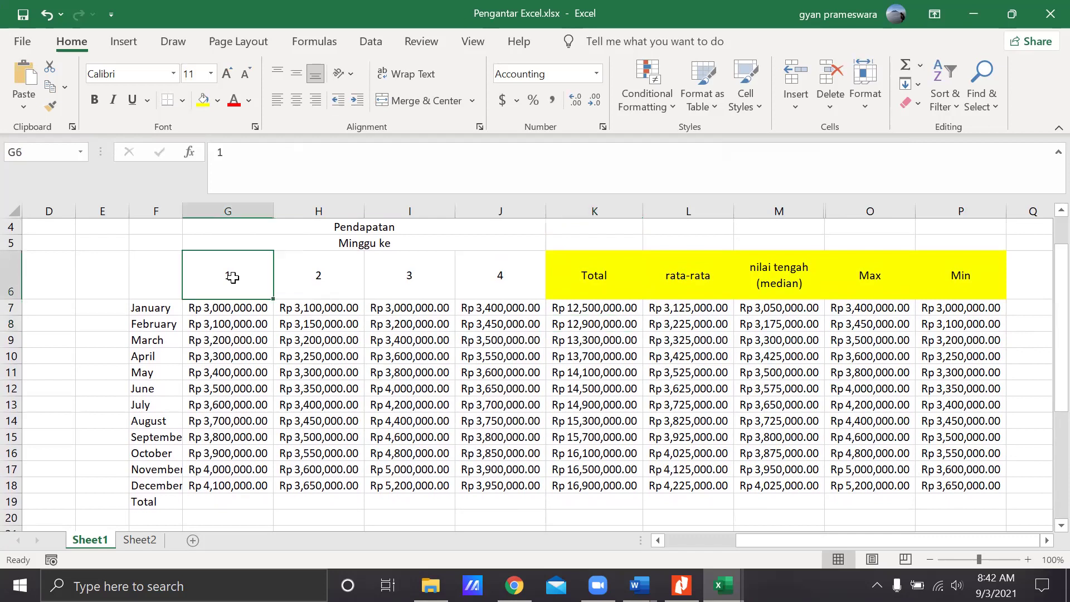
left_click(508, 276)
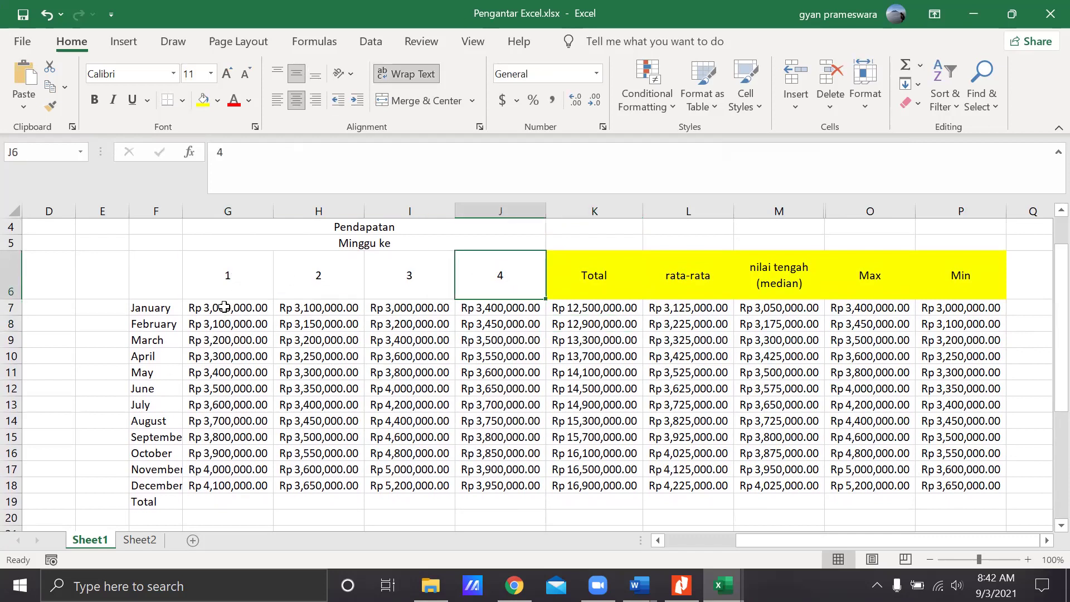
- Apply the Green-Yellow-Red color scale as conditional formatting to the weekly income values in G7:J18
left_click_drag(223, 307, 536, 493)
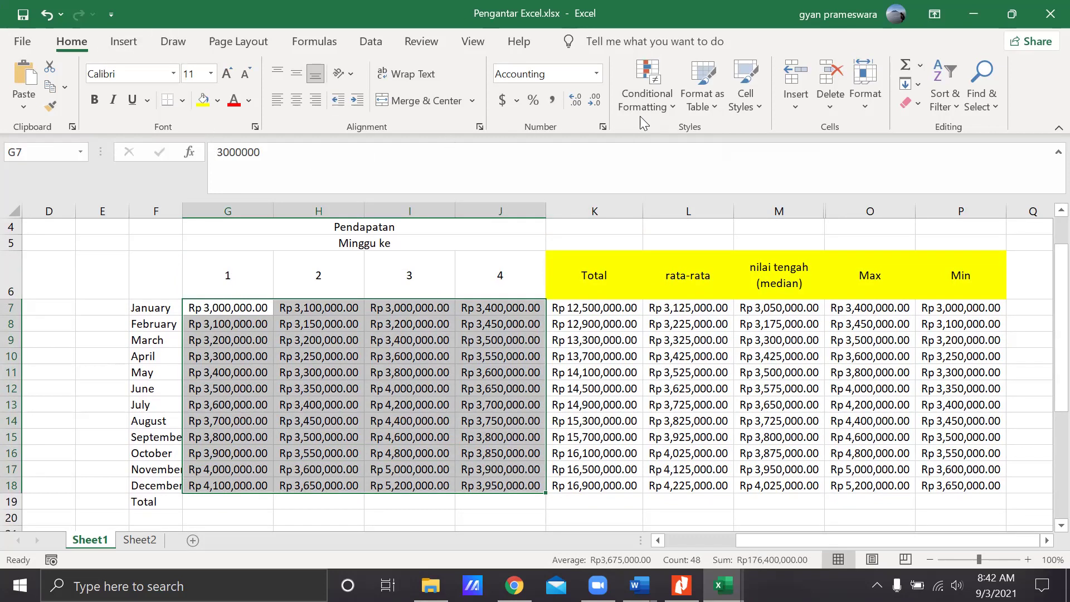
left_click(670, 107)
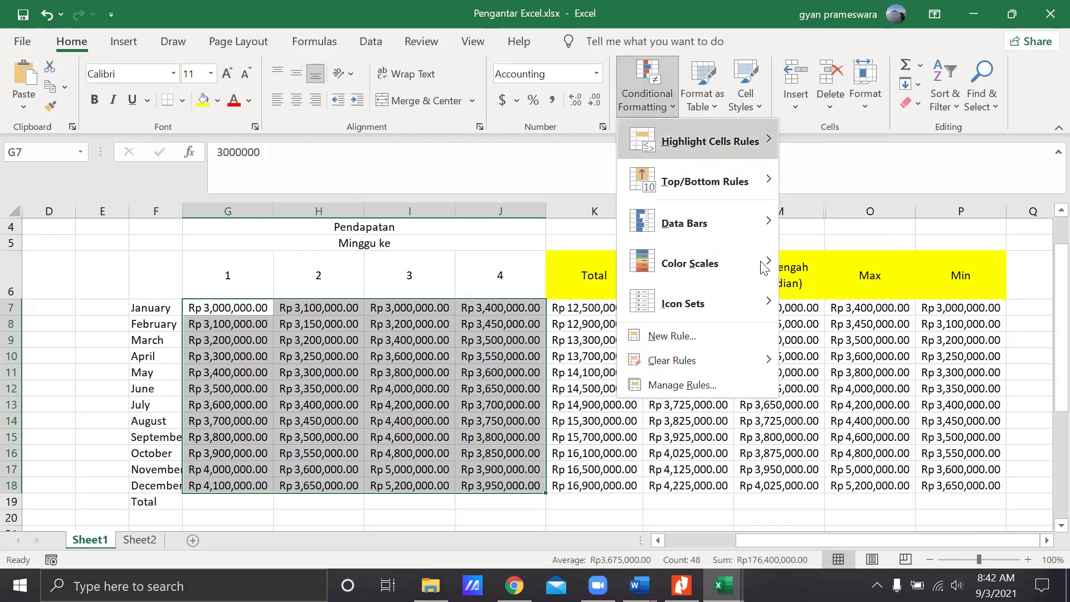
mouse_move(765, 267)
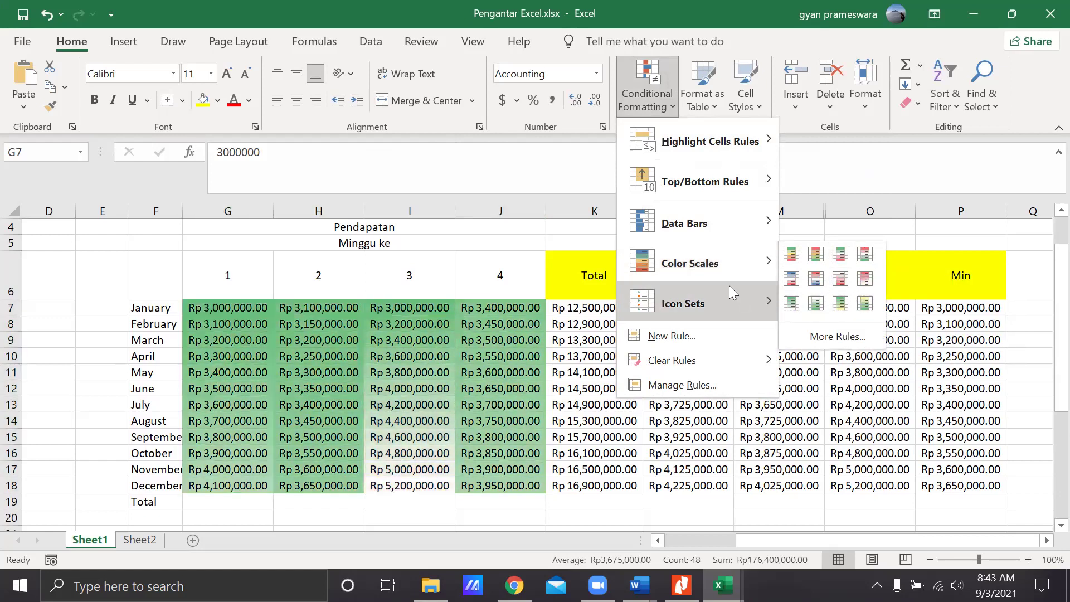
mouse_move(701, 228)
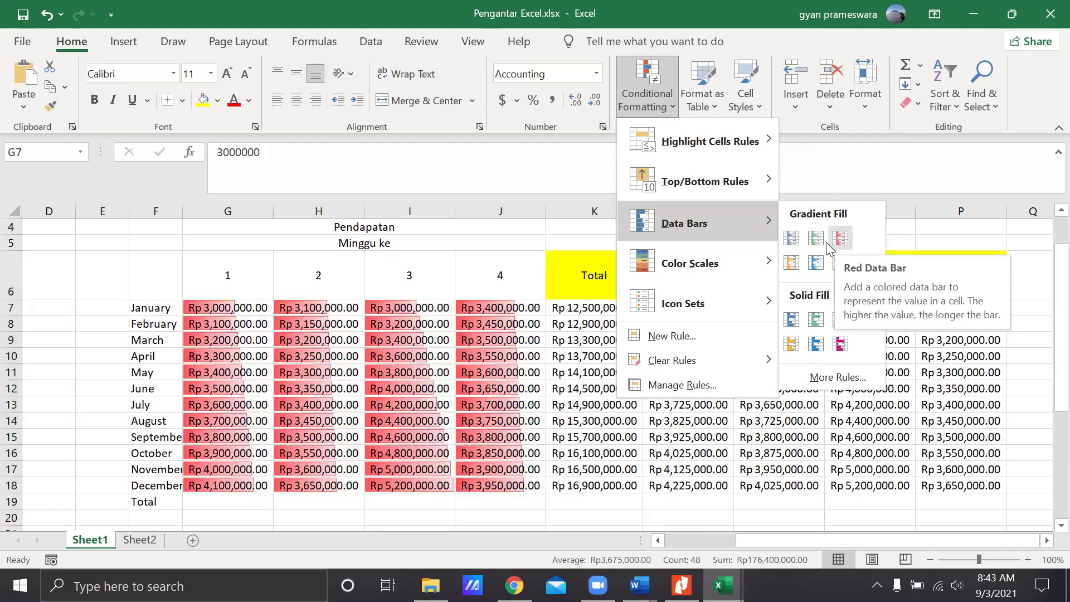
mouse_move(731, 266)
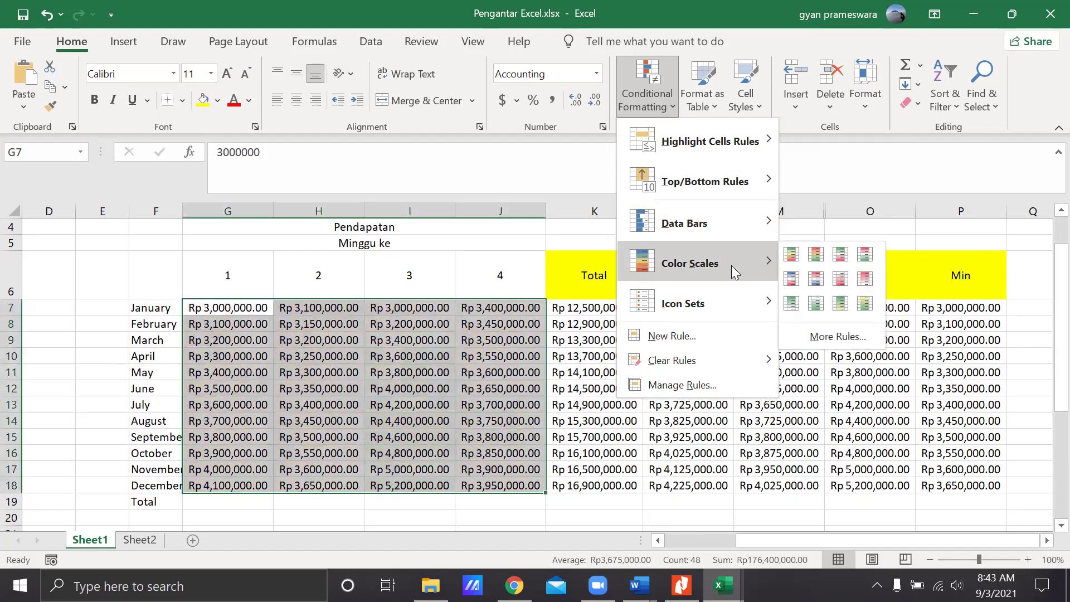
left_click(796, 256)
left_click(583, 374)
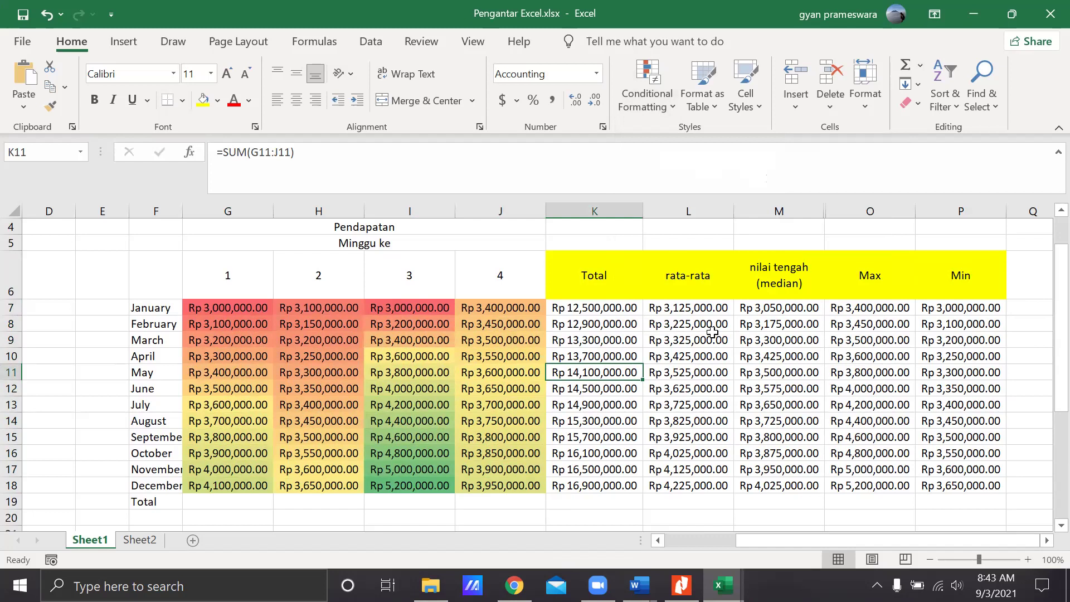
- Apply green gradient data bars as conditional formatting to the calculated values in K7:P18
left_click(976, 309)
left_click_drag(594, 304, 955, 489)
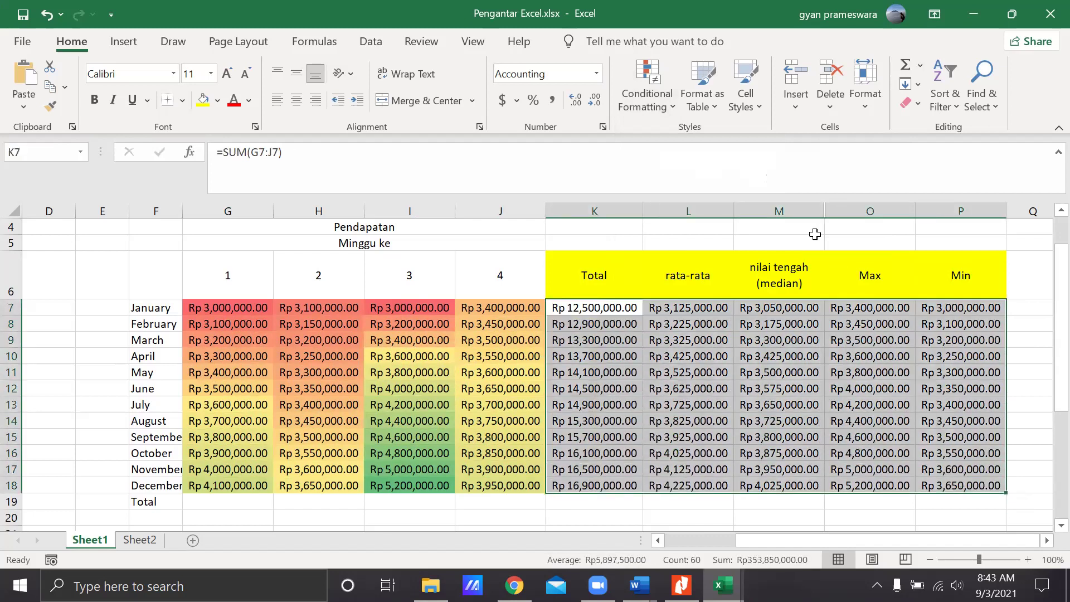
left_click(657, 105)
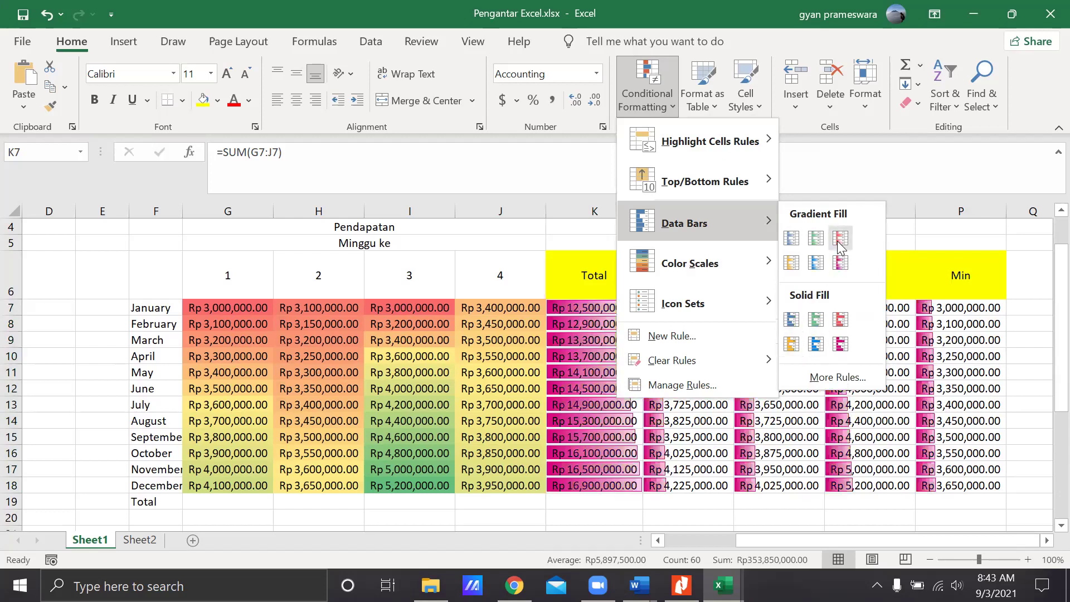
left_click(816, 238)
left_click(887, 372)
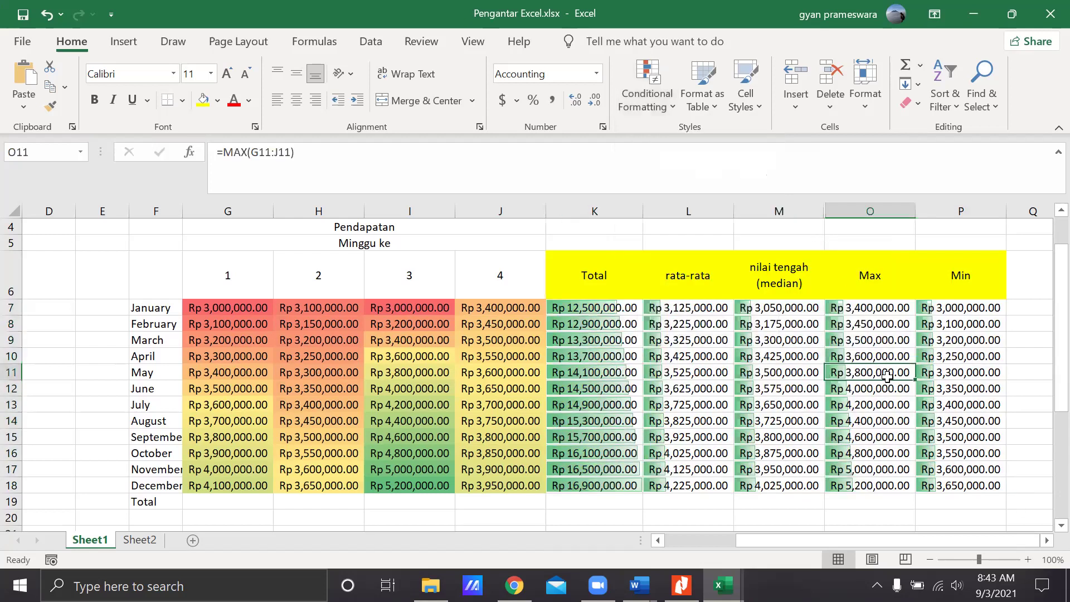
scroll(1000, 361, "down", 1)
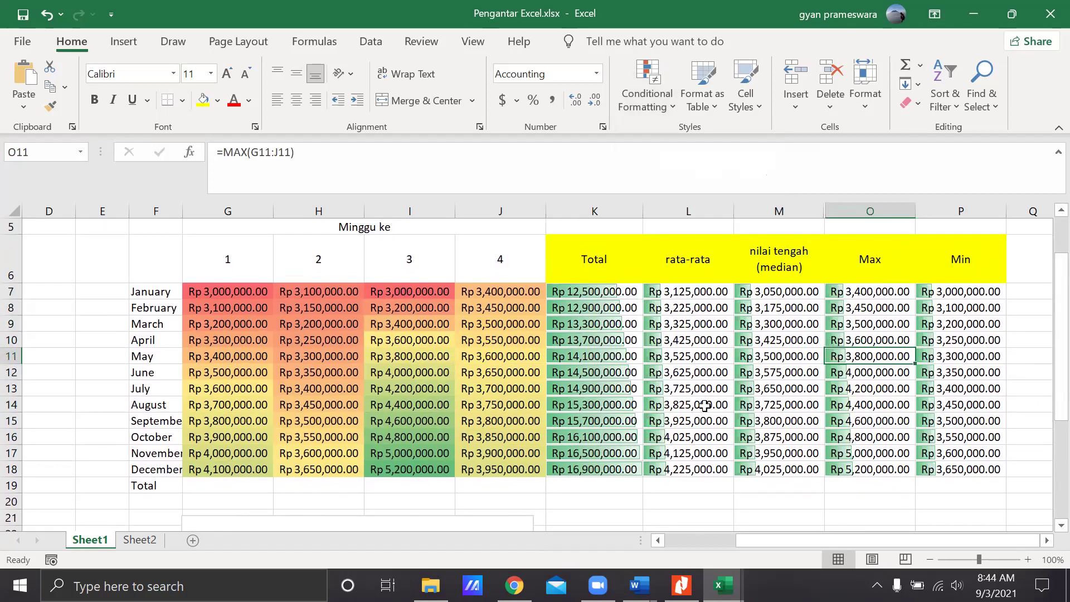
left_click(673, 374)
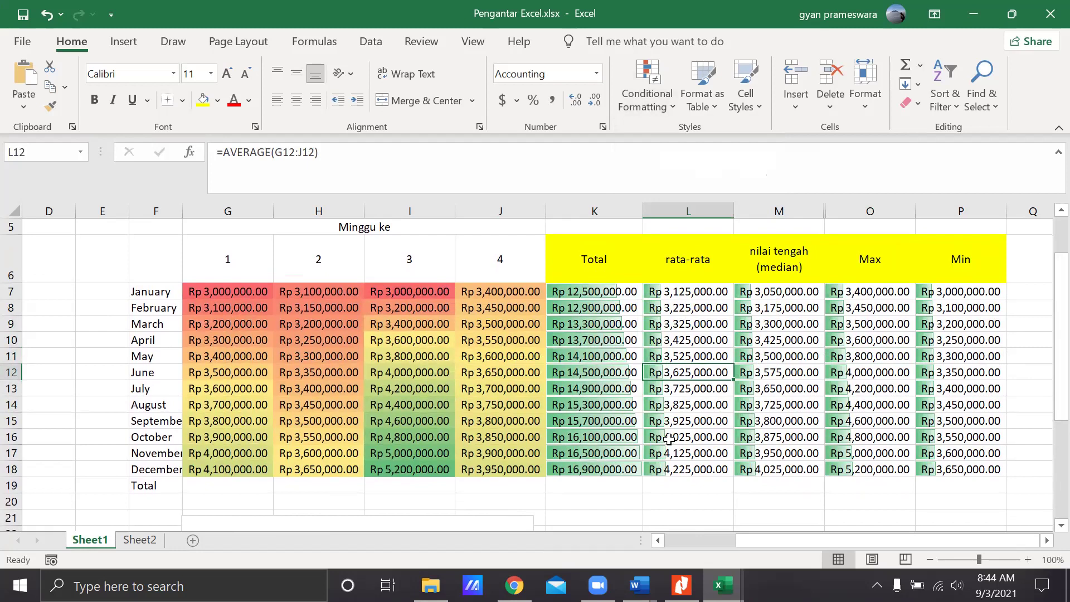
left_click(787, 419)
- Insert a 2-D clustered column chart based on the income table, starting from cell G7
left_click(245, 325)
left_click(215, 296)
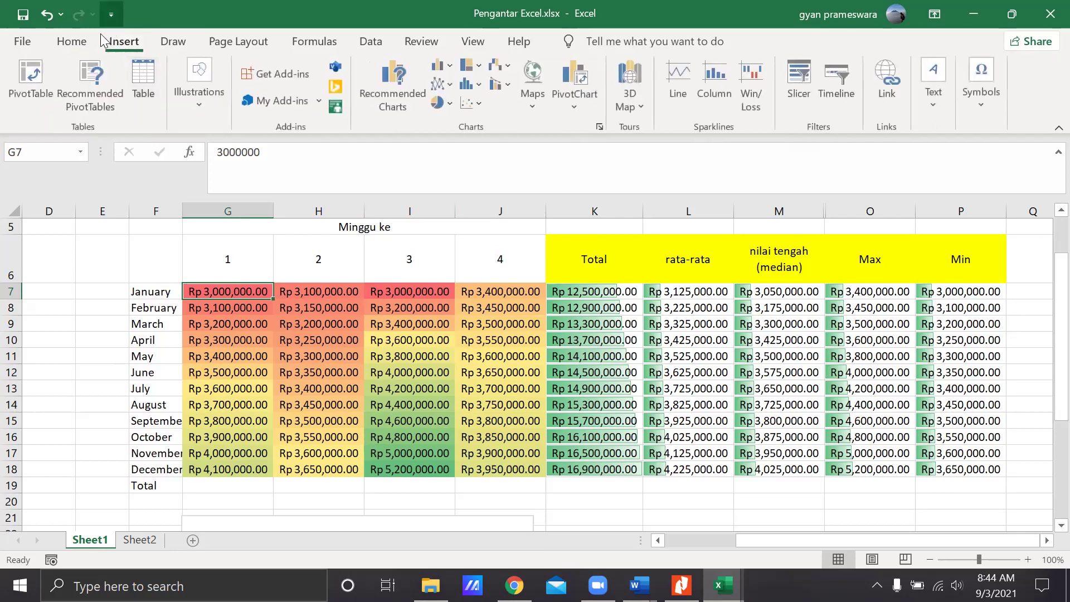
left_click(449, 65)
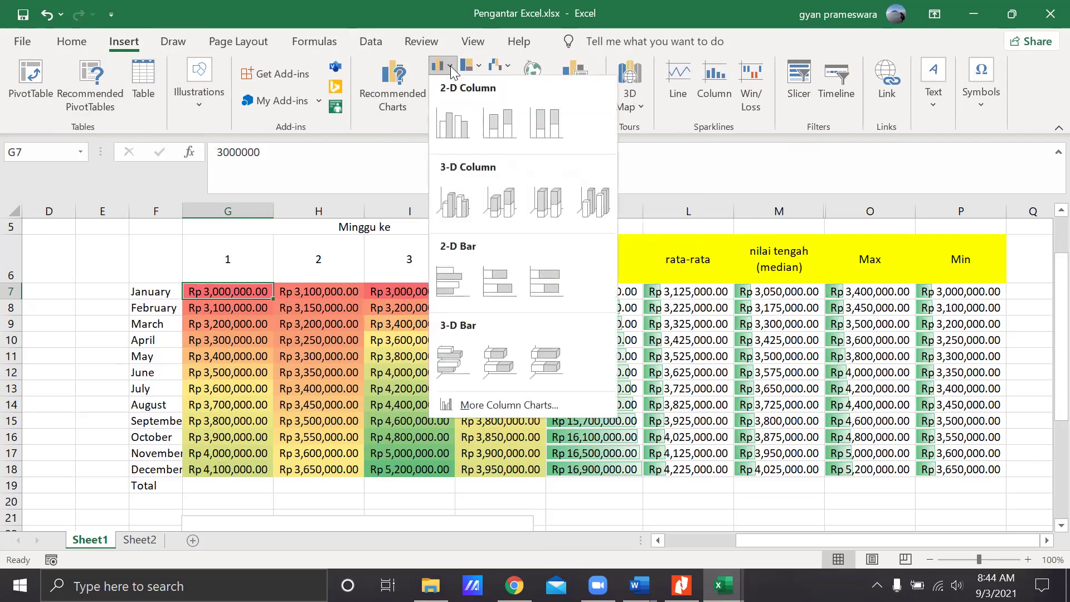
left_click(456, 119)
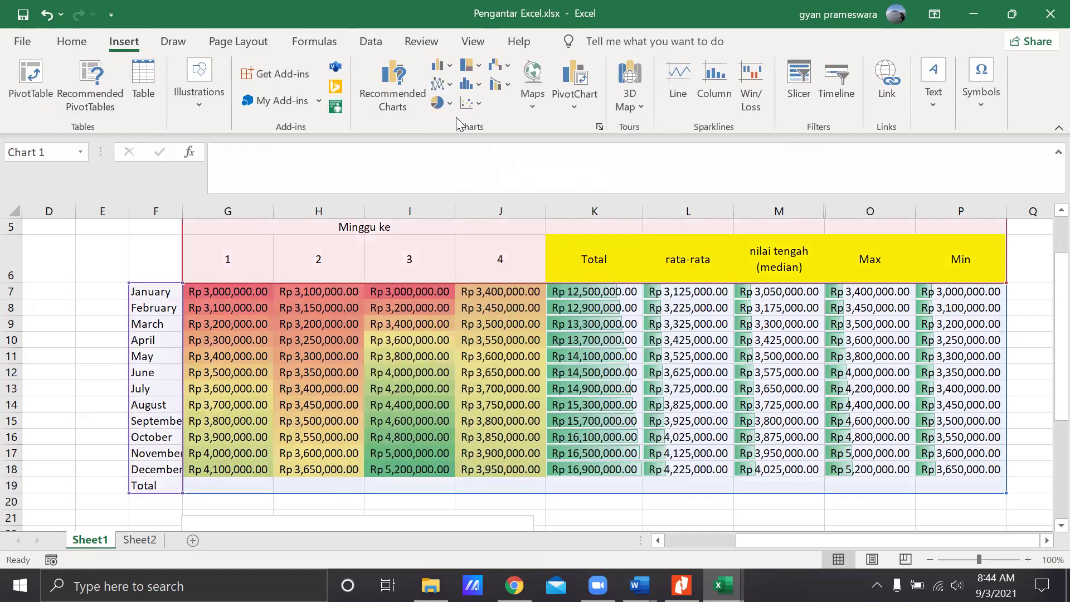
- Remove all the default series from the chart's data source and move the empty chart over columns K to P
right_click(646, 318)
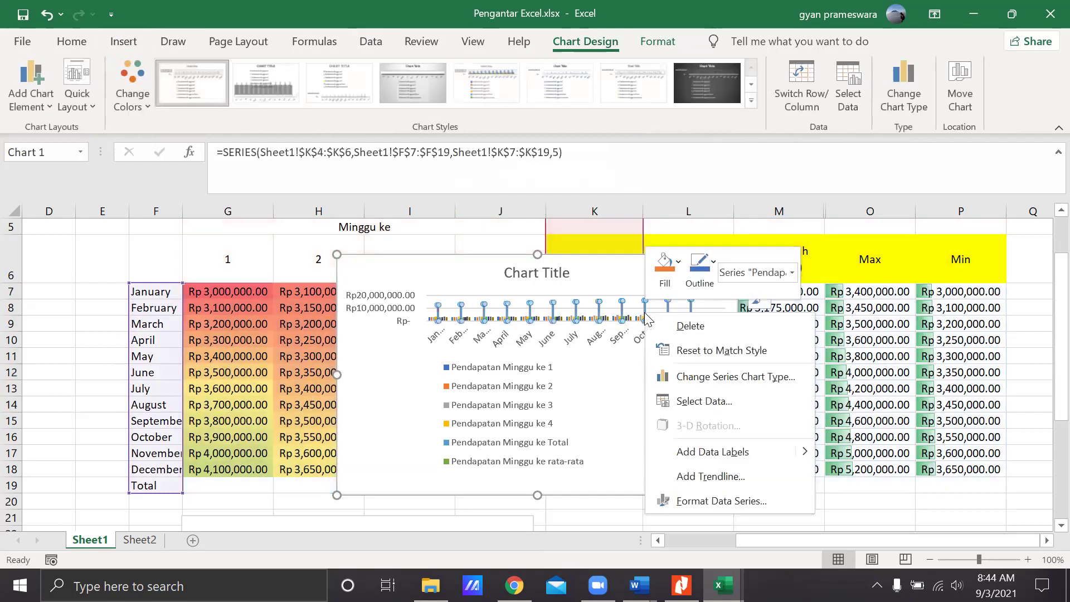
left_click(697, 400)
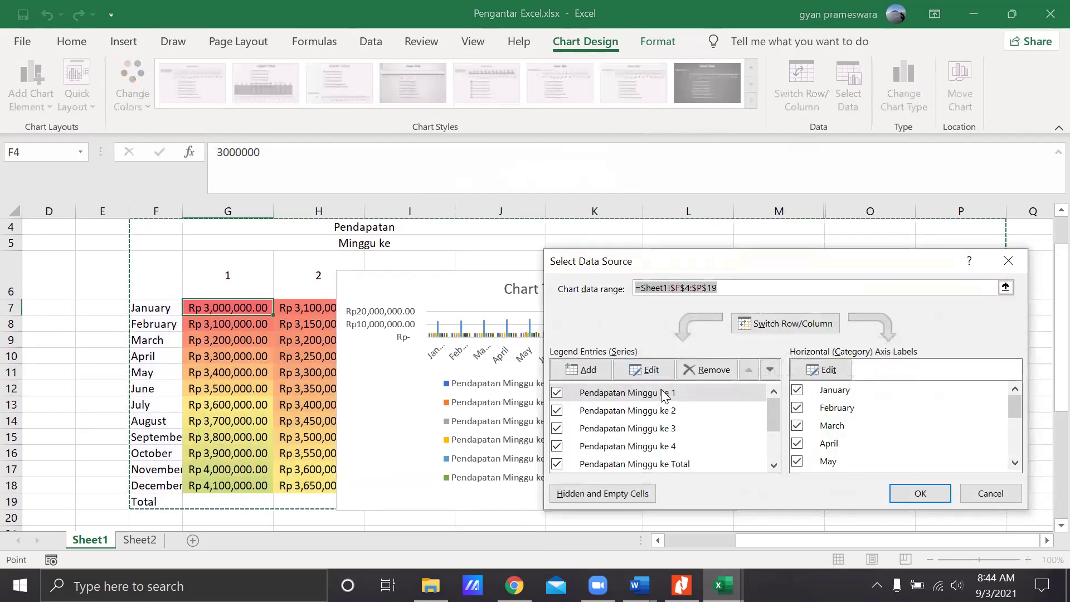
left_click(696, 375)
left_click(697, 375)
left_click(698, 375)
left_click(697, 375)
left_click(698, 375)
left_click(698, 376)
left_click(698, 377)
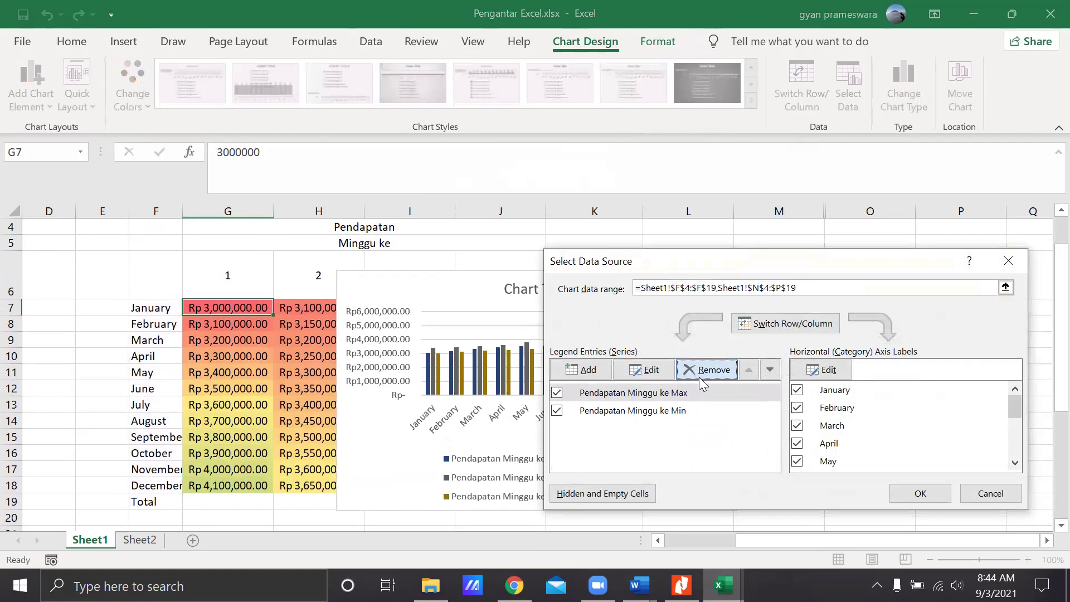
left_click(699, 376)
left_click(699, 377)
left_click(947, 495)
mouse_move(652, 387)
left_mouse_down()
mouse_move(664, 396)
mouse_move(795, 382)
mouse_move(775, 356)
left_mouse_up()
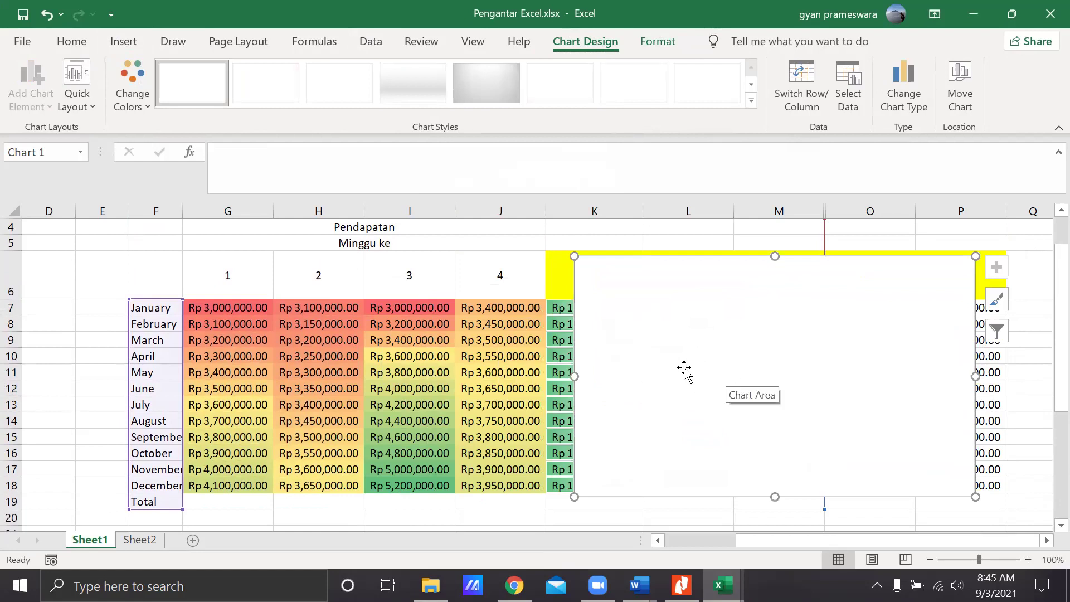
- Add a chart series named from cell F7 (January) with the values in G7:J7
right_click(698, 346)
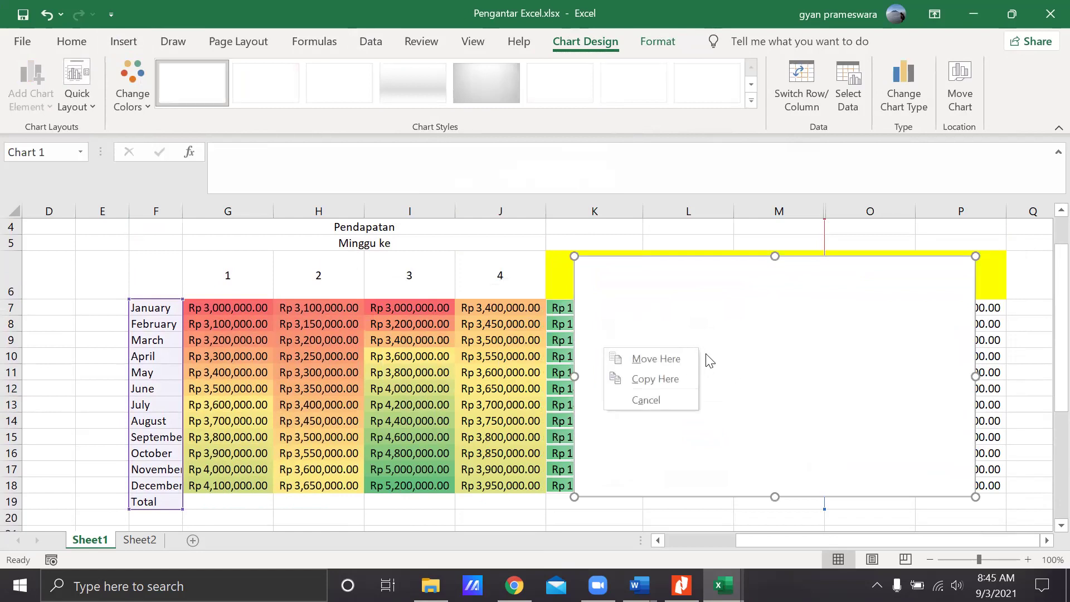
left_click(747, 354)
right_click(748, 355)
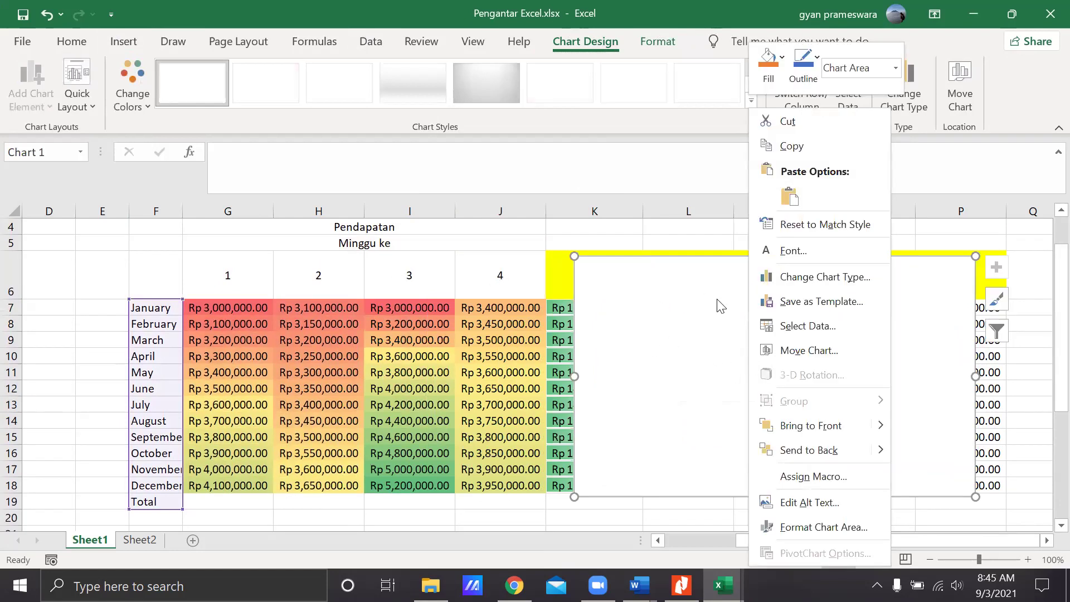
left_click(800, 327)
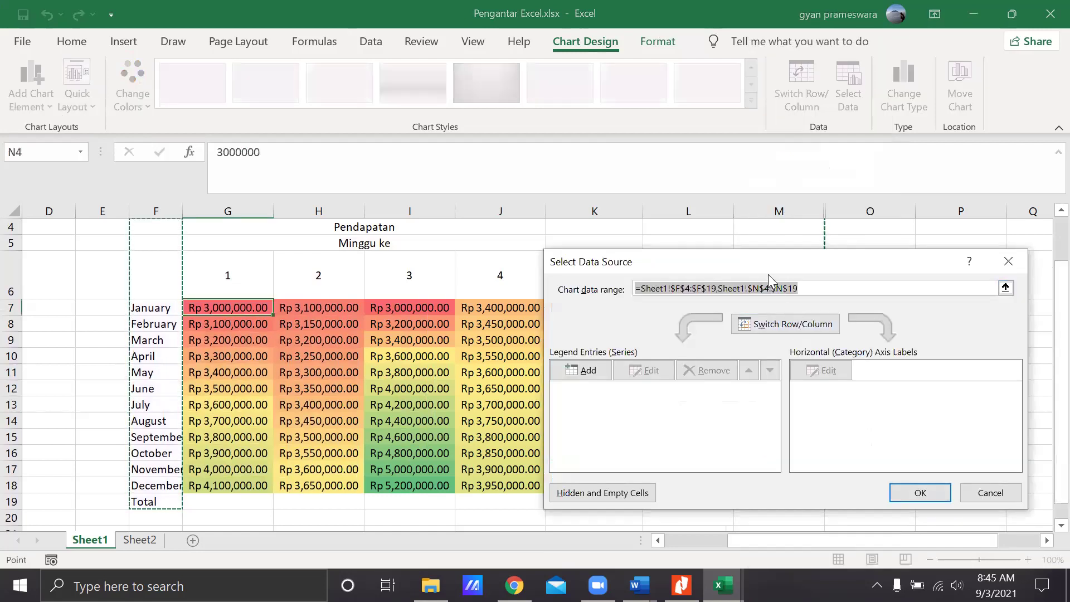
left_click(589, 371)
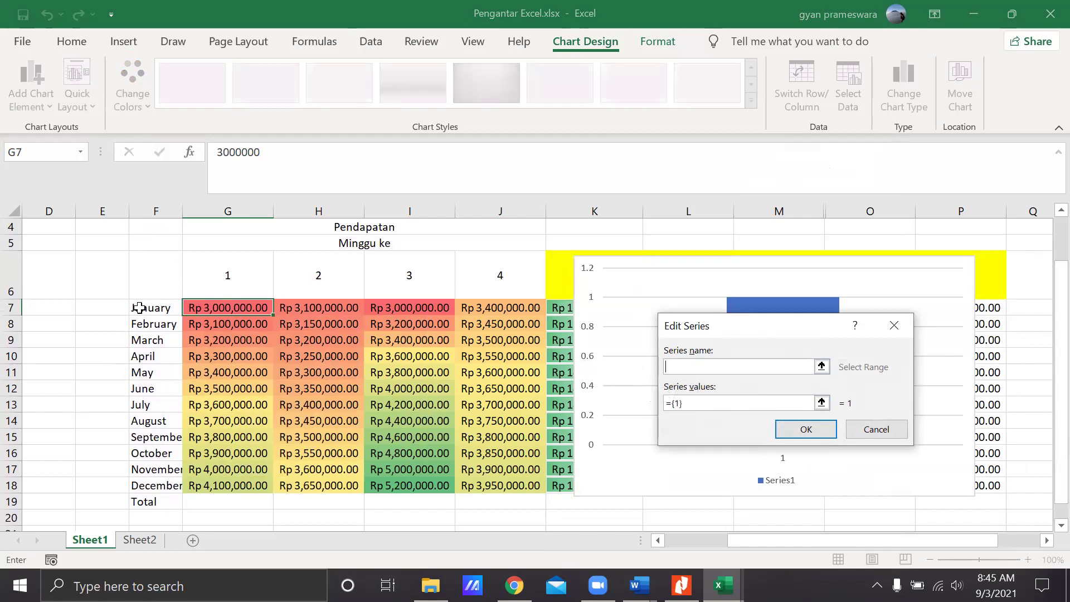
left_click(166, 310)
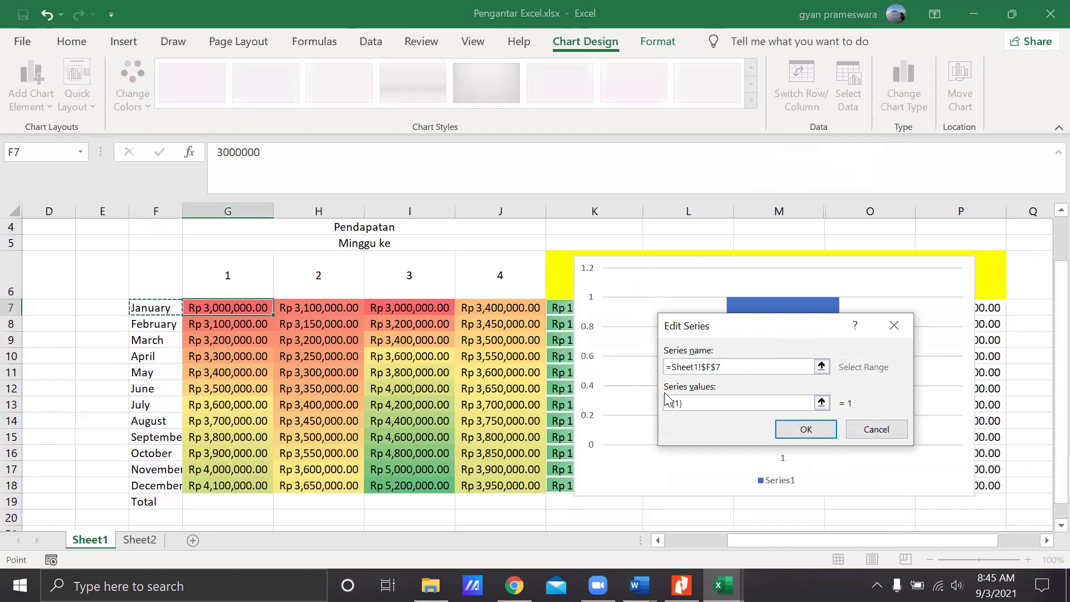
left_click(706, 403)
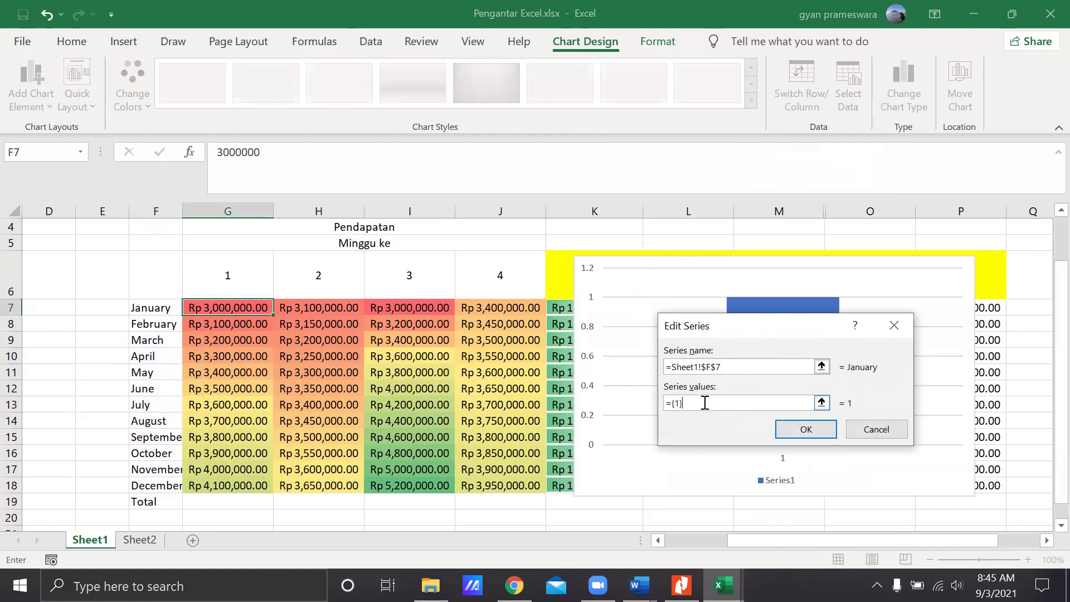
left_click_drag(716, 403, 654, 404)
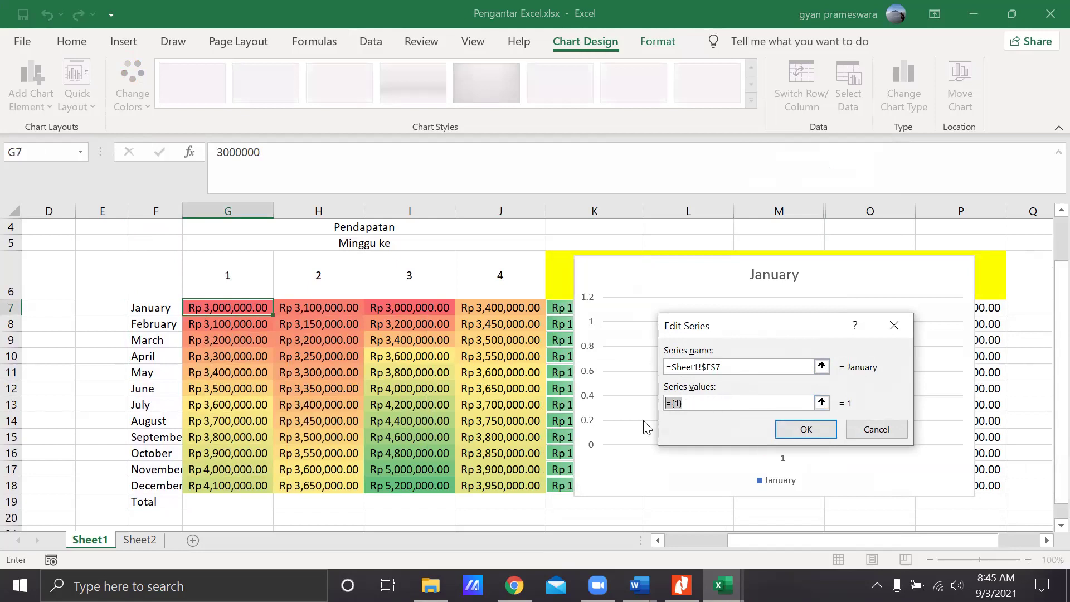
key("BackSpace")
left_click_drag(225, 308, 484, 307)
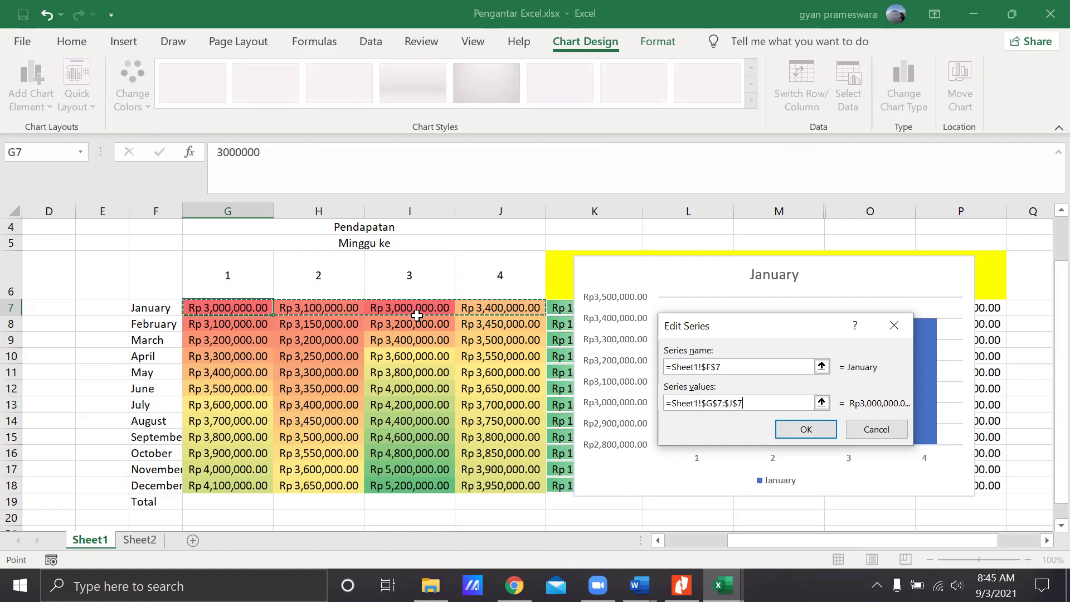
left_click(791, 433)
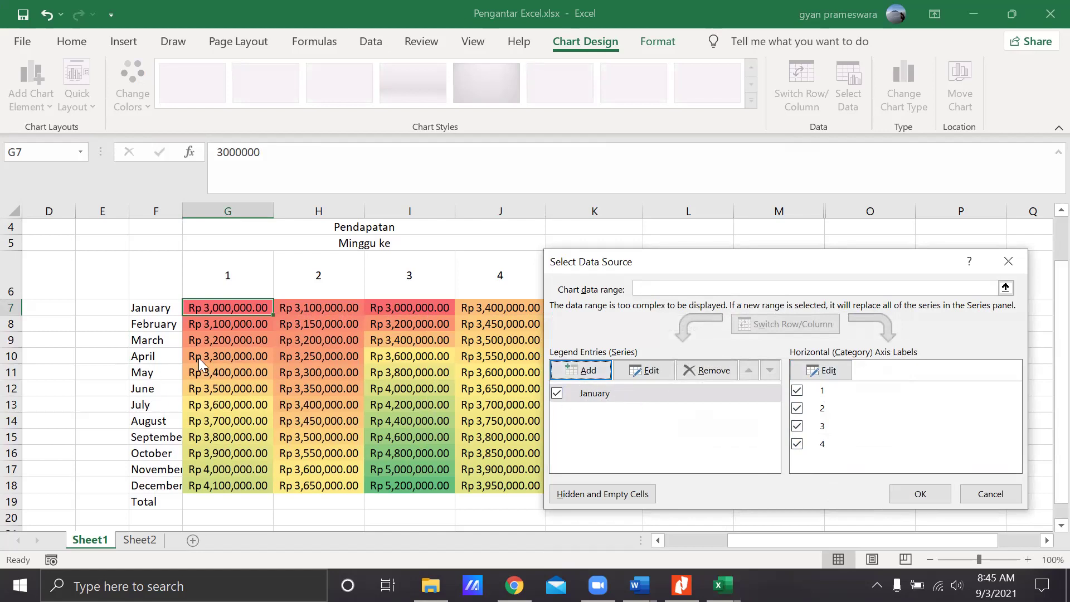
- Add a second chart series named from cell F8 (February) with the values in G8:J8
left_click(591, 370)
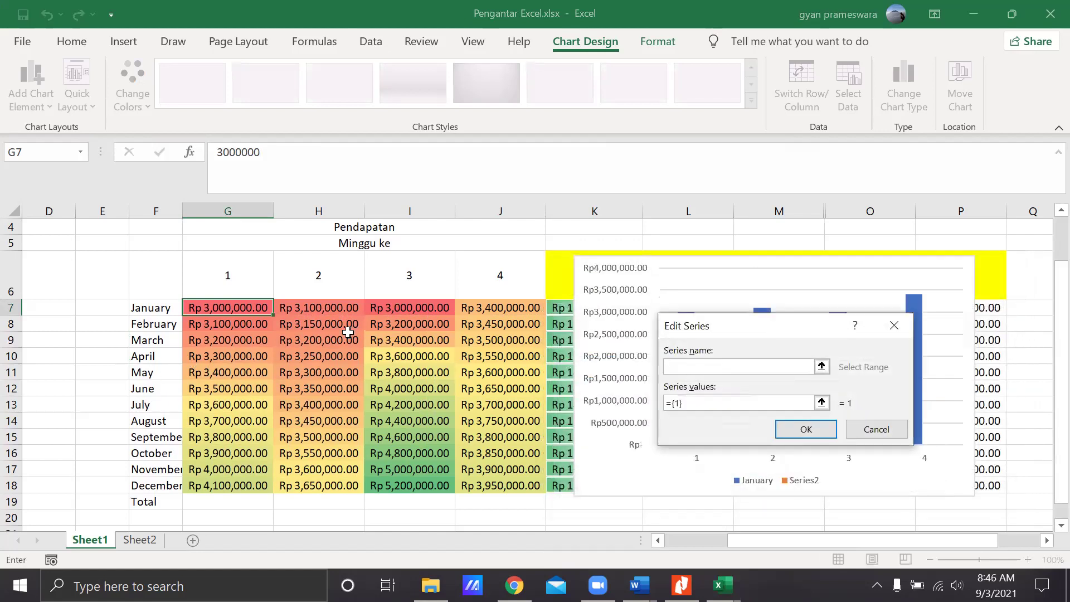
left_click(152, 324)
left_click(677, 404)
left_click_drag(248, 322, 491, 327)
key("Return")
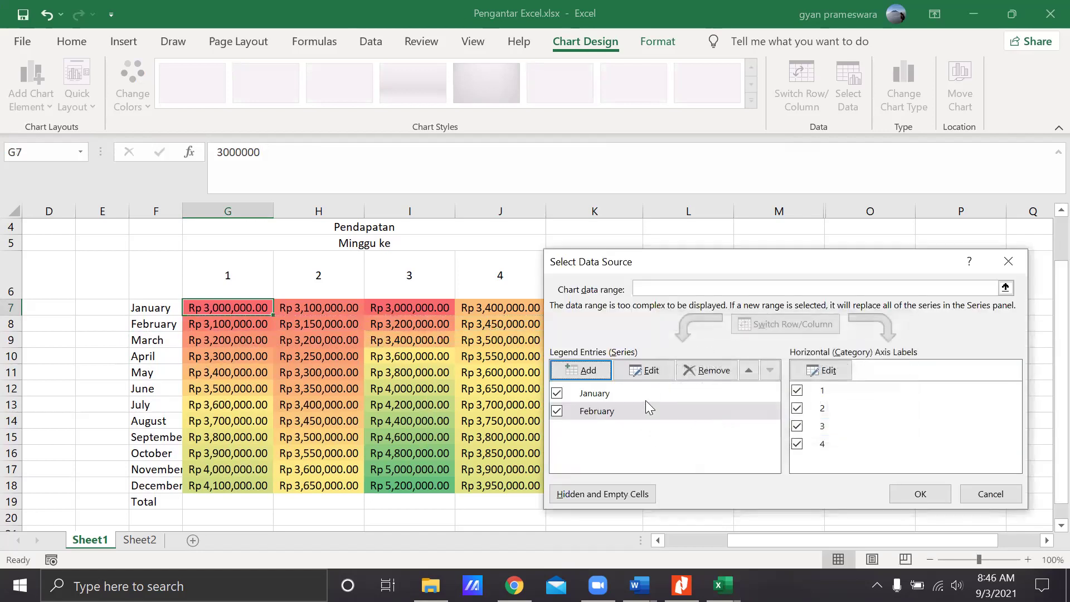
- Add a third chart series named from cell F9 (March) with the values in G9:J9, accept the data source and nudge the chart slightly
left_click(586, 371)
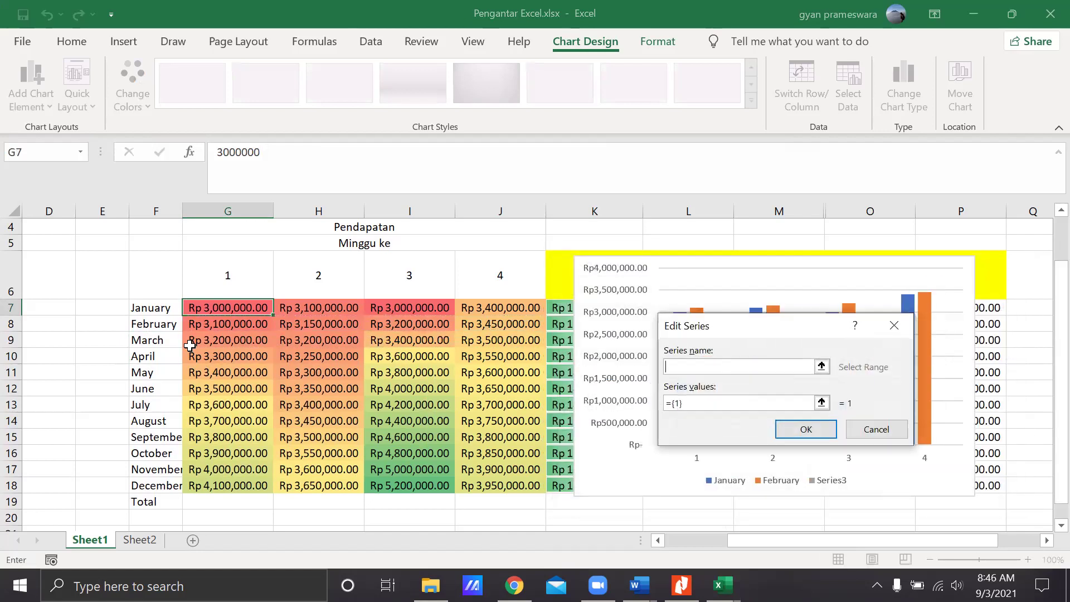
left_click(156, 338)
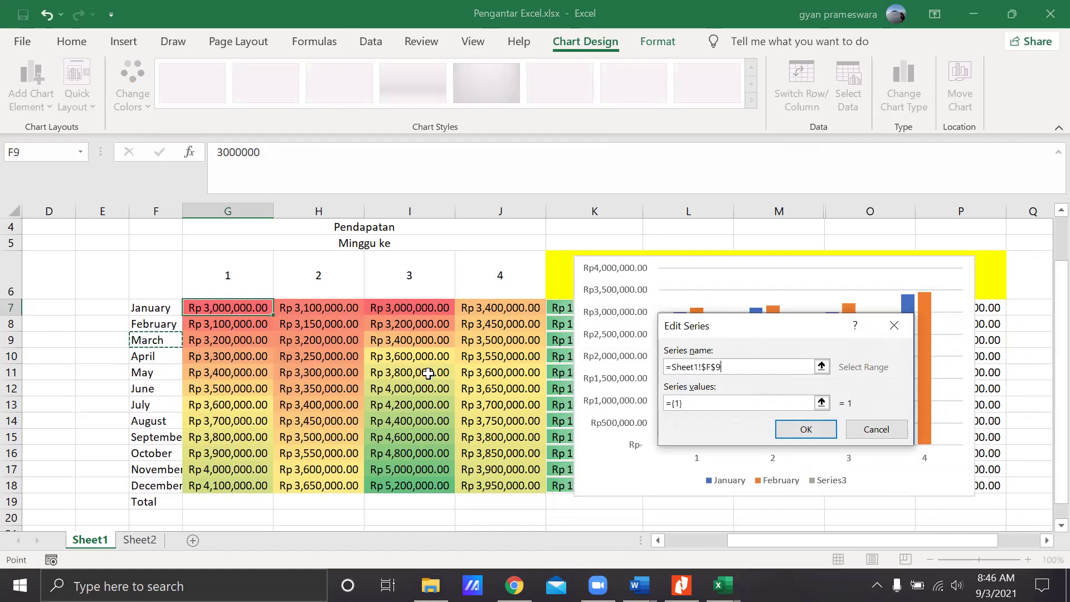
left_click(692, 405)
left_click_drag(222, 341, 502, 341)
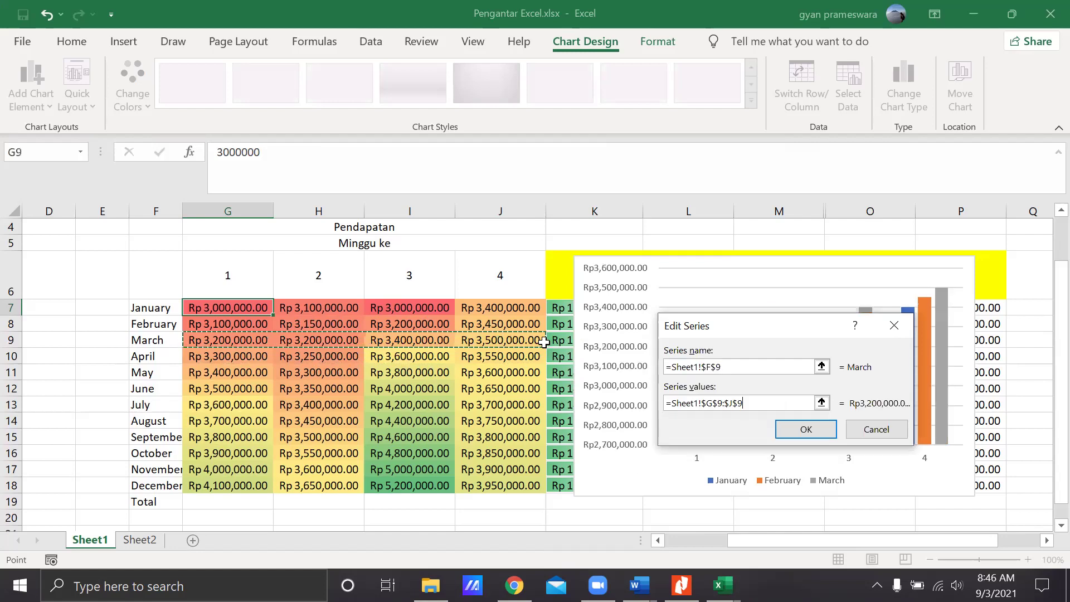
left_click(805, 428)
left_click(918, 494)
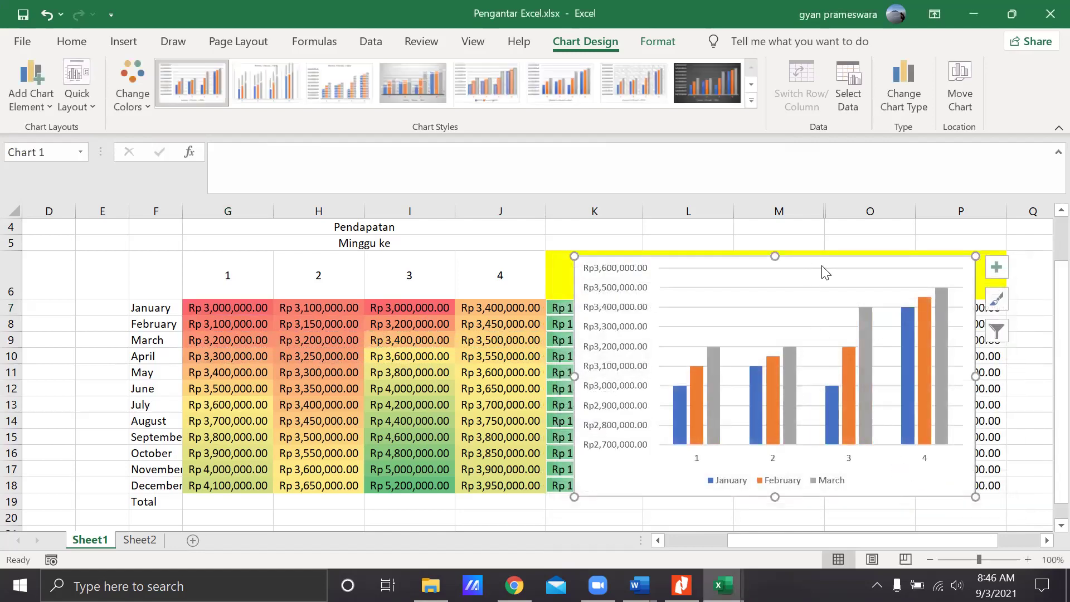
left_click_drag(657, 464, 642, 482)
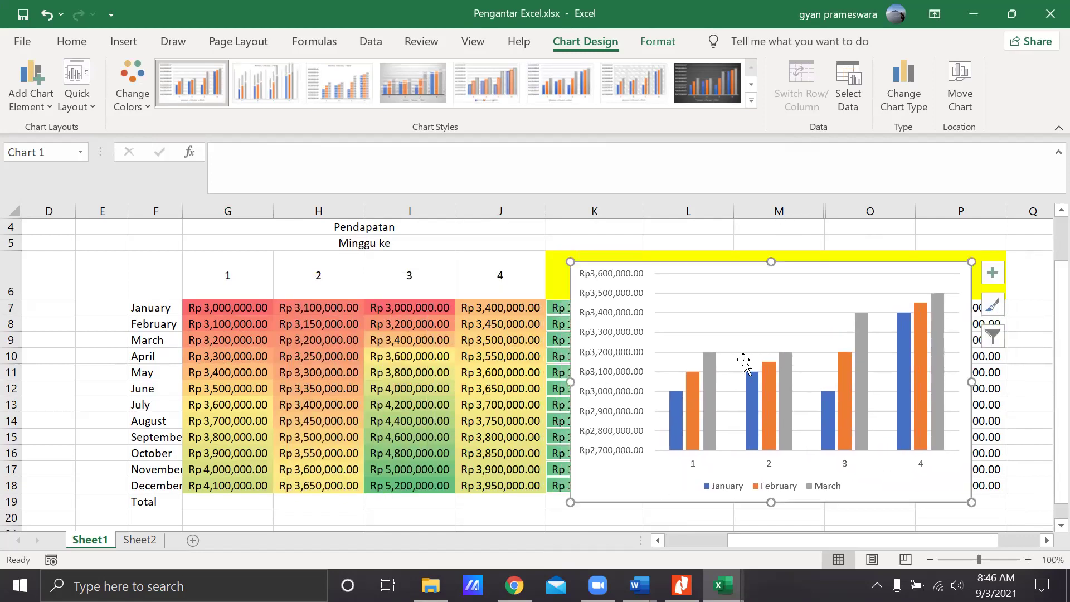
mouse_move(712, 376)
left_click(39, 107)
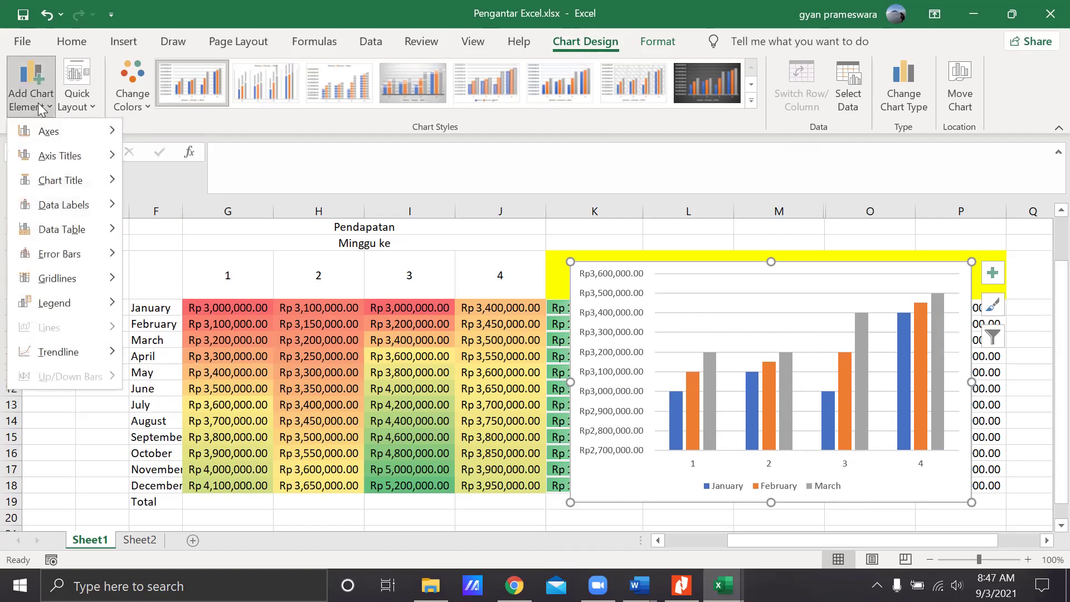
mouse_move(49, 157)
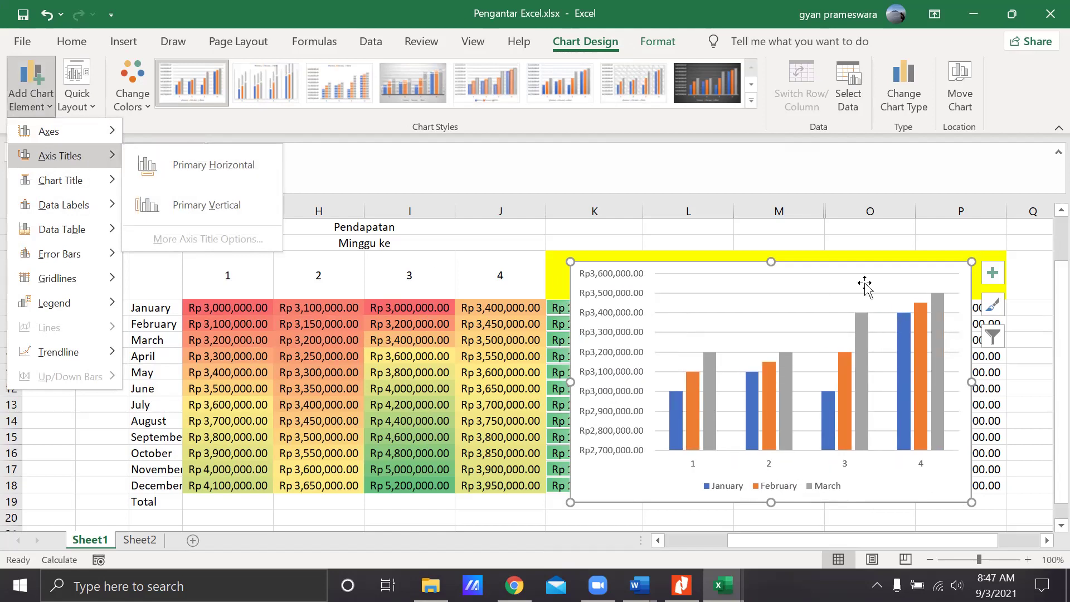
left_click(882, 284)
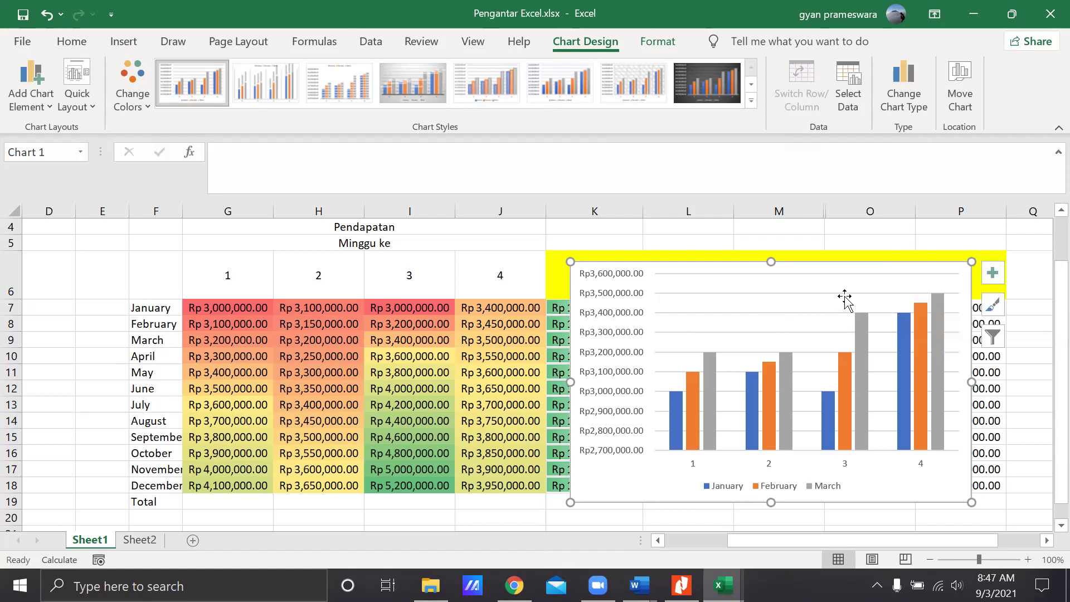
- Add horizontal and vertical axis titles to the column chart
left_click(991, 274)
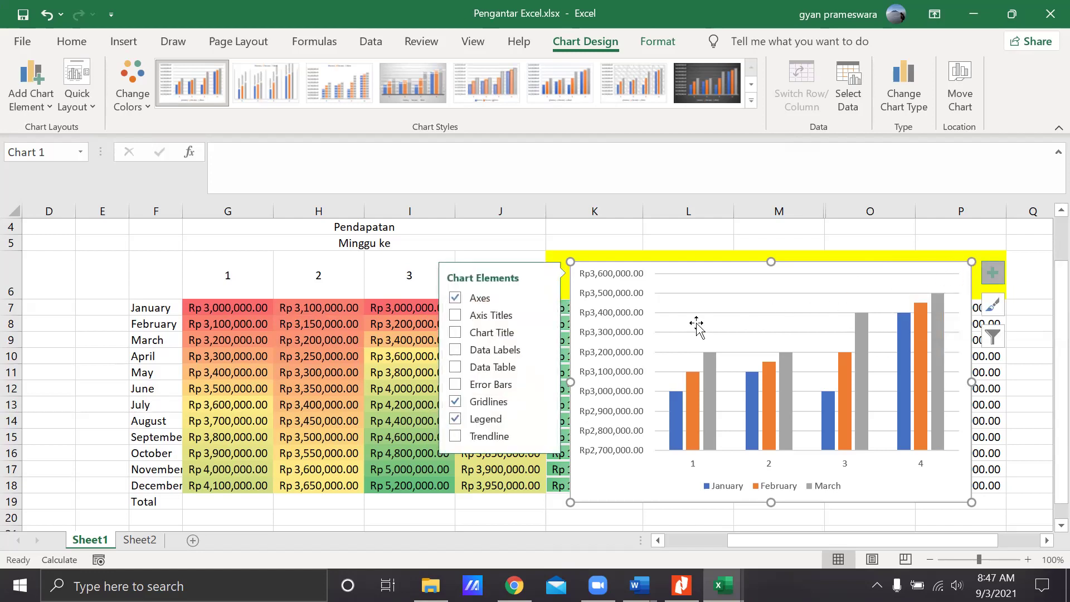
left_click(454, 317)
left_click(453, 316)
left_click(753, 467)
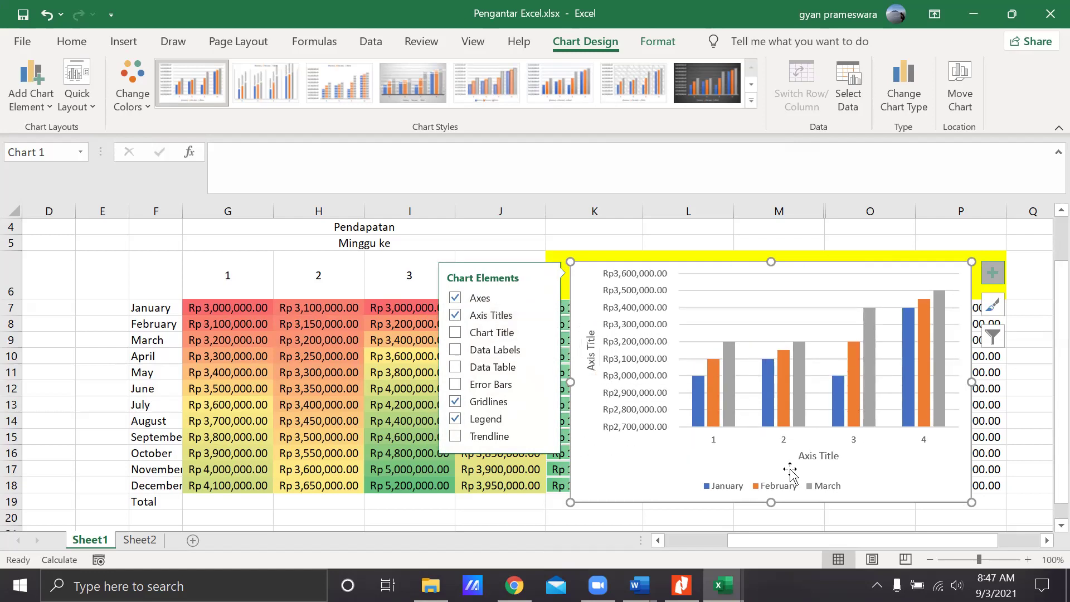
left_click(989, 274)
- Set the chart's horizontal axis title to "Minggu ke-"
left_click(820, 457)
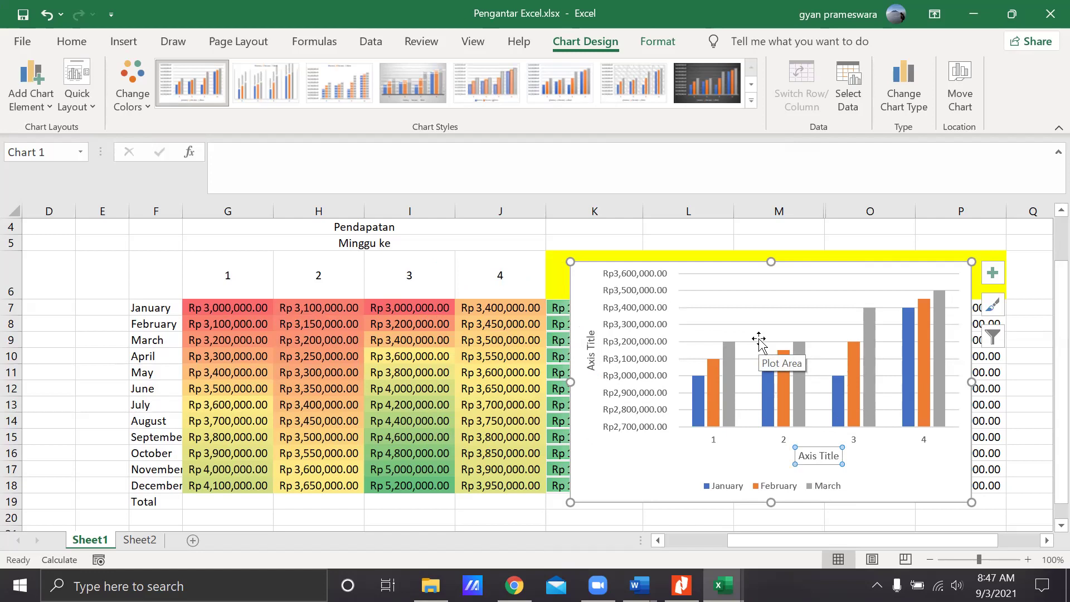
type("Minggu ke-")
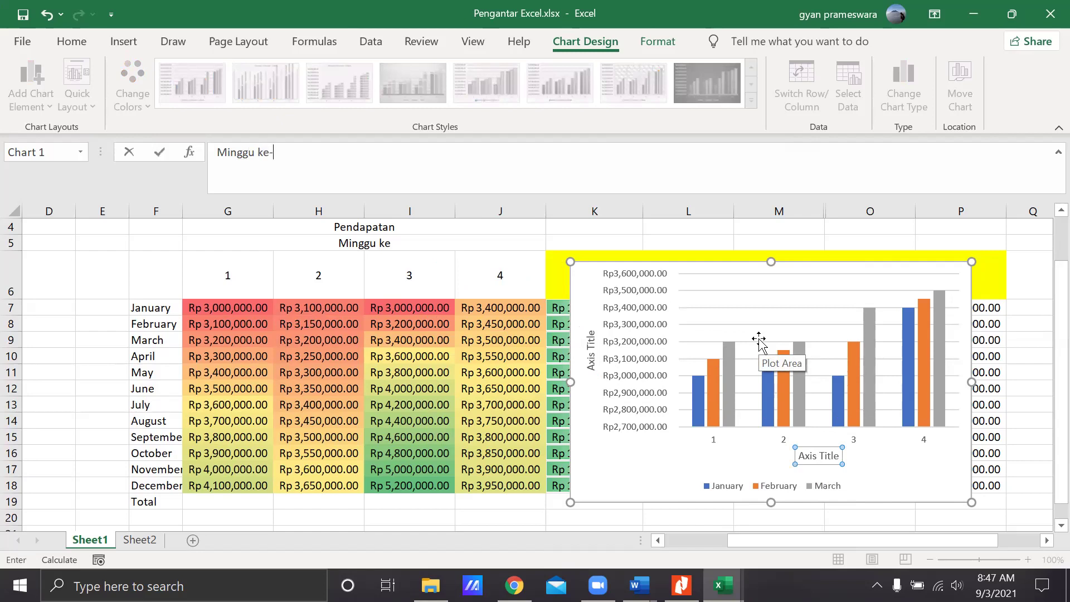
key("Return")
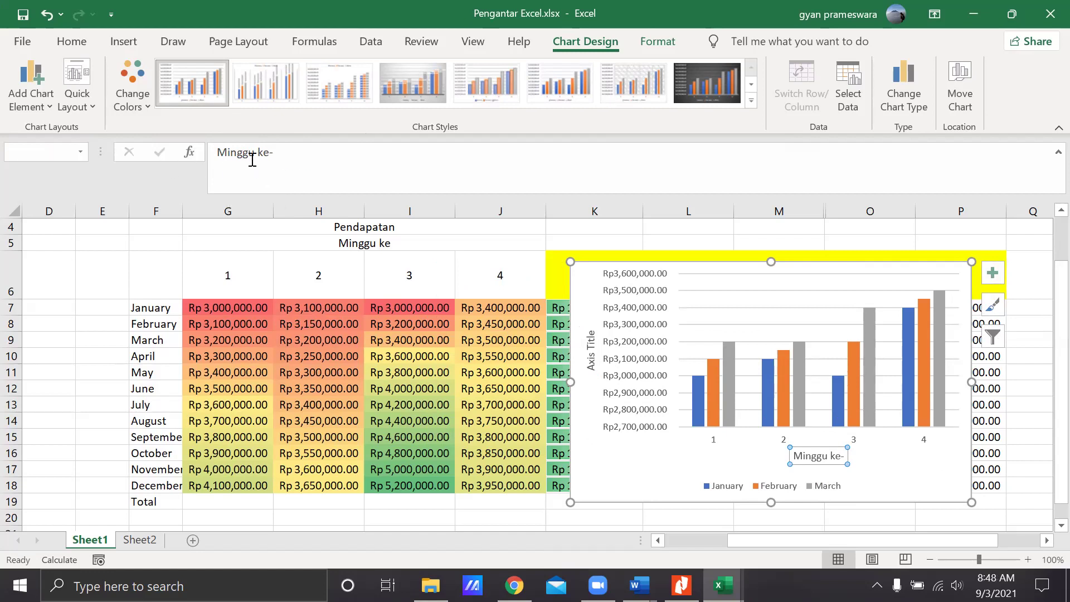
left_click(306, 160)
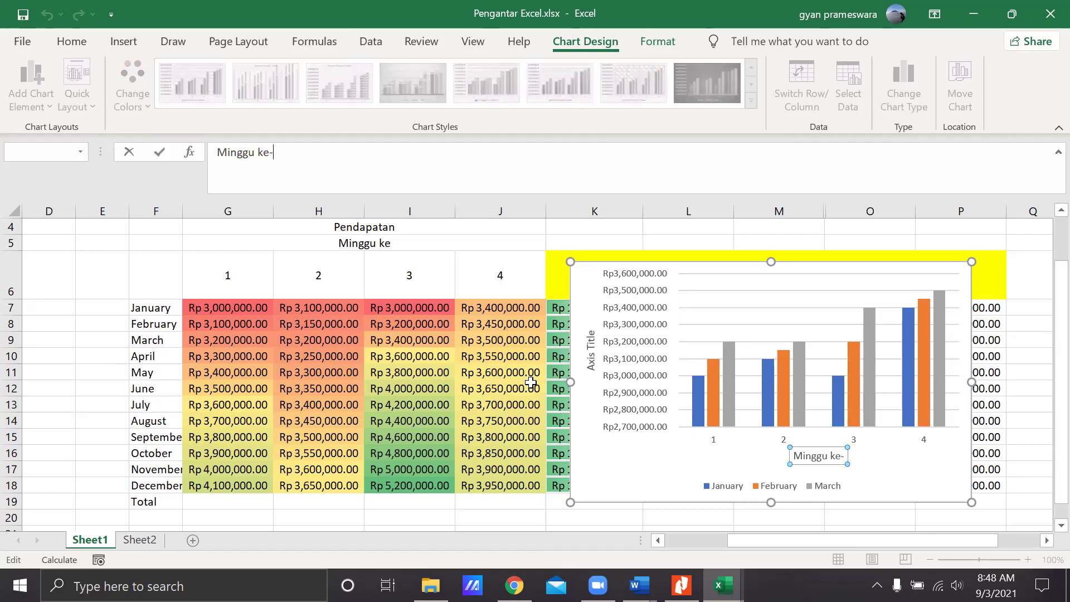
left_click(136, 341)
left_click(140, 419)
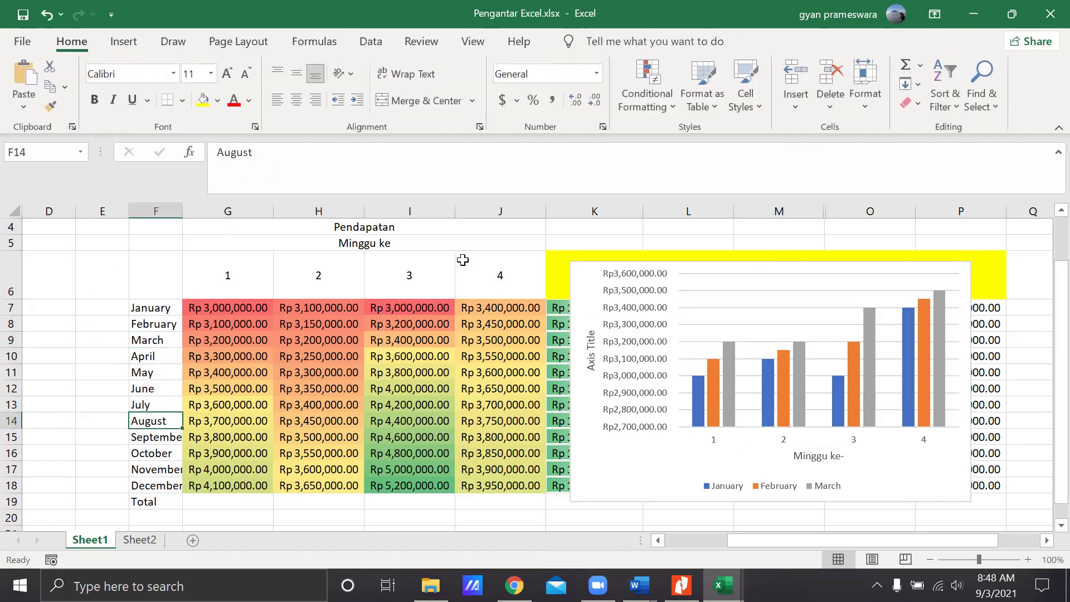
- Set the vertical axis title to "Pendapatan (Rp.)" and move the chart over the weekly columns, clear of the statistics columns
left_click(663, 495)
left_click(590, 340)
left_click(263, 151)
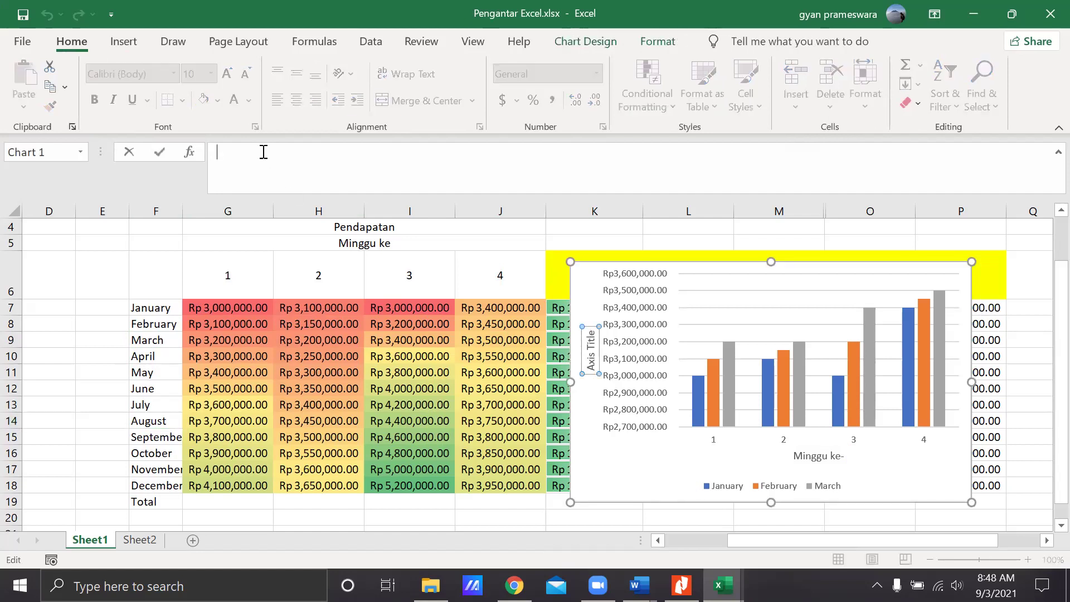
double_click(590, 362)
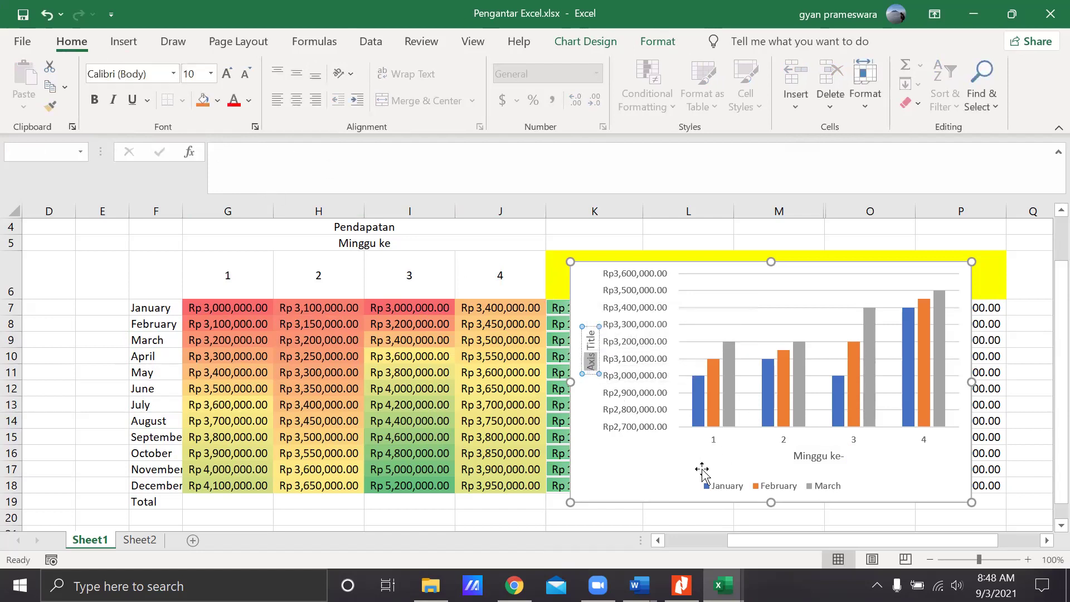
key("ctrl+a")
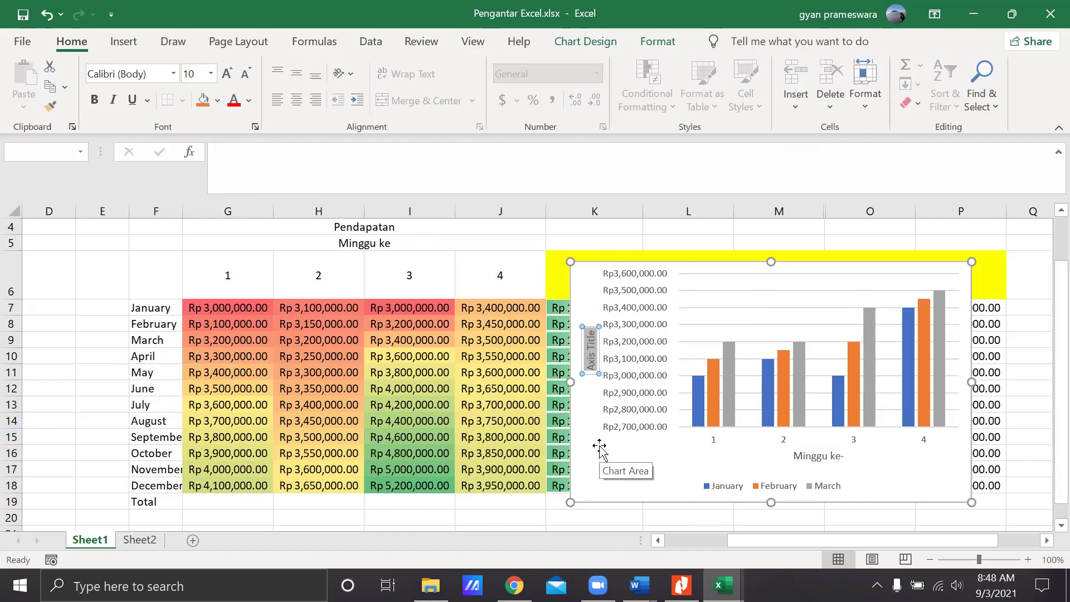
type("Pendapatan (Rp.)")
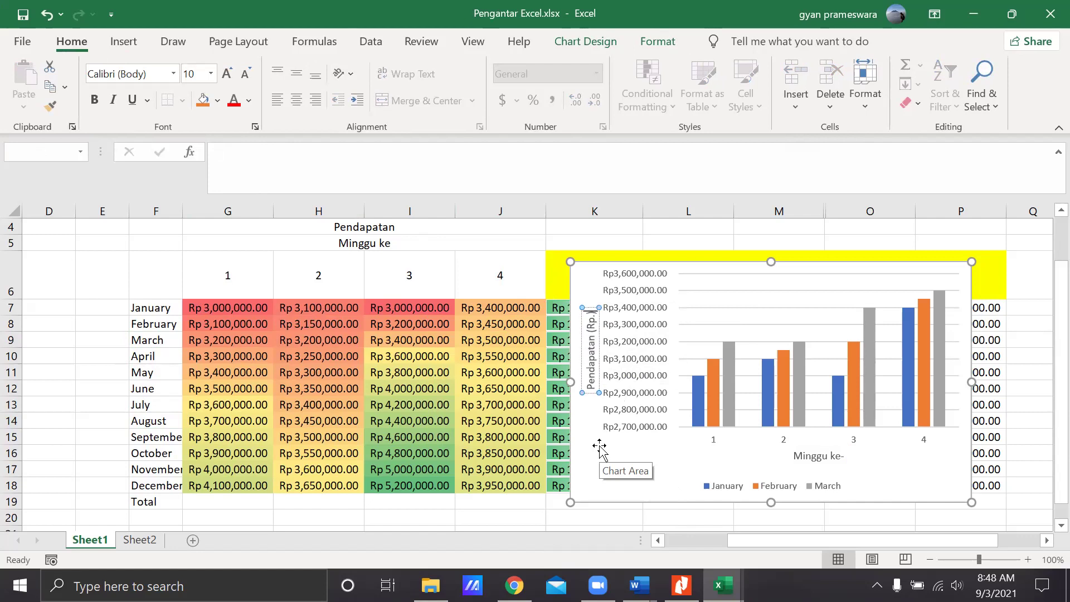
left_click(599, 446)
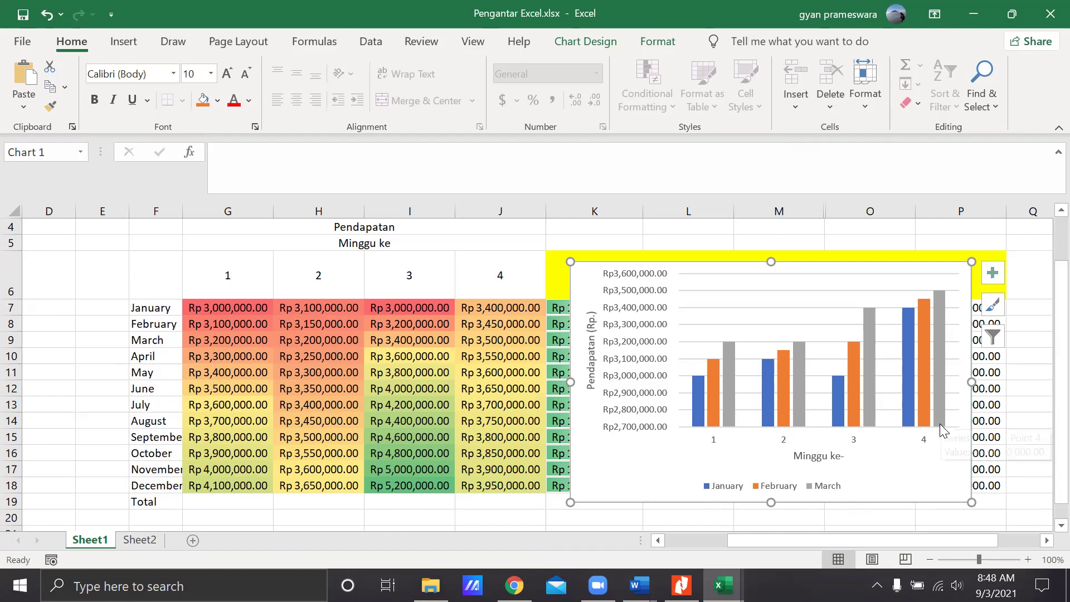
left_click_drag(643, 471, 161, 451)
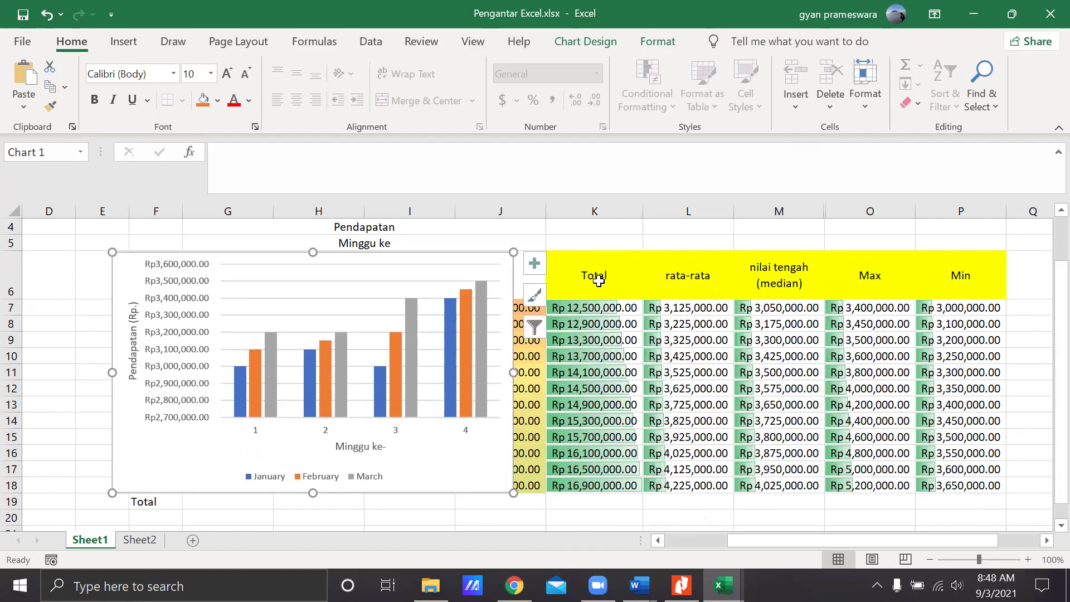
- Try changing the column chart to a scatter chart with smooth lines and markers, and undo the change
left_click(125, 45)
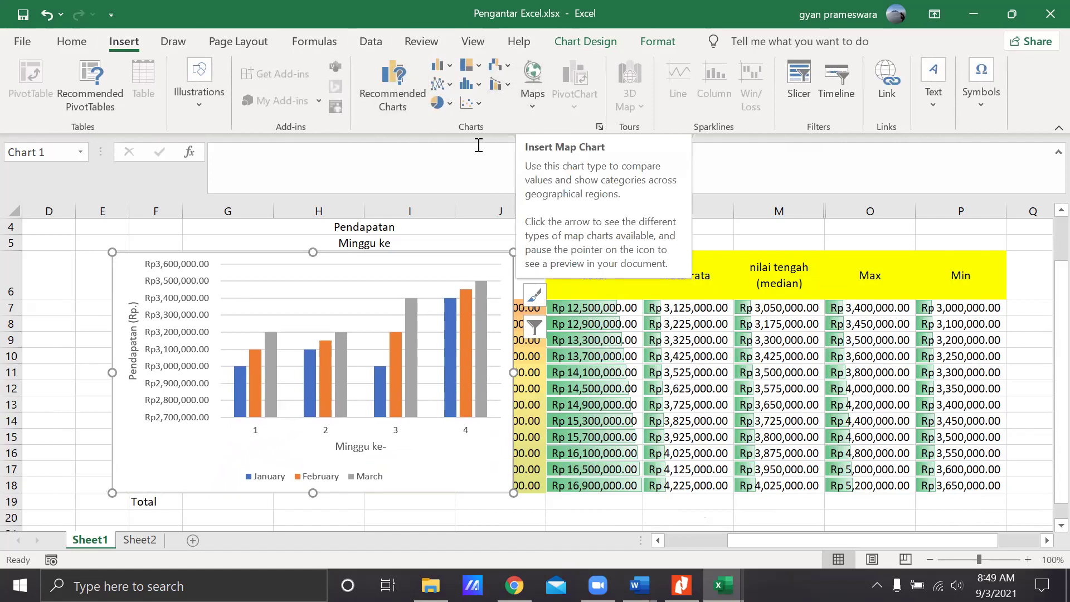
left_click(478, 105)
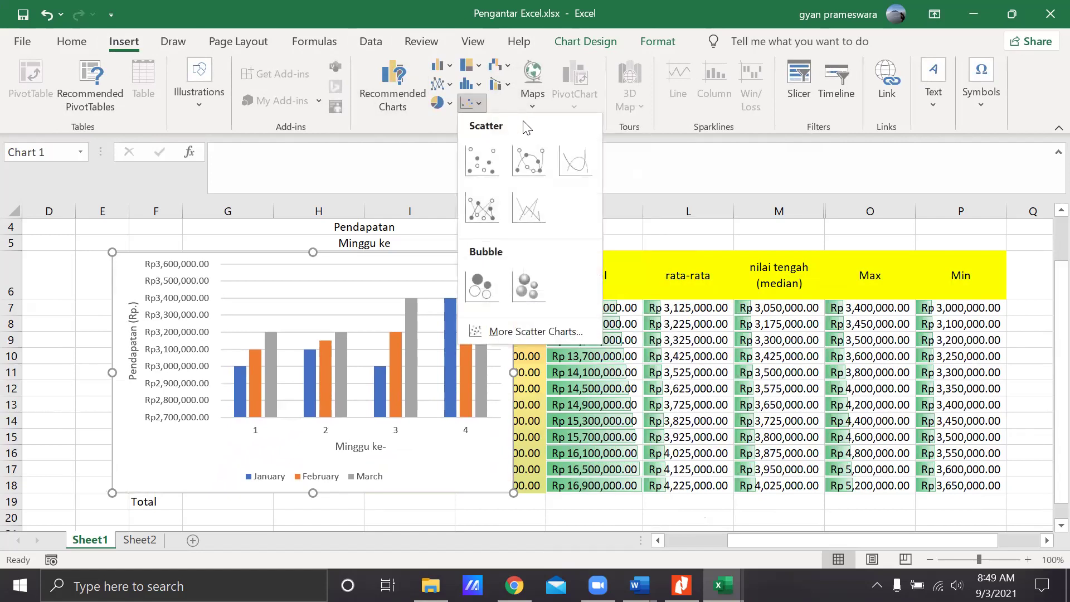
left_click(528, 162)
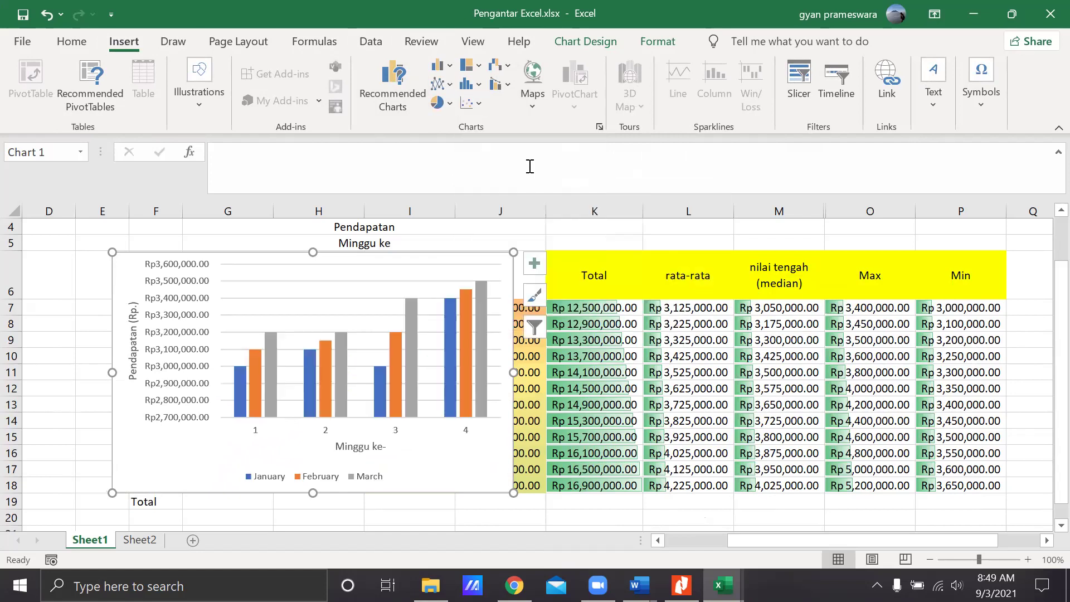
left_click_drag(493, 467, 830, 472)
key("ctrl+z")
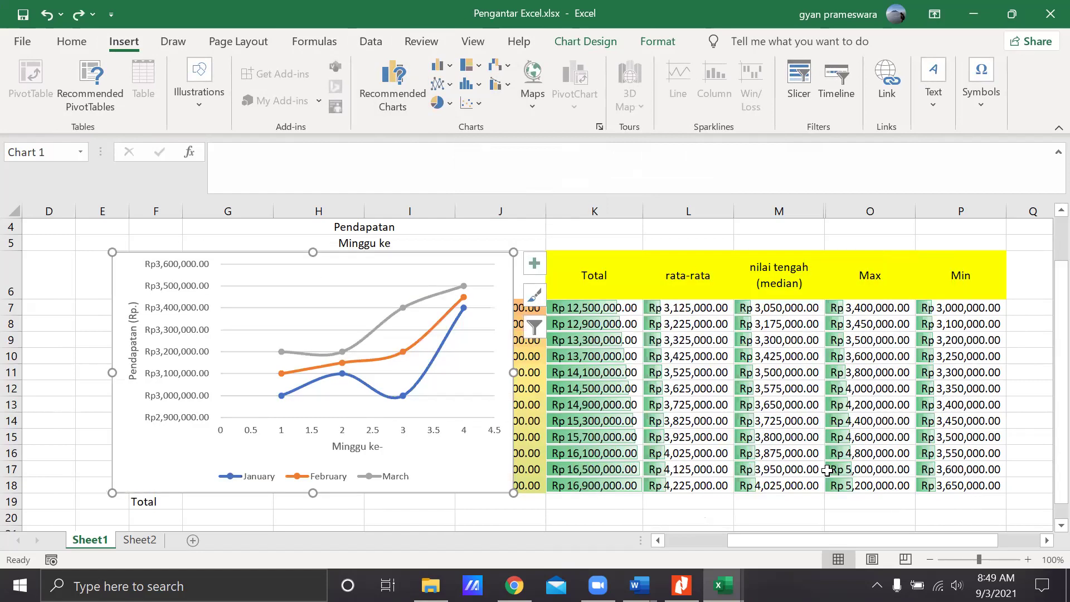
key("ctrl+z")
- Insert a separate scatter chart with smooth lines and markers, starting from cell K4 of the income table
left_click(717, 385)
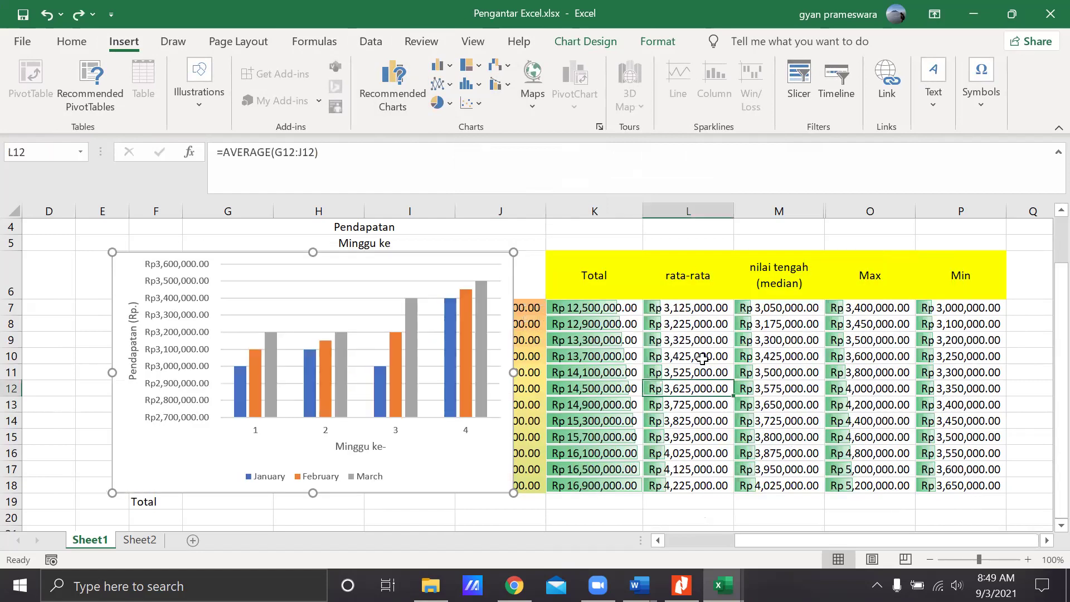
left_click(604, 212)
left_click(596, 225)
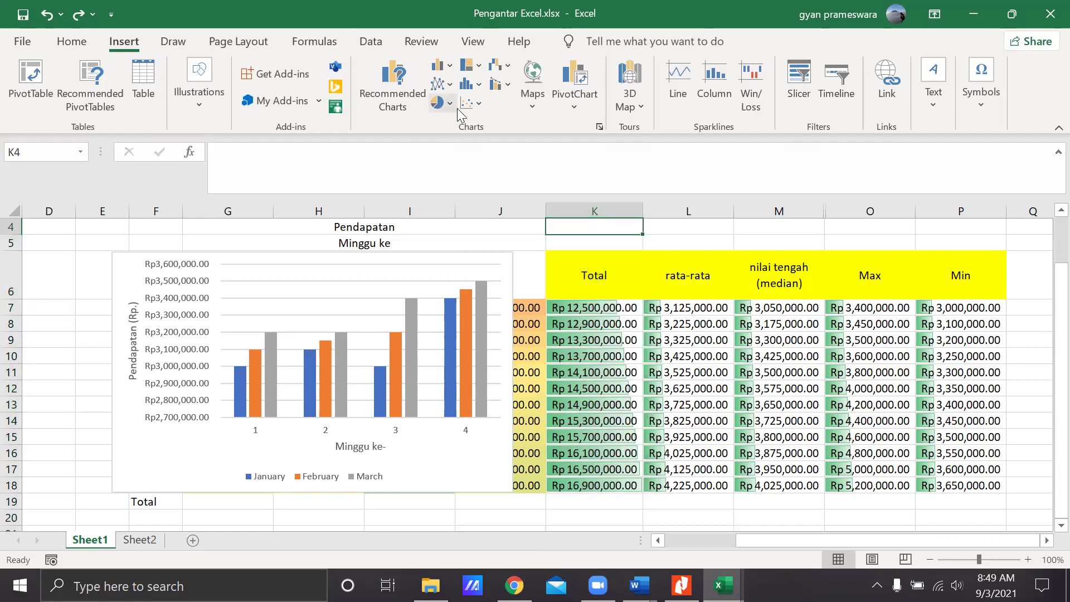
left_click(477, 98)
left_click(519, 161)
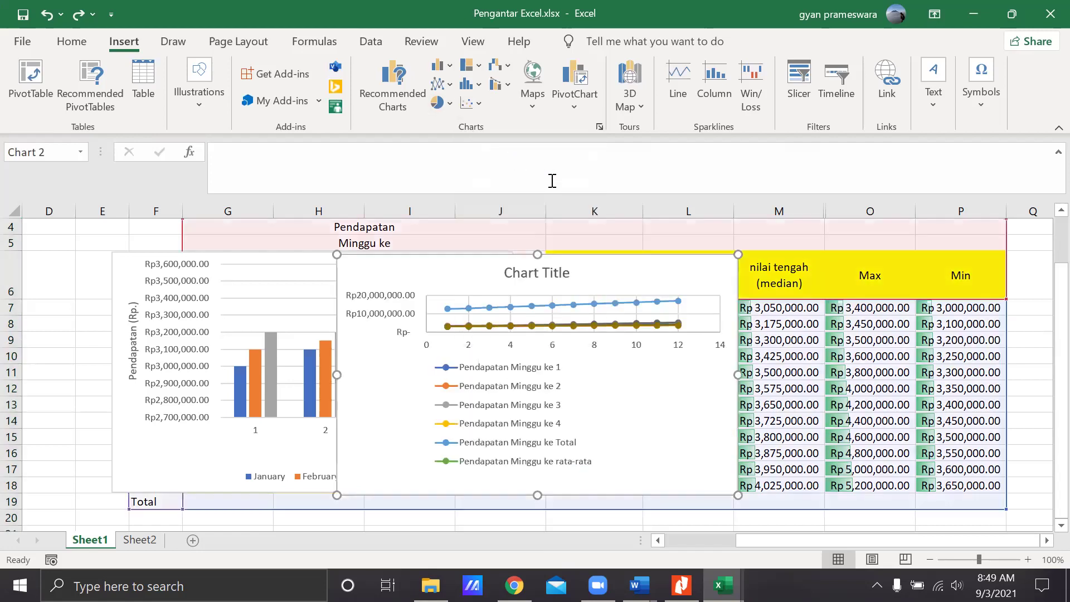
right_click(643, 303)
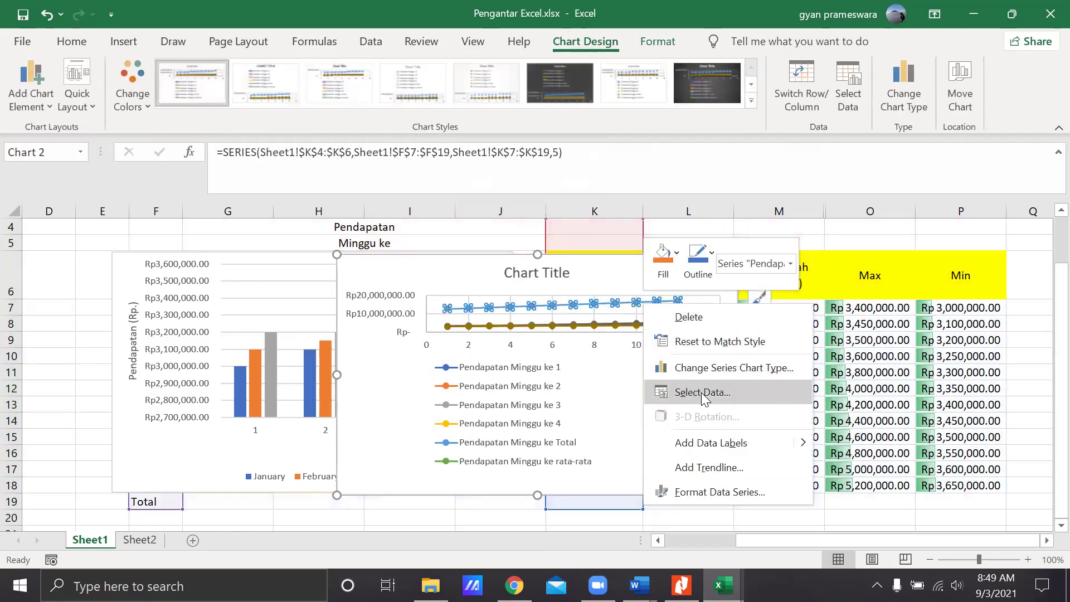
left_click(700, 393)
left_click(704, 370)
left_click(704, 370)
left_click(704, 371)
left_click(704, 370)
left_click(704, 370)
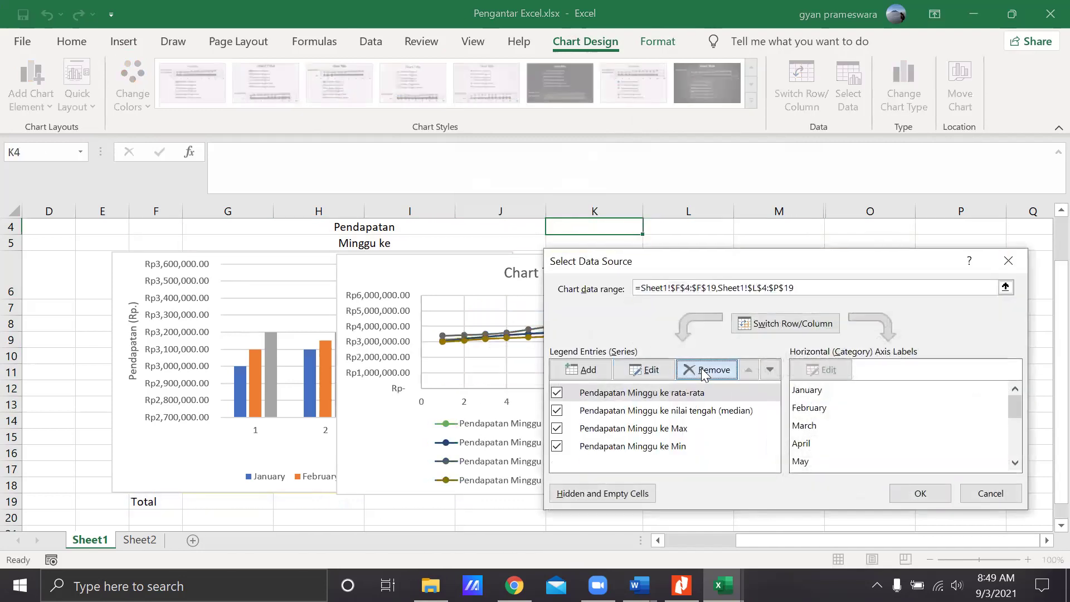
left_click(703, 372)
left_click(702, 372)
left_click(702, 372)
left_click(702, 372)
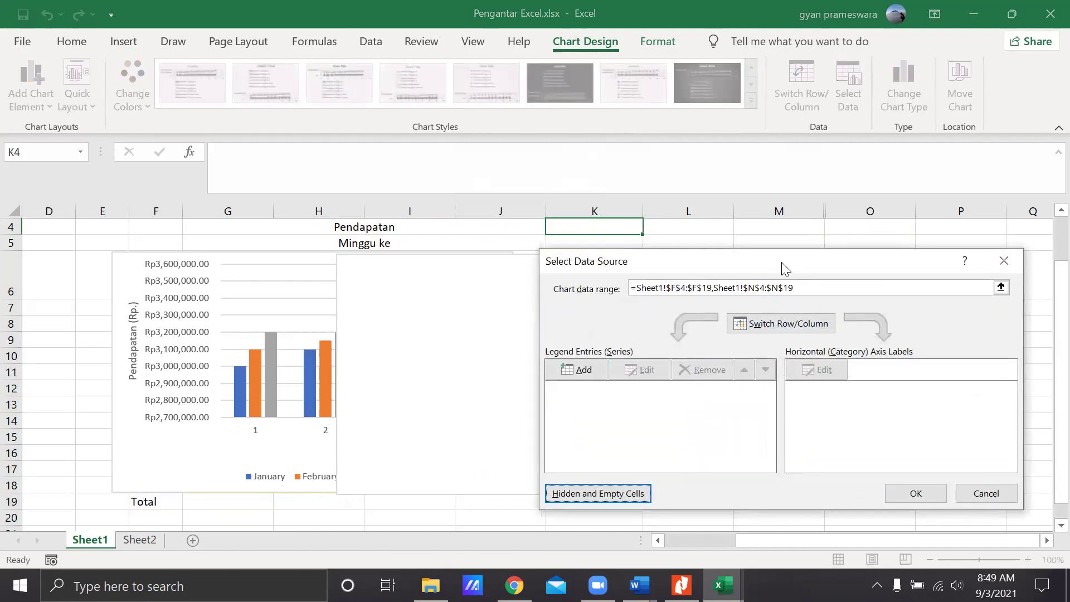
left_click_drag(781, 262, 442, 217)
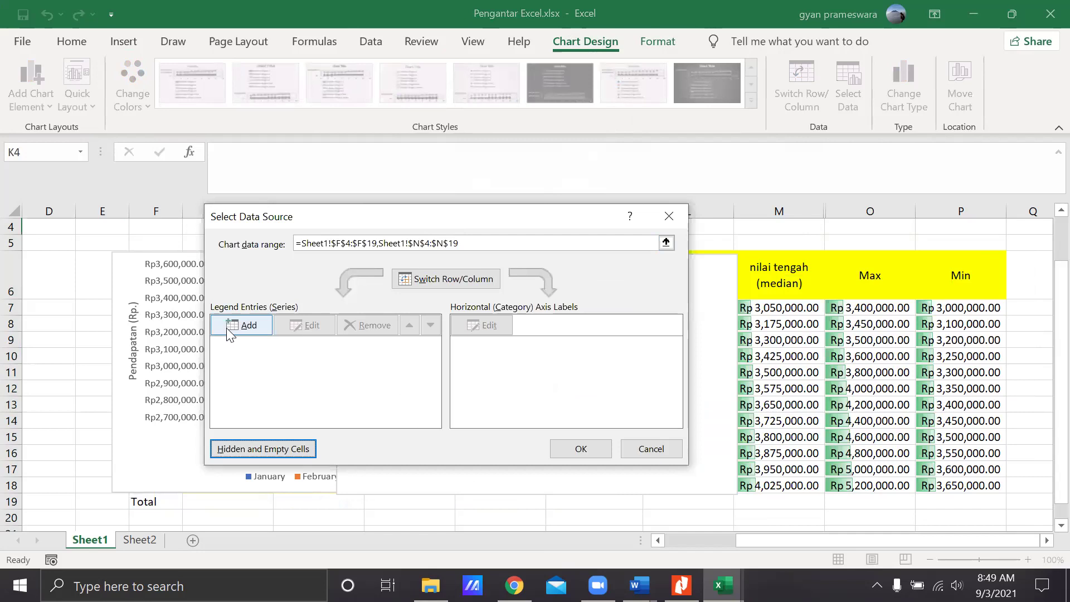
left_click(633, 448)
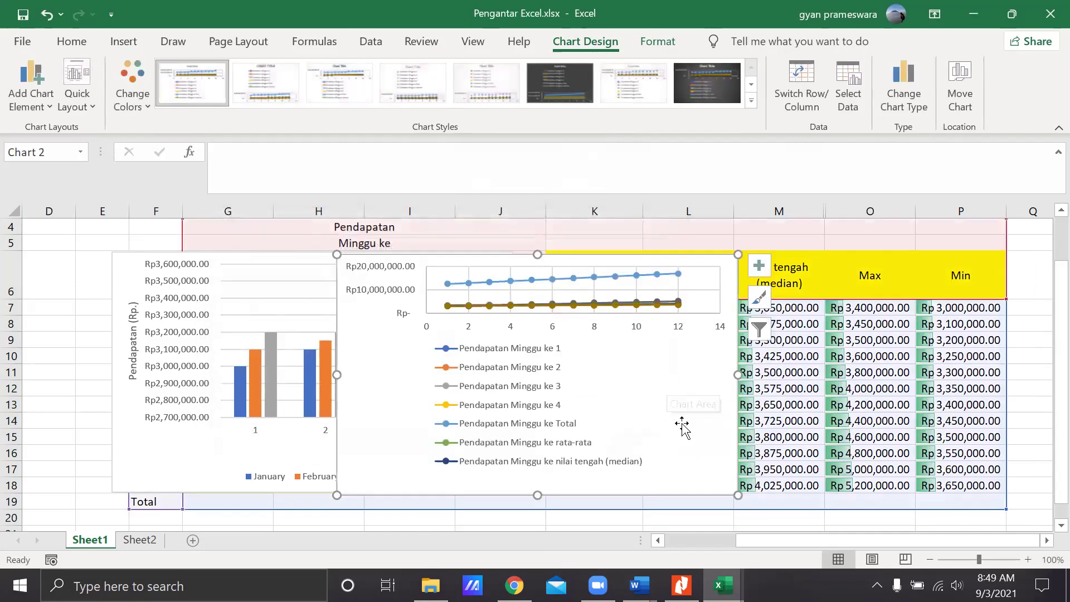
- Remove all the automatically added series from the new scatter chart and accept the data source
right_click(666, 367)
left_click(715, 326)
left_click(372, 325)
left_click(373, 325)
left_click(373, 326)
left_click(373, 326)
left_click(374, 326)
left_click(375, 326)
left_click(375, 326)
left_click(374, 326)
left_click(375, 326)
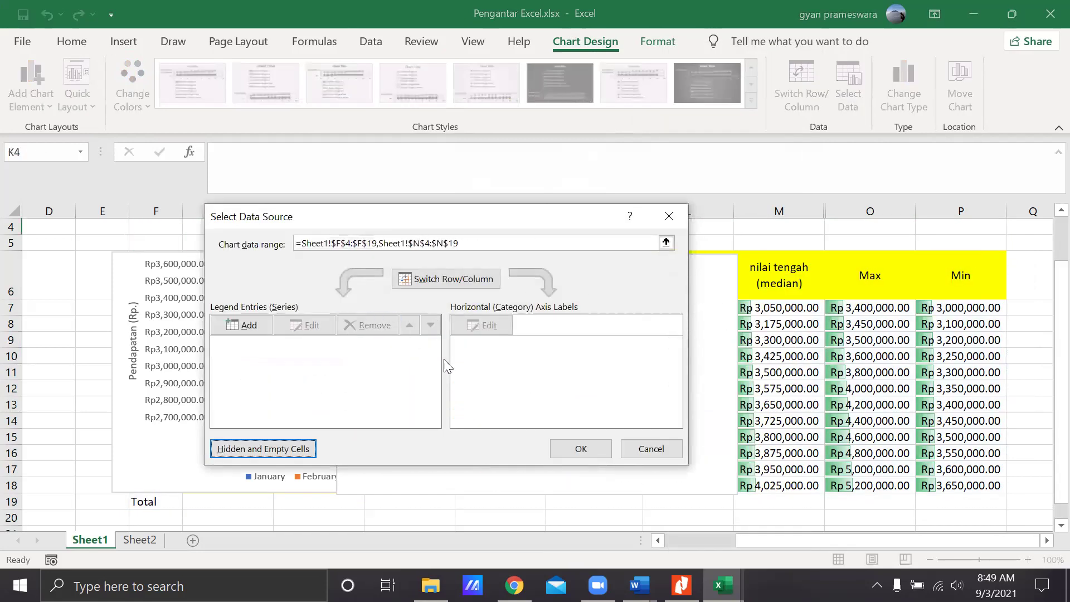
left_click(584, 448)
- Add a scatter series with X values "Total, Rata-rata, Median" and Y values K7:M7, accept the data source and reposition the chart over the weekly columns
left_click_drag(503, 417, 425, 393)
right_click(447, 345)
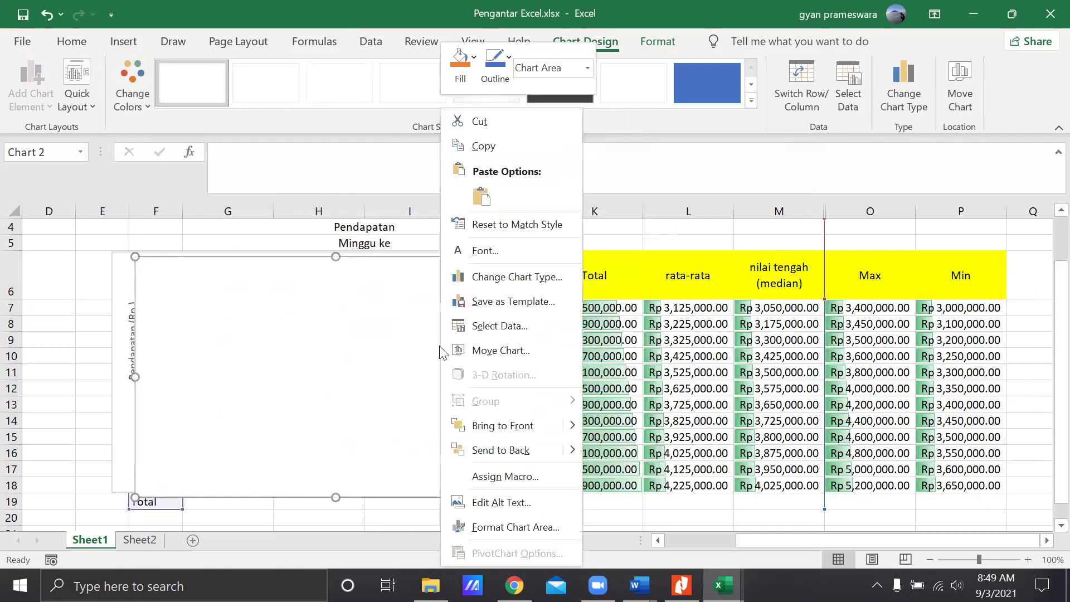
left_click(478, 326)
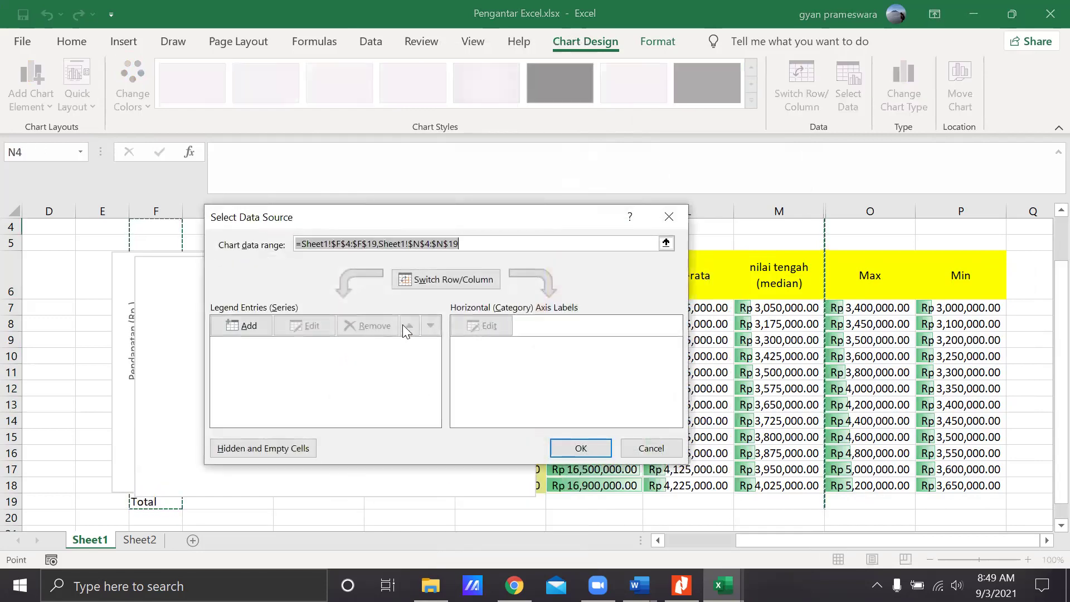
left_click(240, 326)
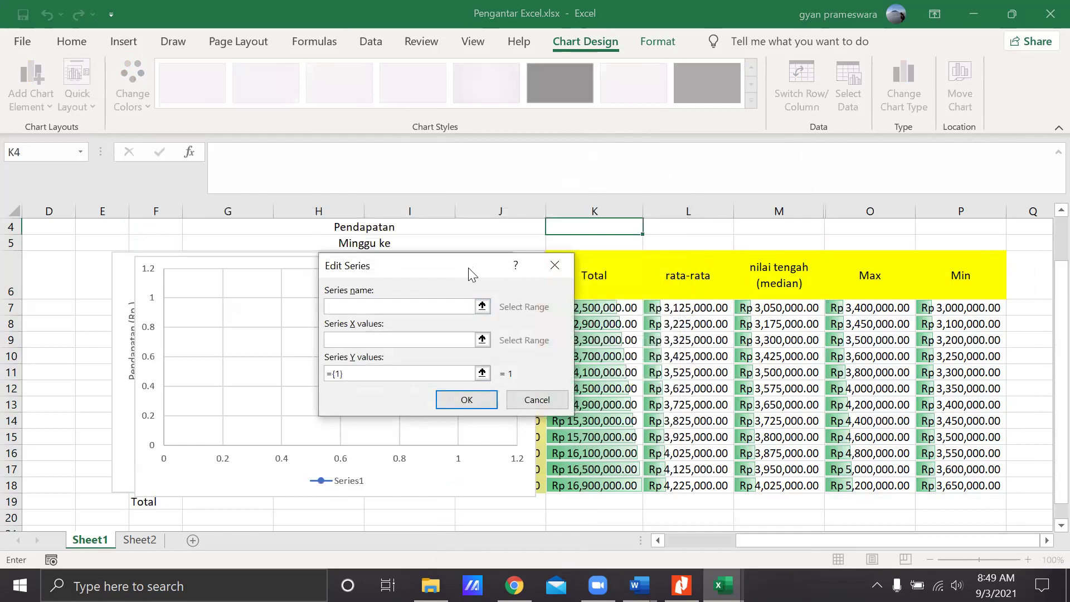
left_click_drag(468, 268, 397, 261)
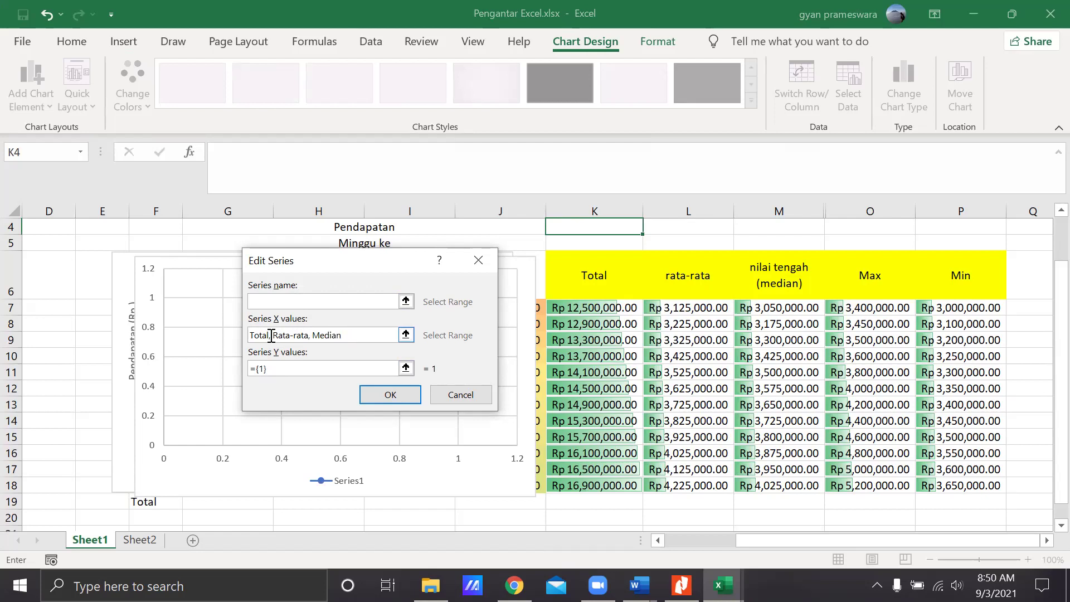
left_click_drag(304, 368, 218, 365)
key("BackSpace")
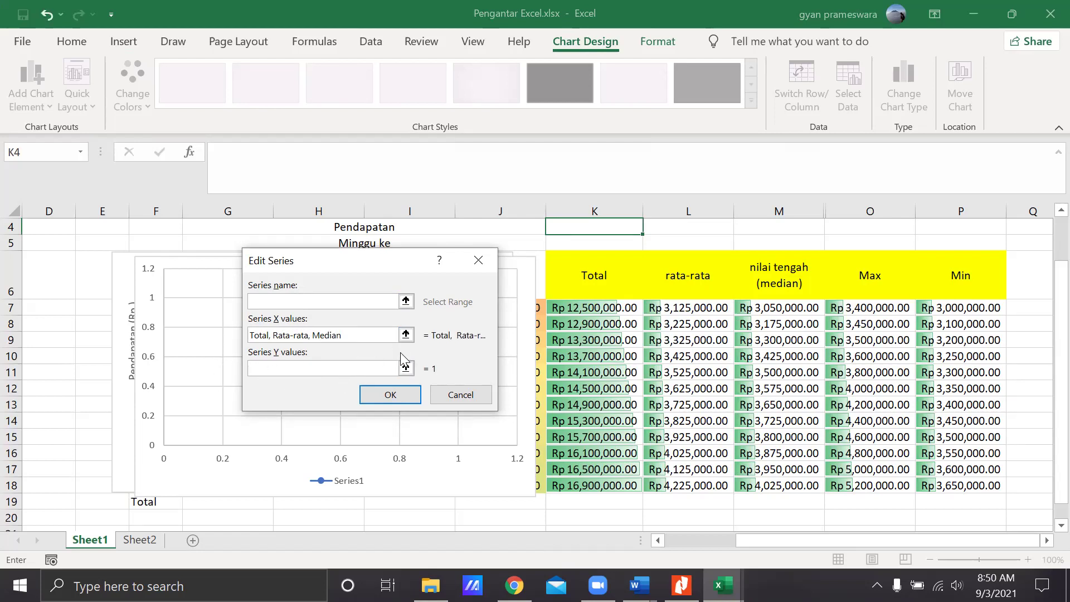
left_click_drag(583, 307, 780, 309)
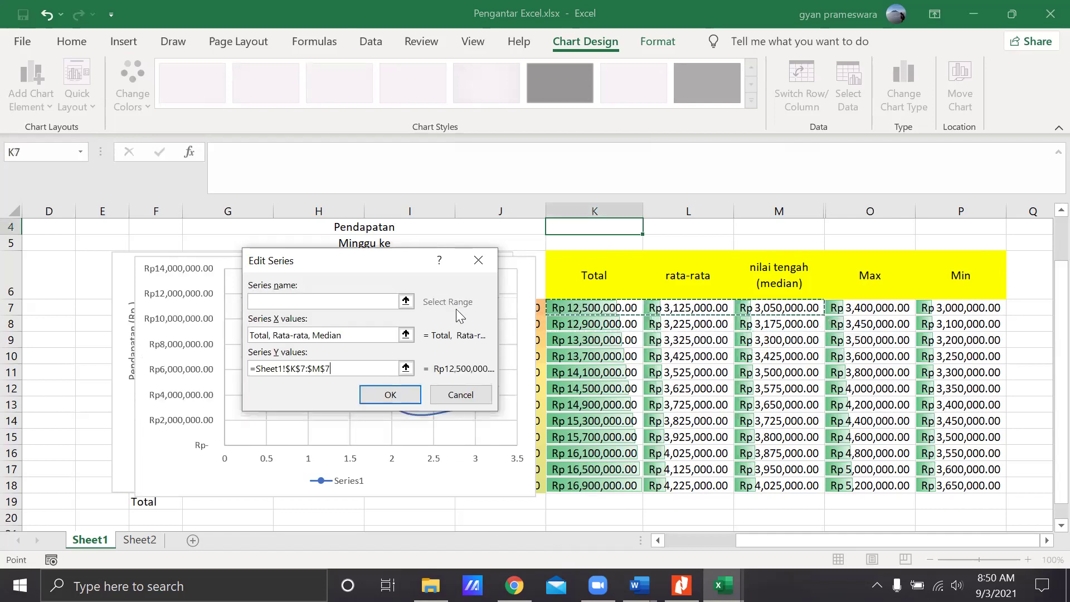
left_click(391, 397)
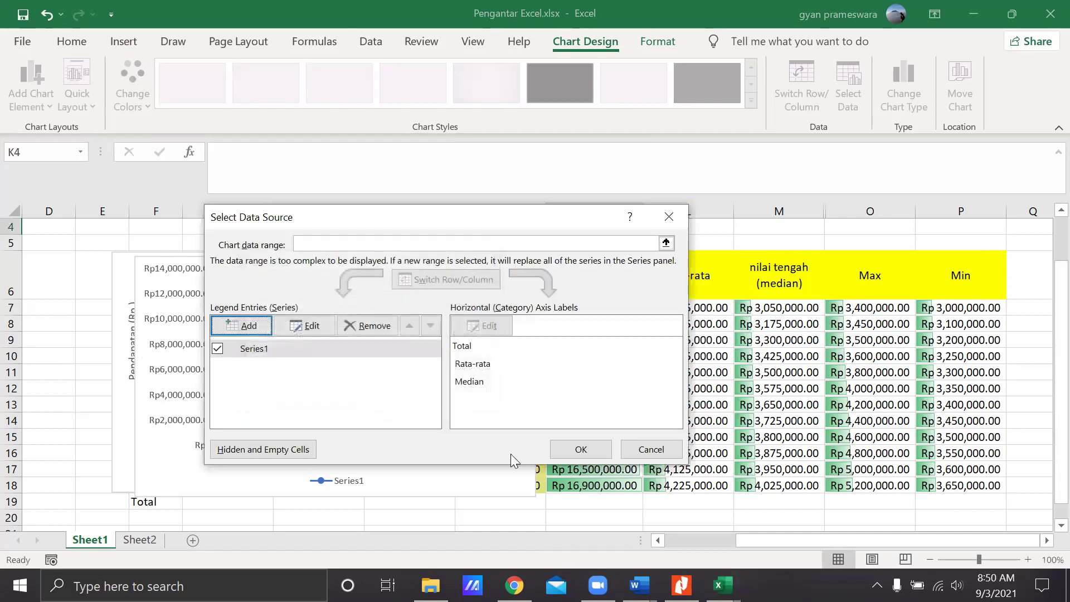
left_click(574, 449)
left_click_drag(437, 482, 373, 490)
mouse_move(259, 297)
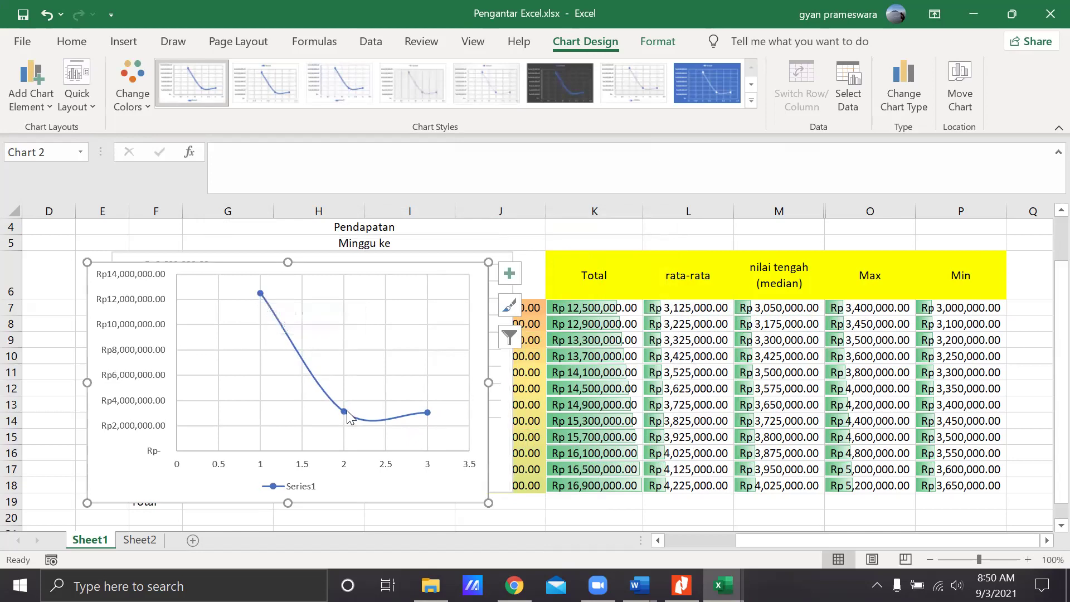
- Enter the numbers 1, 2 and 3 in cells K5, L5 and M5 above the Total, rata-rata and median headings
left_click(594, 357)
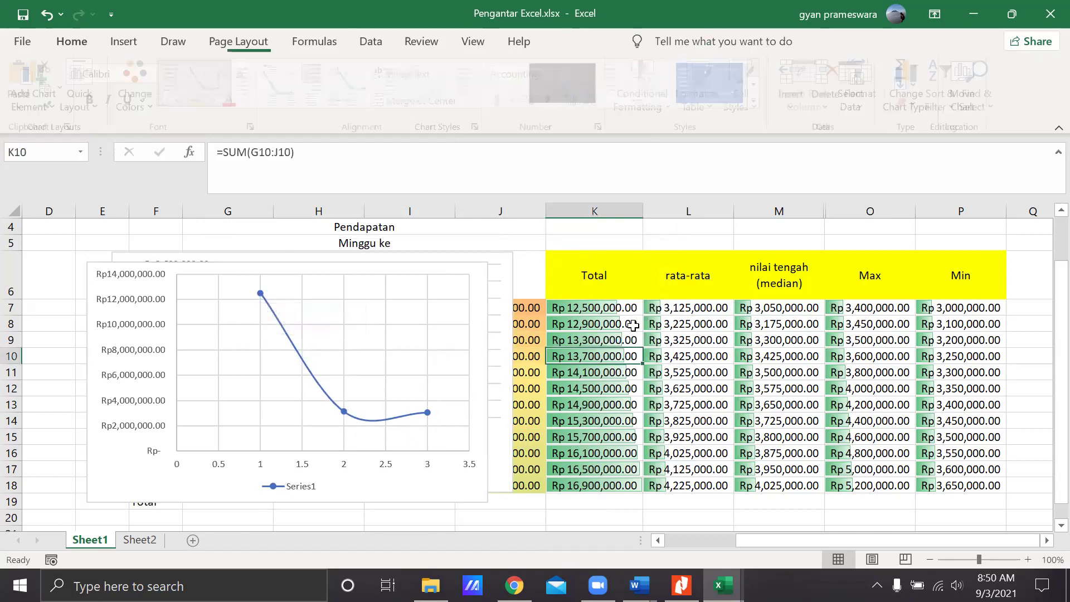
left_click(593, 246)
type("1")
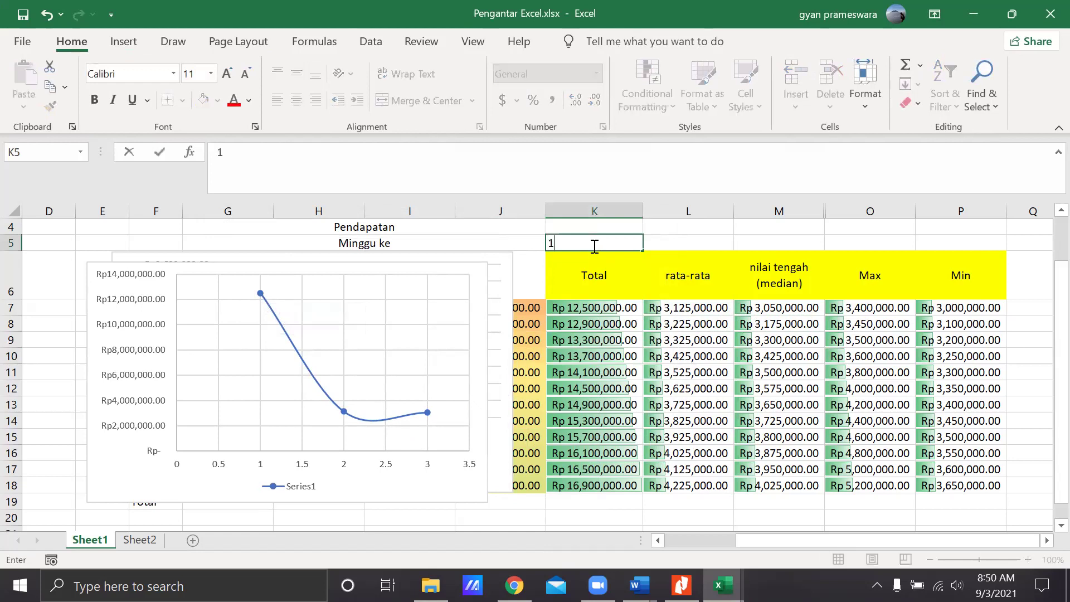
key("Tab")
key("Tab")
type("2")
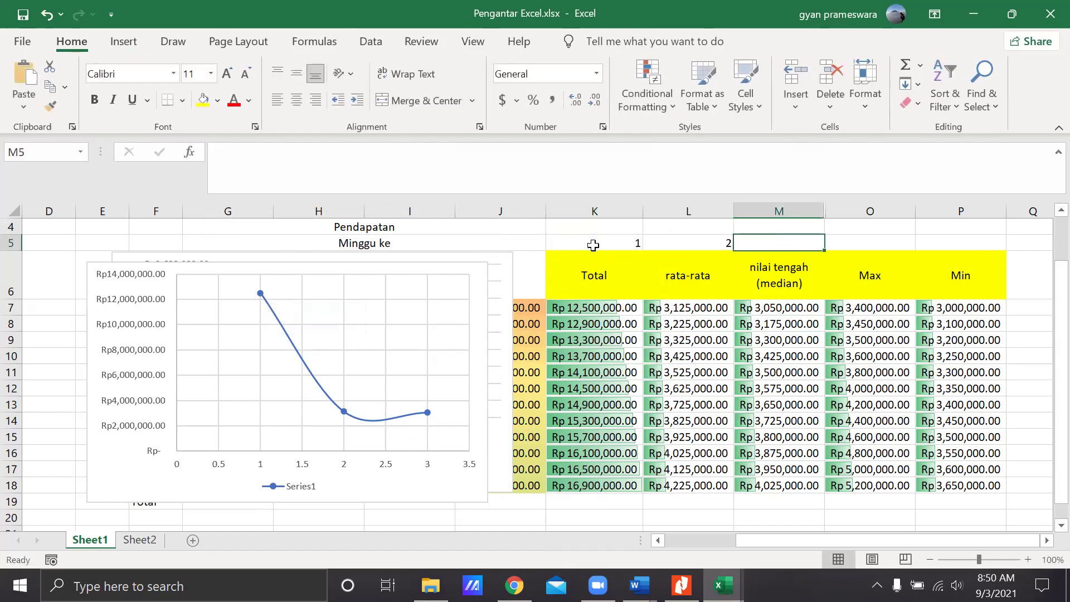
type("3")
key("Tab")
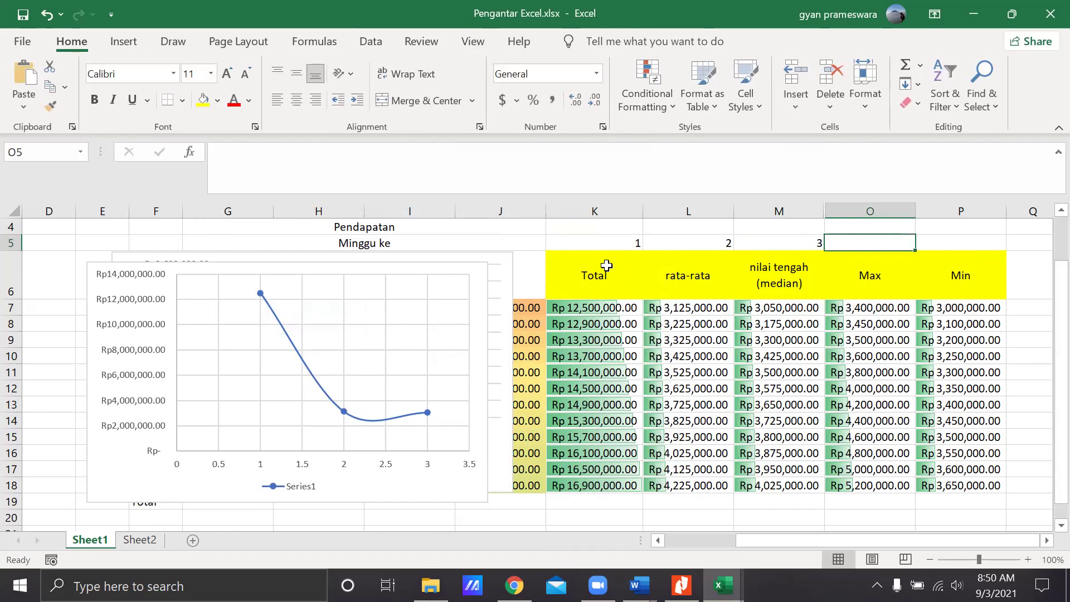
- Examine the Total, rata-rata, median and Max headings and the statistics below them, including the Total values in K7:K18, against the scatter chart
left_click(606, 267)
left_click(719, 277)
left_click(806, 281)
left_click(862, 279)
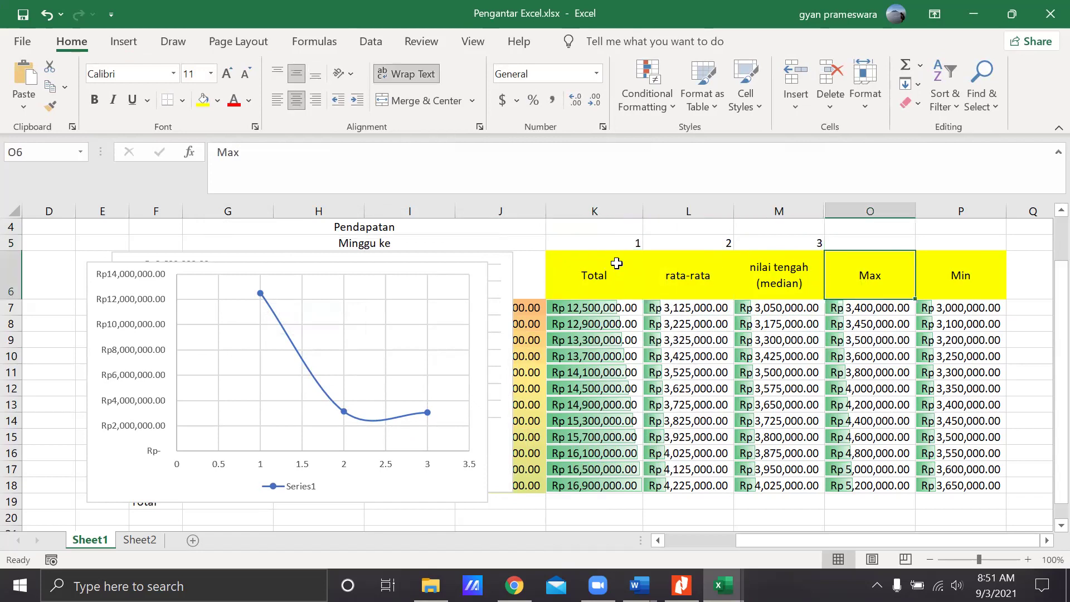
left_click(578, 262)
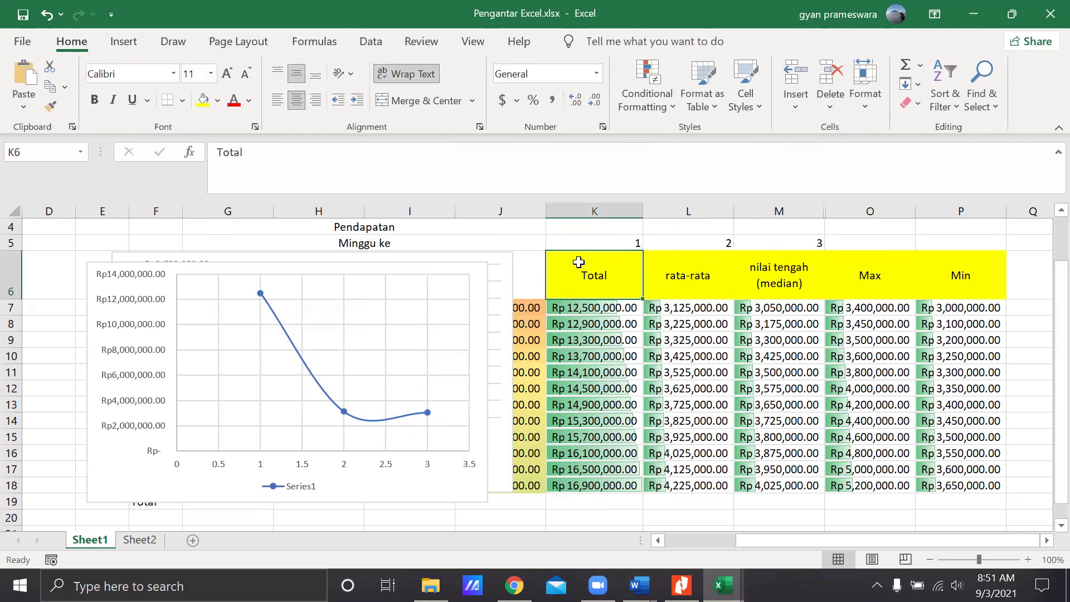
left_click(615, 320)
left_click(713, 342)
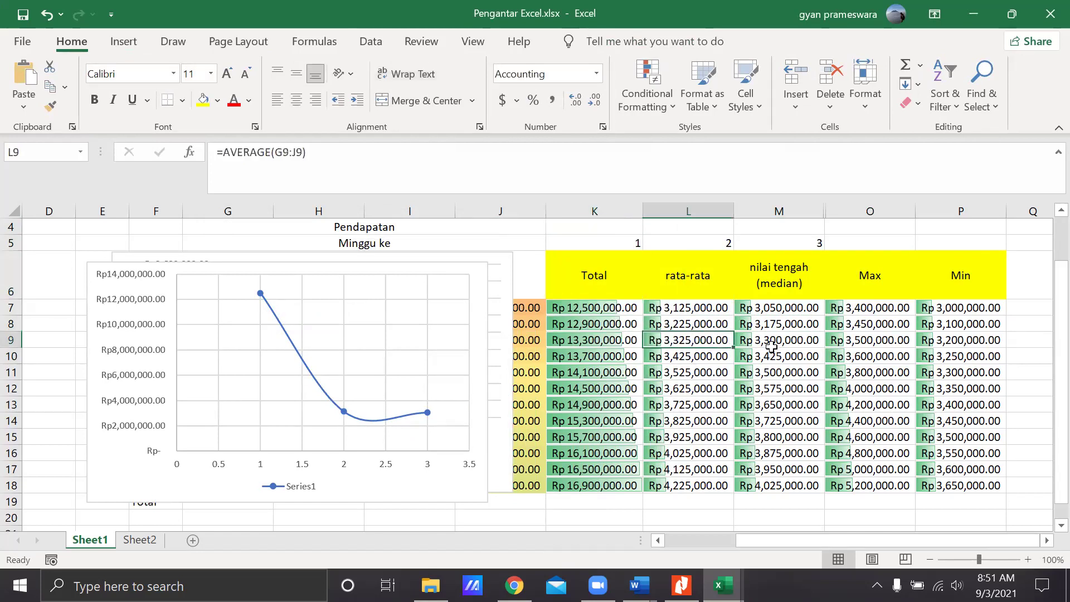
left_click(771, 344)
left_click(583, 309)
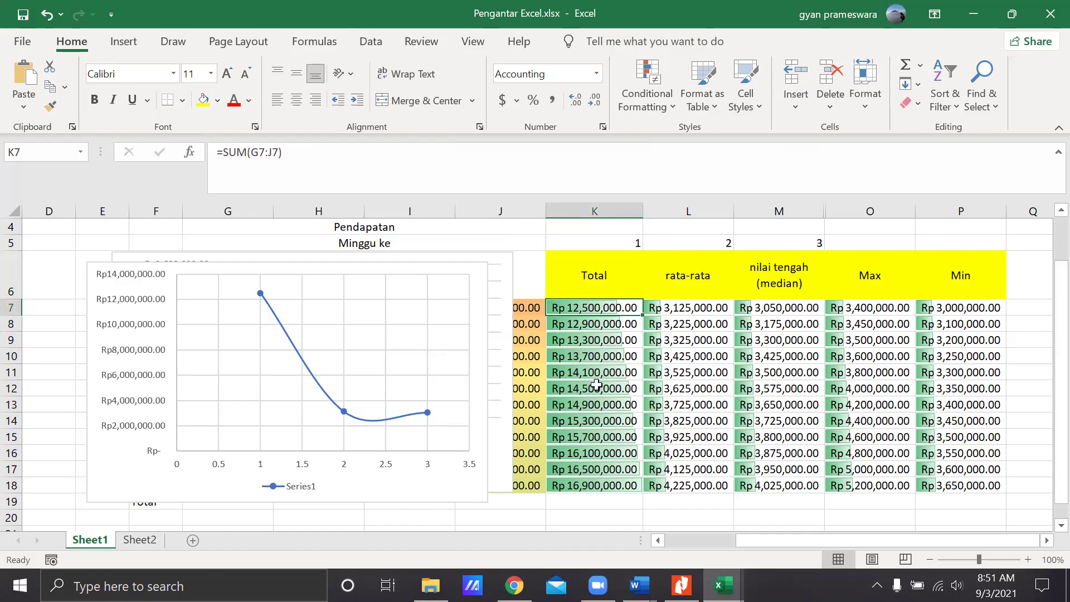
left_click(615, 281)
left_click_drag(613, 310, 609, 483)
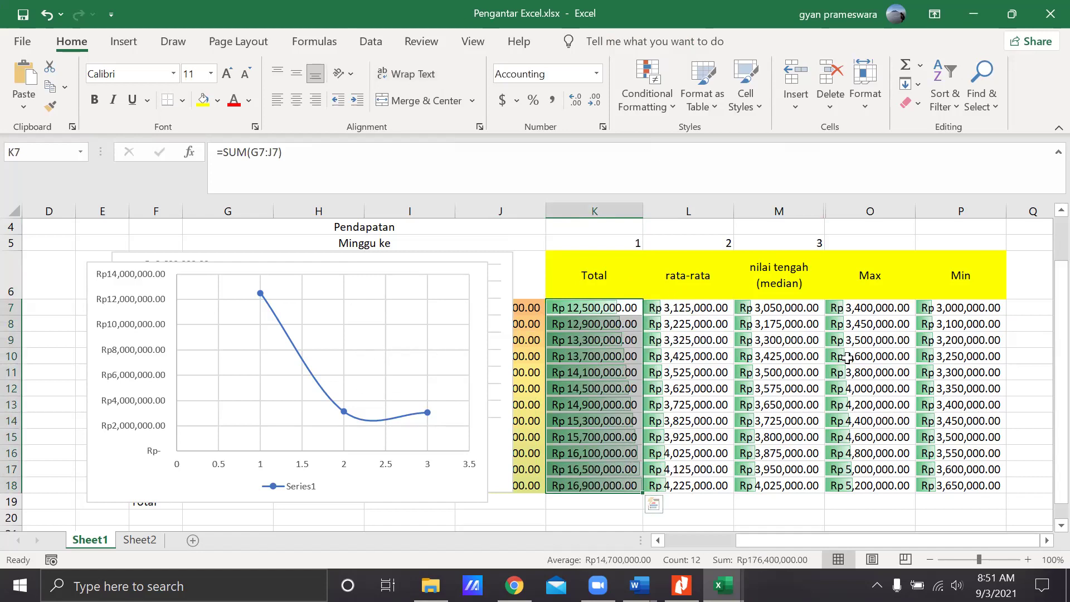
left_click(615, 337)
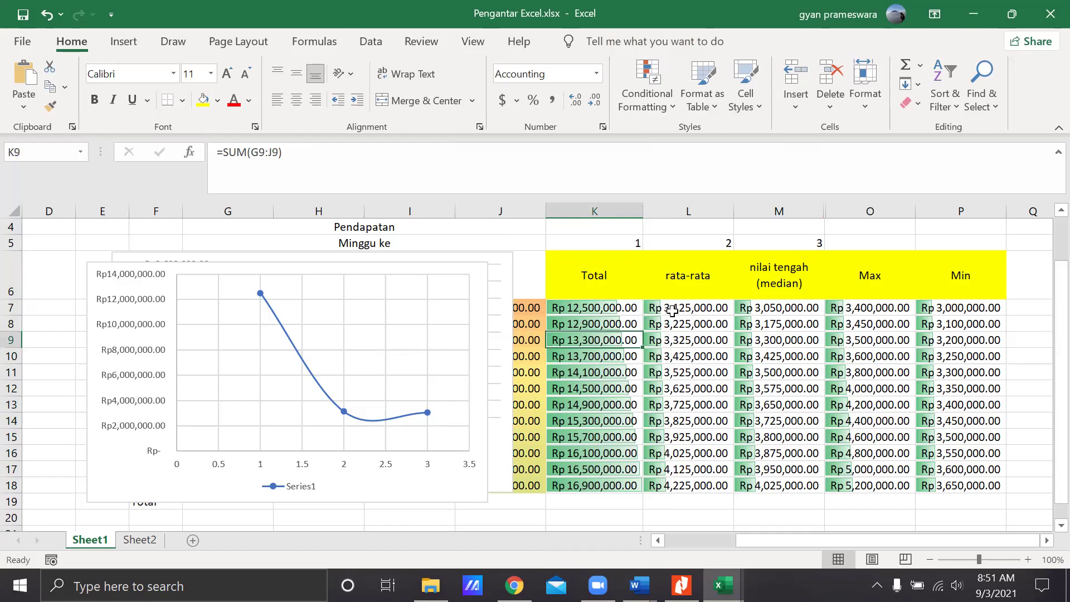
- Move the scatter chart beside the column chart, over the statistics columns K to P
left_click_drag(124, 479, 580, 454)
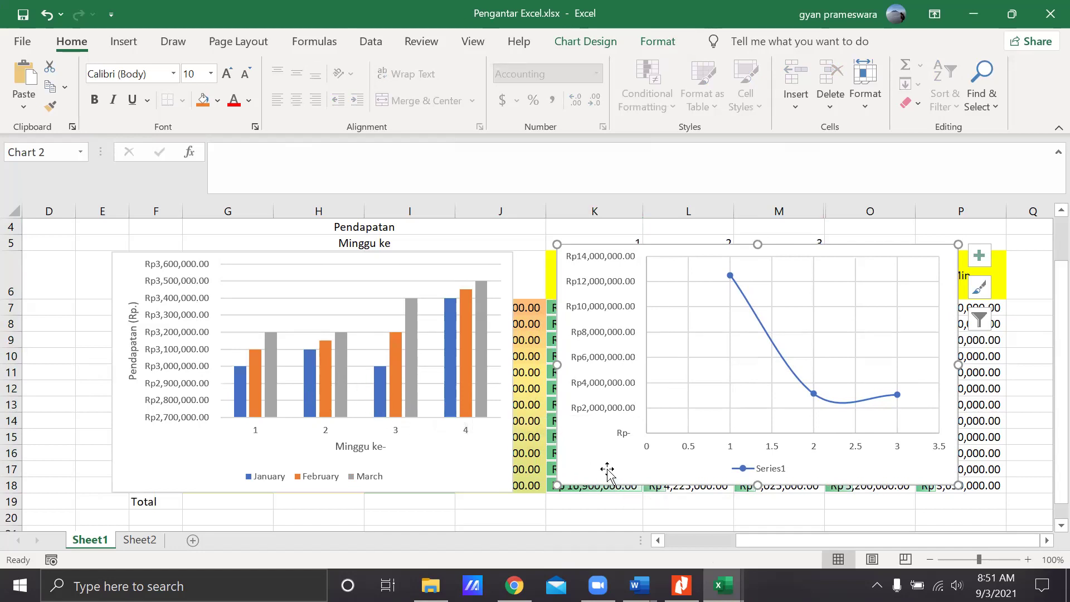
left_click_drag(608, 469, 619, 474)
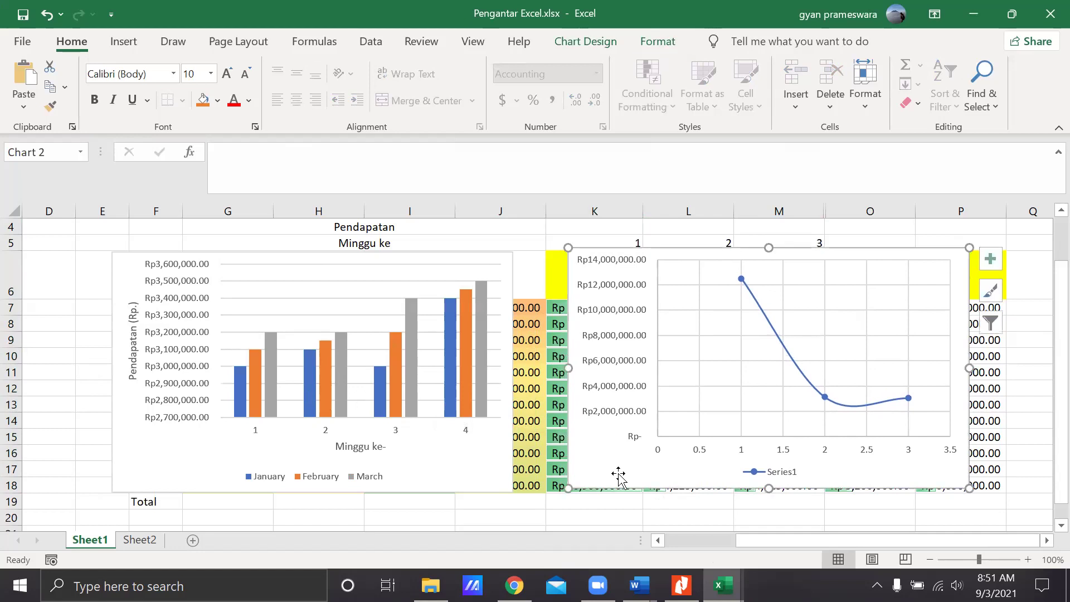